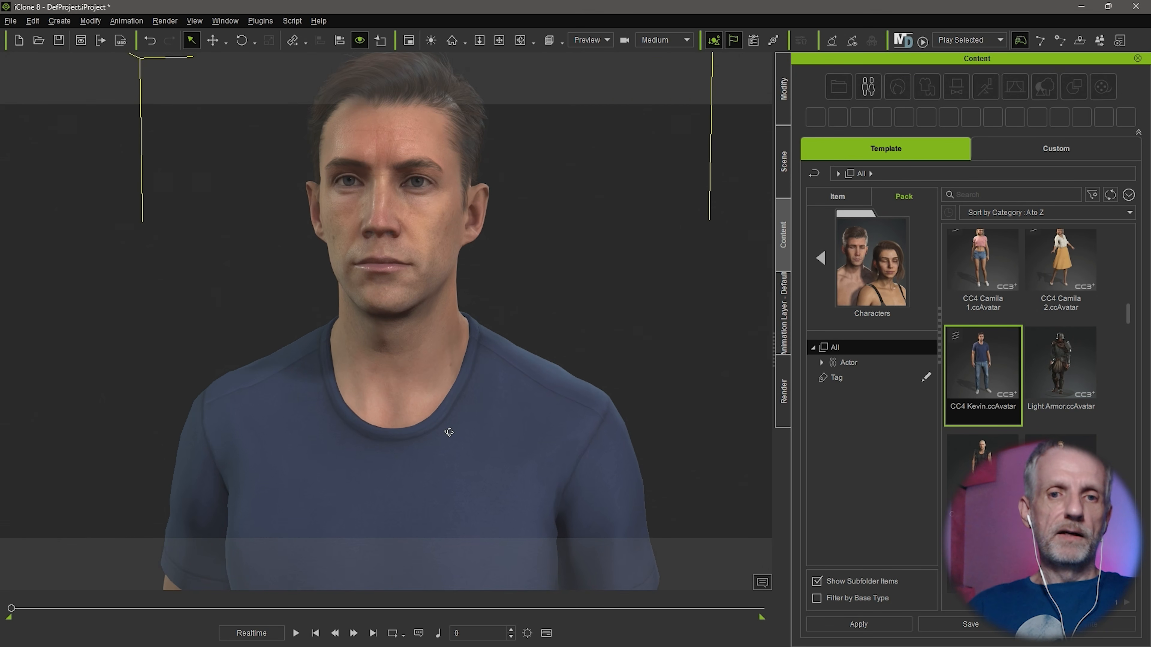
pyautogui.moveTo(449, 431); pyautogui.dragTo(435, 483, button='middle')
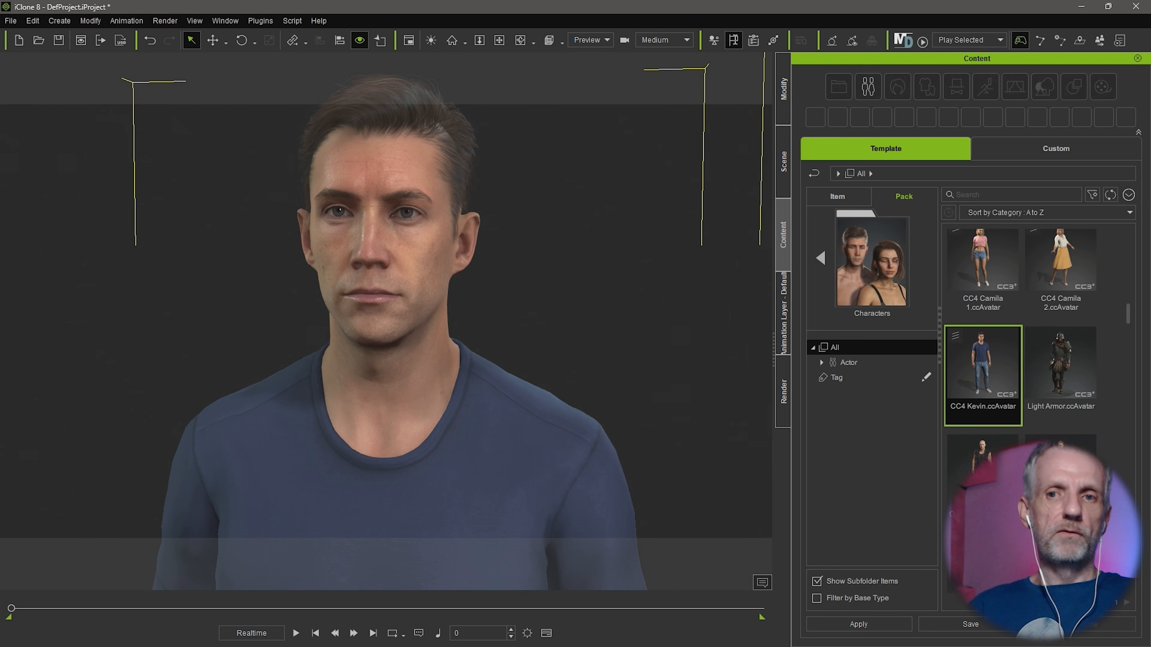
pyautogui.click(678, 40)
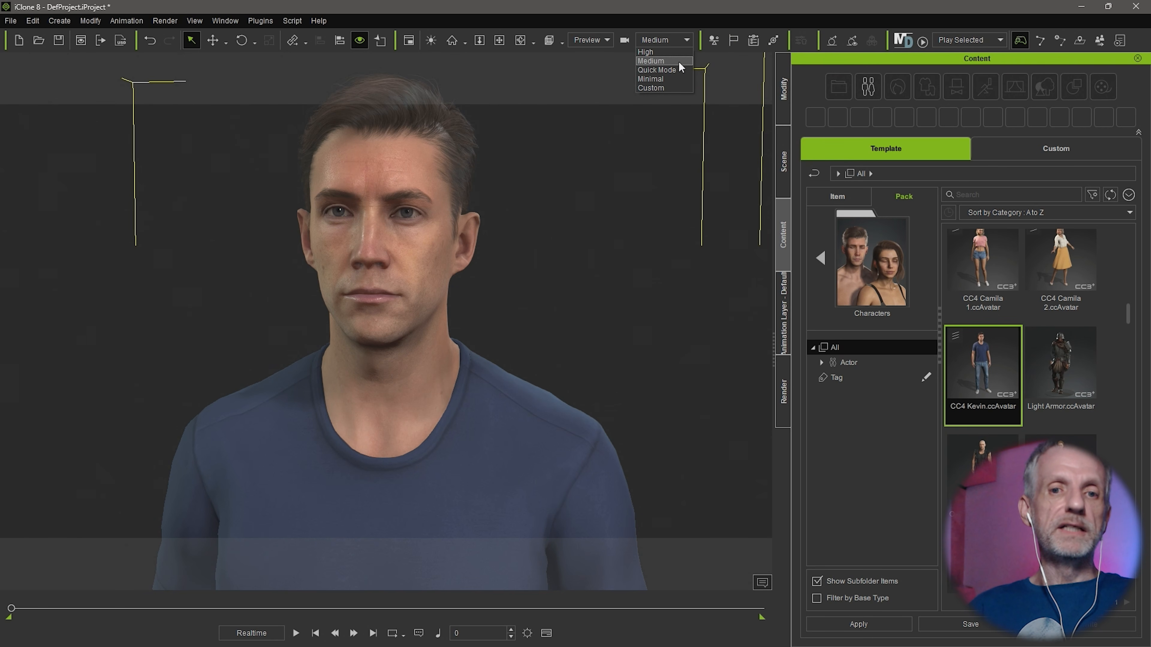
pyautogui.click(723, 65)
pyautogui.moveTo(560, 207); pyautogui.dragTo(553, 273, button='middle')
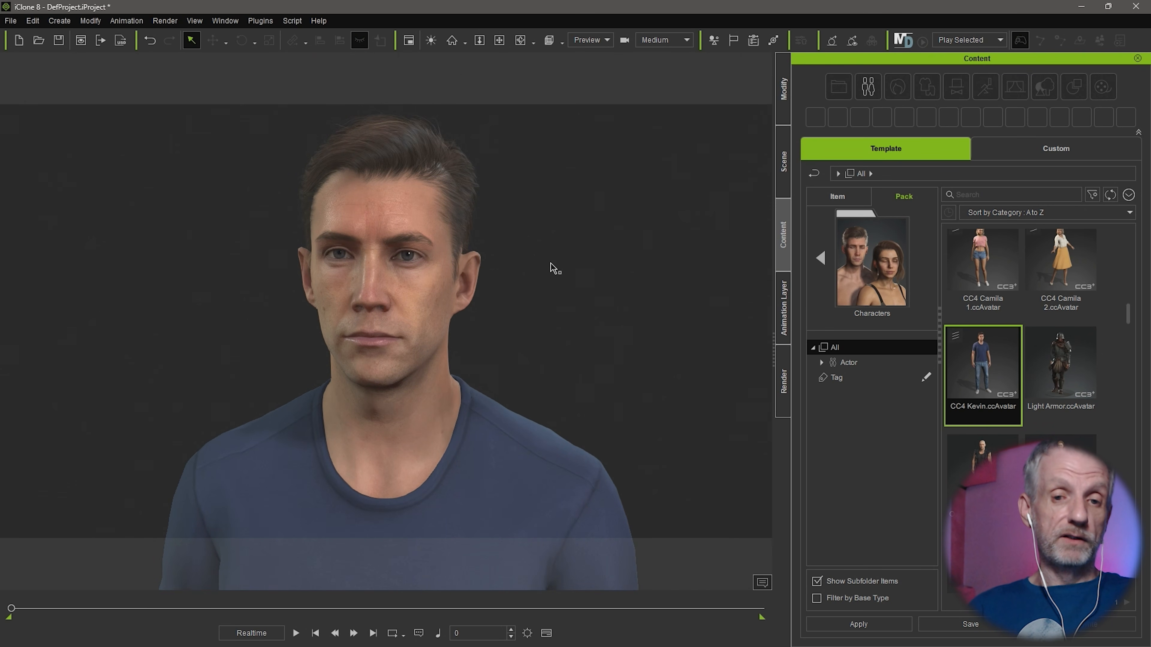
pyautogui.moveTo(556, 272)
pyautogui.mouseDown(button='right')
pyautogui.moveTo(540, 269)
pyautogui.moveTo(547, 278)
pyautogui.mouseUp(button='right')
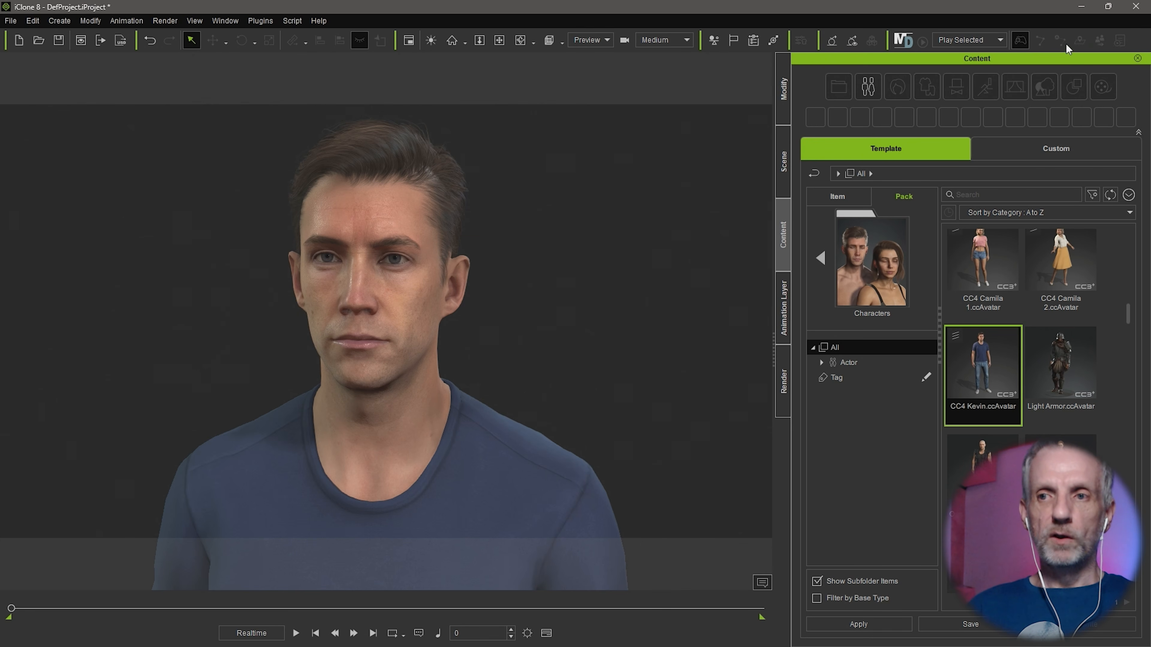
pyautogui.click(1078, 6)
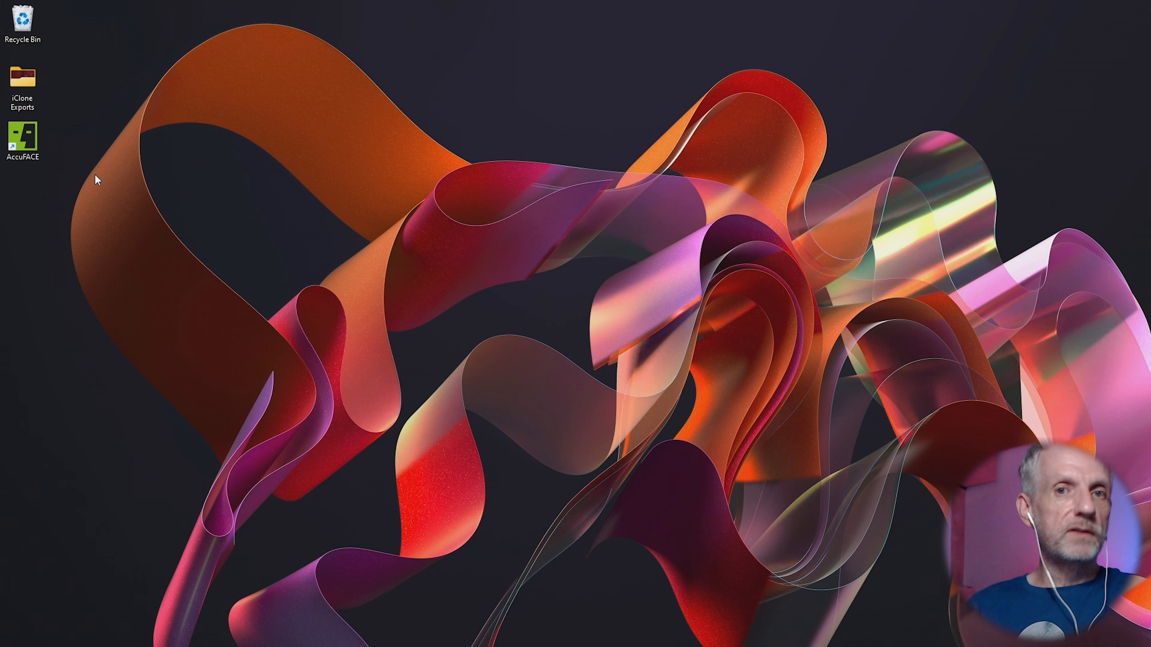
pyautogui.hotkey('alt', 'Tab')
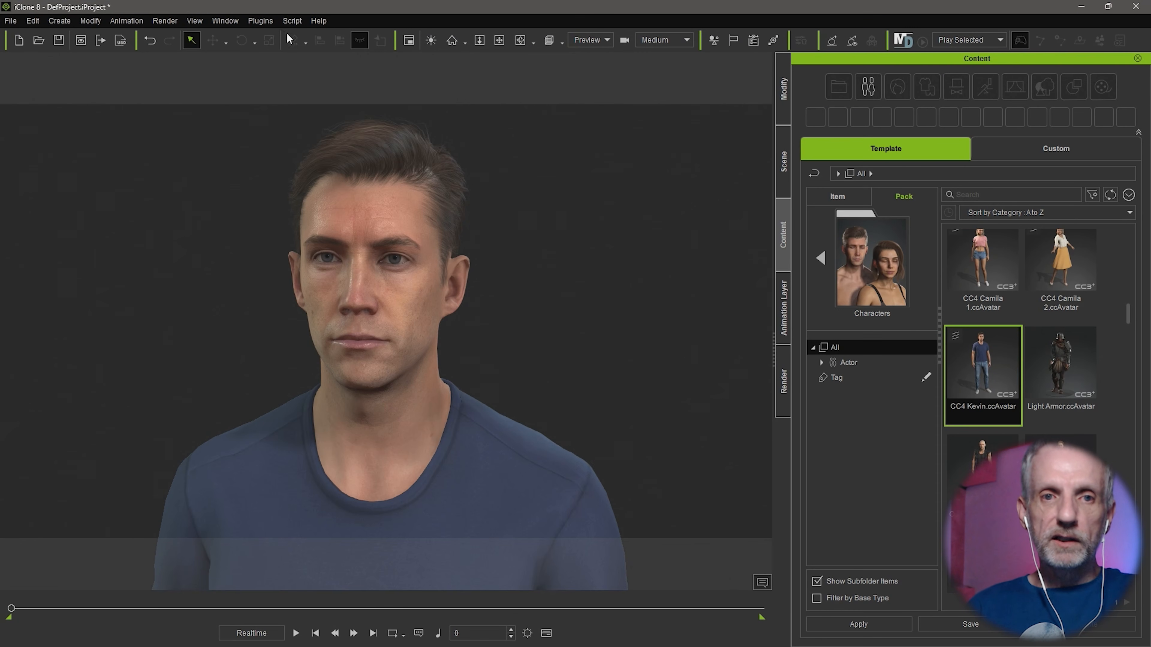
pyautogui.click(272, 22)
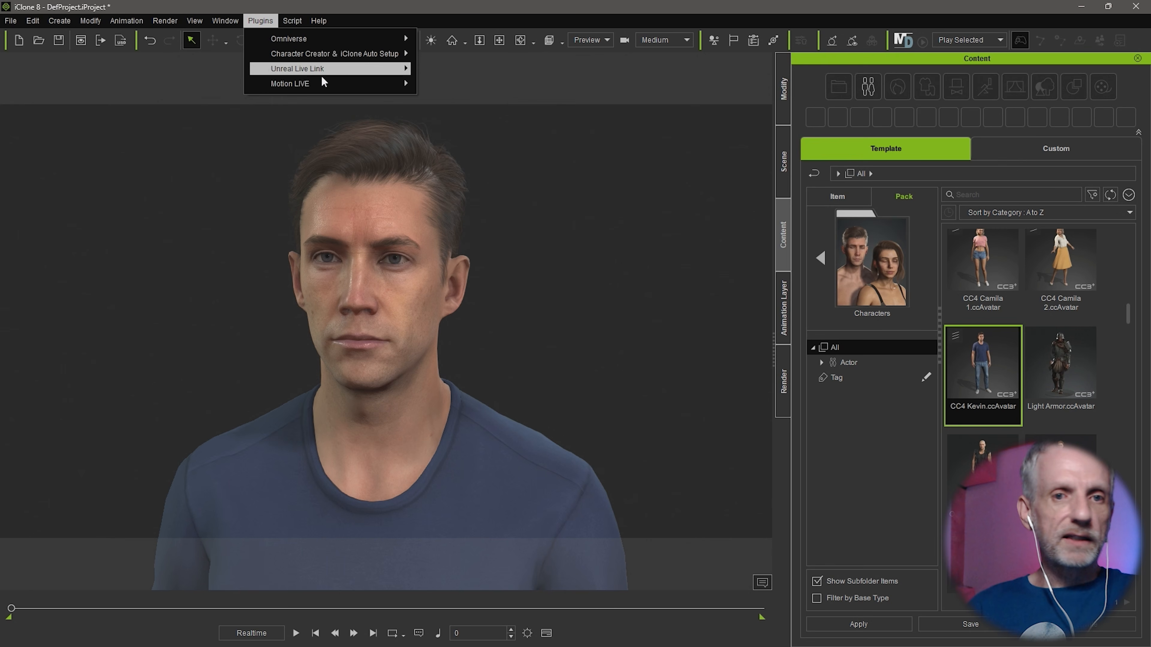
pyautogui.click(480, 6)
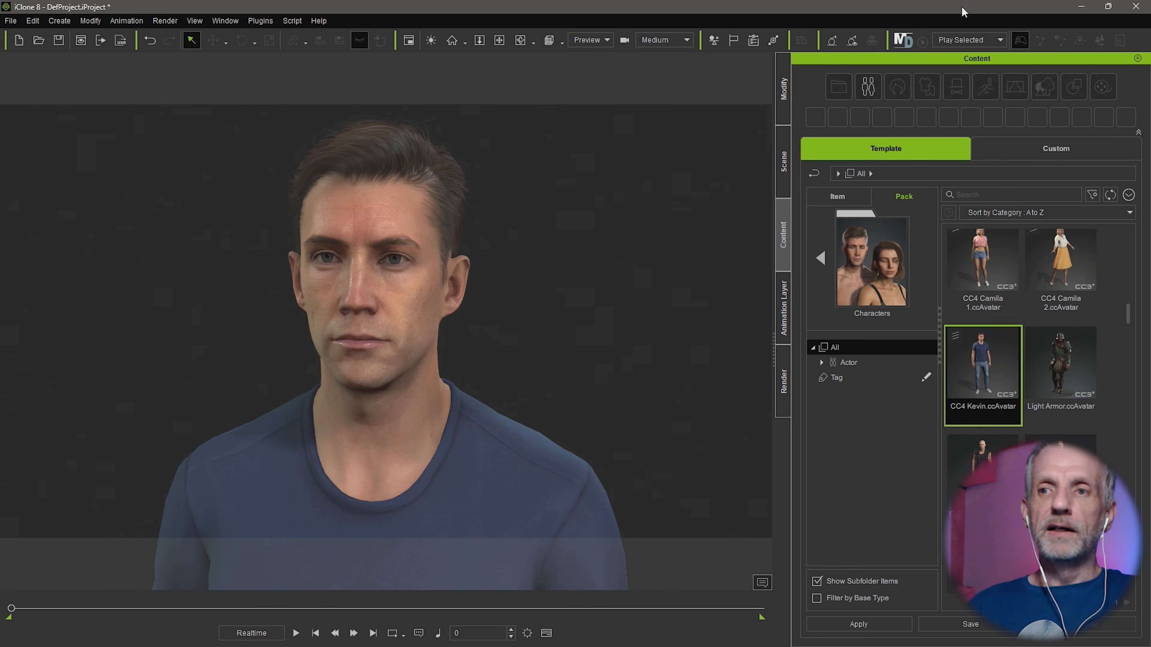
# Step: Minimise iClone and launch AccuFACE from the desktop
pyautogui.click(1082, 7)
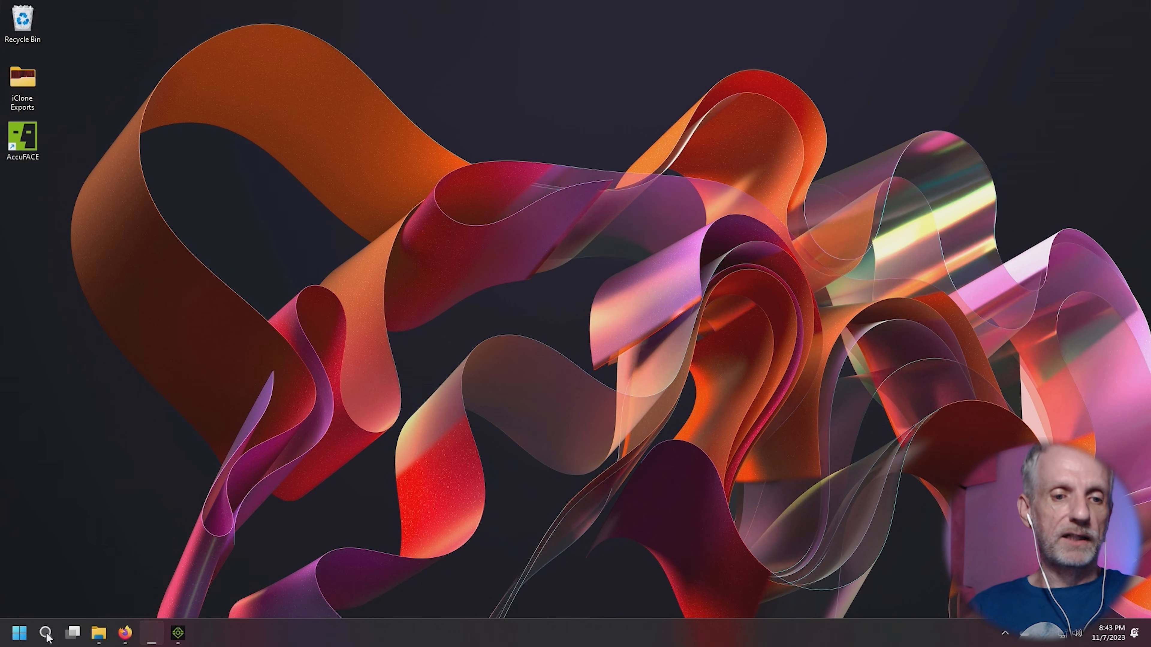
pyautogui.click(19, 633)
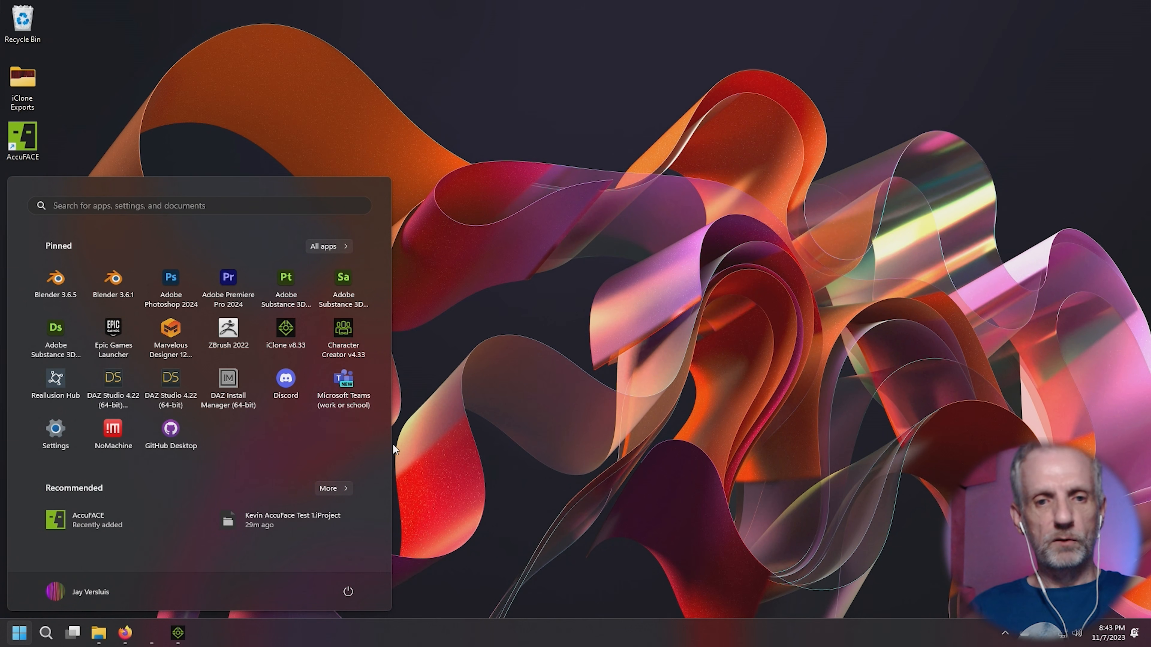
pyautogui.click(92, 160)
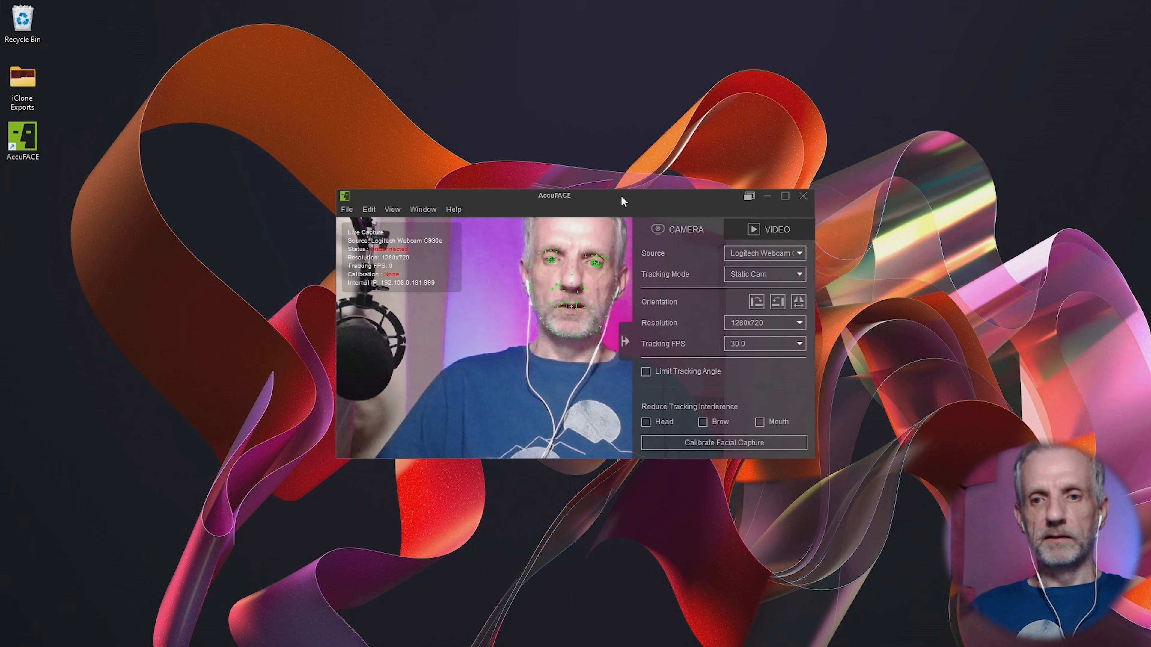
# Step: Enlarge the AccuFACE window and view the webcam face-tracking preview with the capture settings temporarily hidden
pyautogui.moveTo(621, 196); pyautogui.dragTo(630, 59)
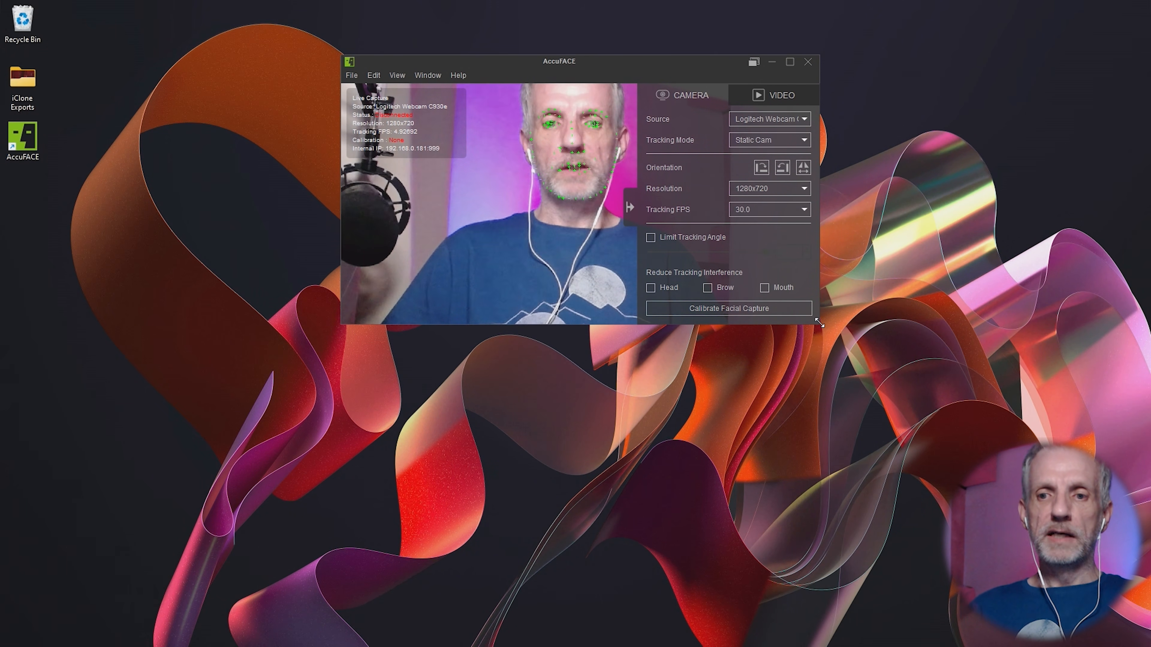
pyautogui.moveTo(819, 325); pyautogui.dragTo(1045, 456)
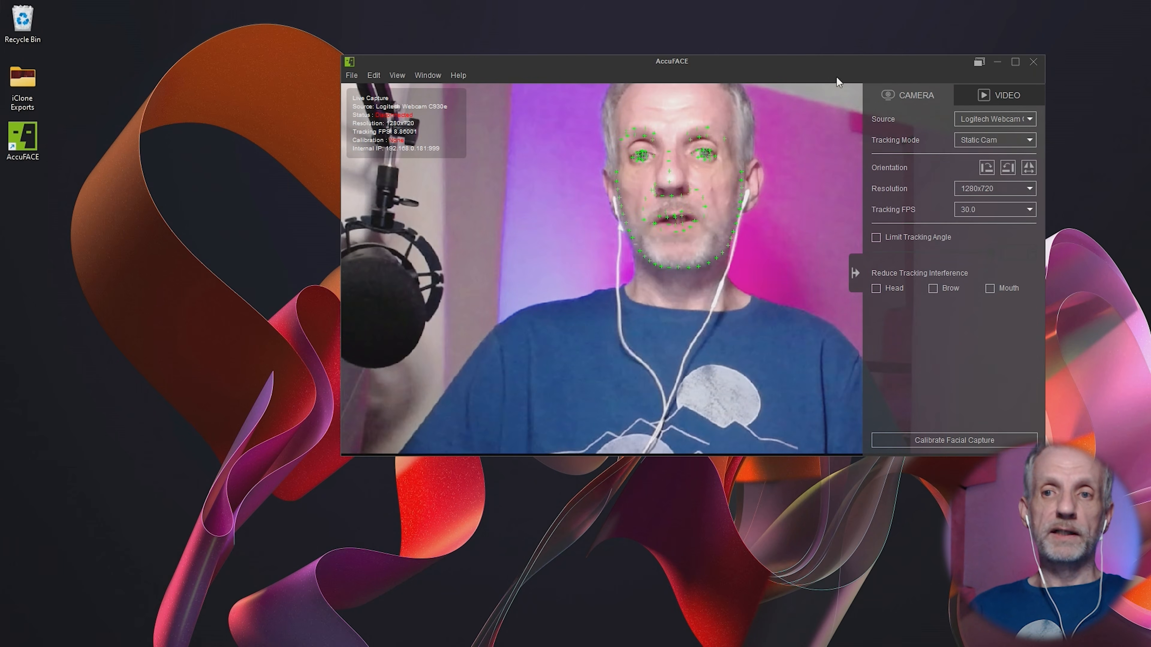
pyautogui.moveTo(779, 70); pyautogui.dragTo(681, 45)
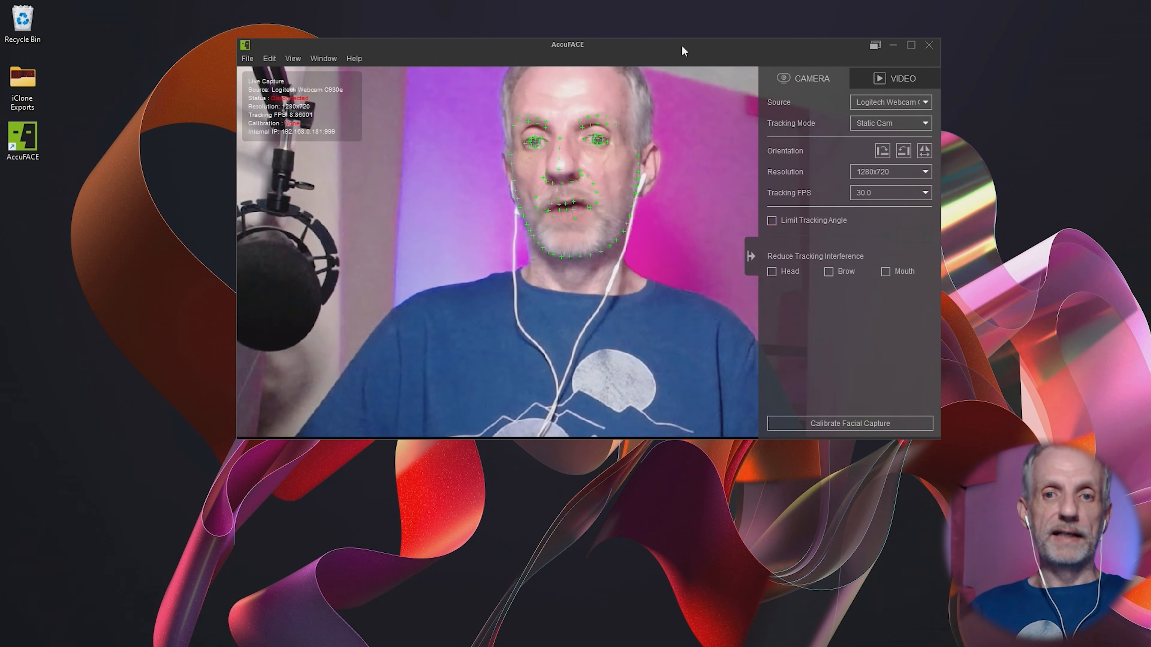
pyautogui.click(751, 257)
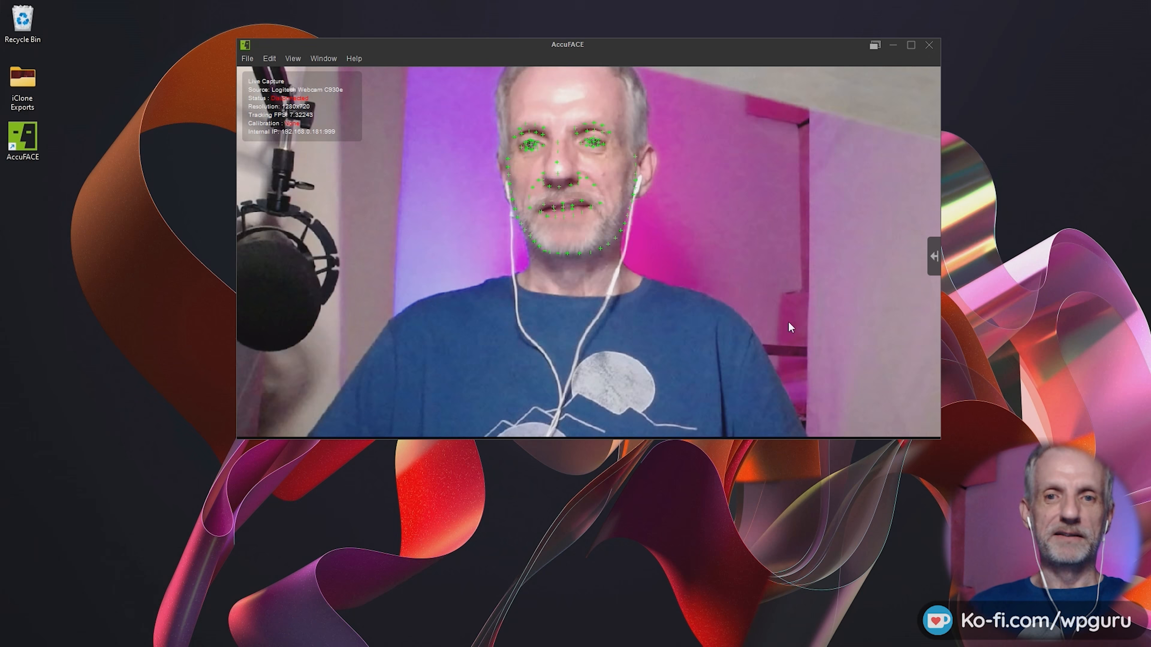
pyautogui.moveTo(778, 48); pyautogui.dragTo(882, 28)
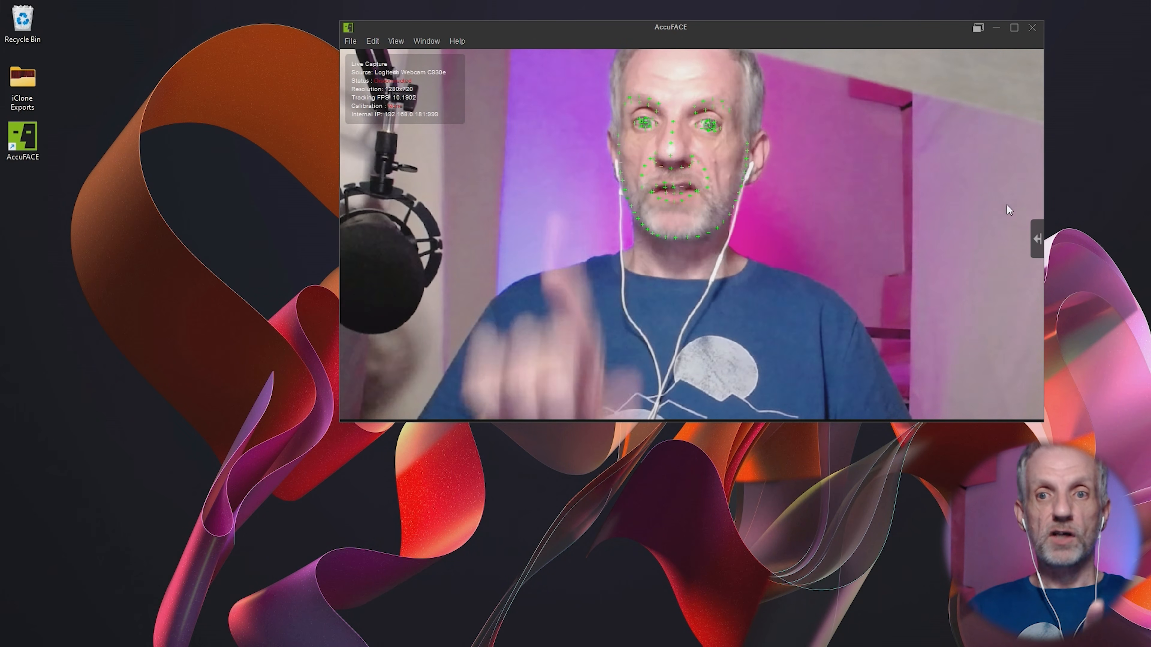
pyautogui.click(1035, 241)
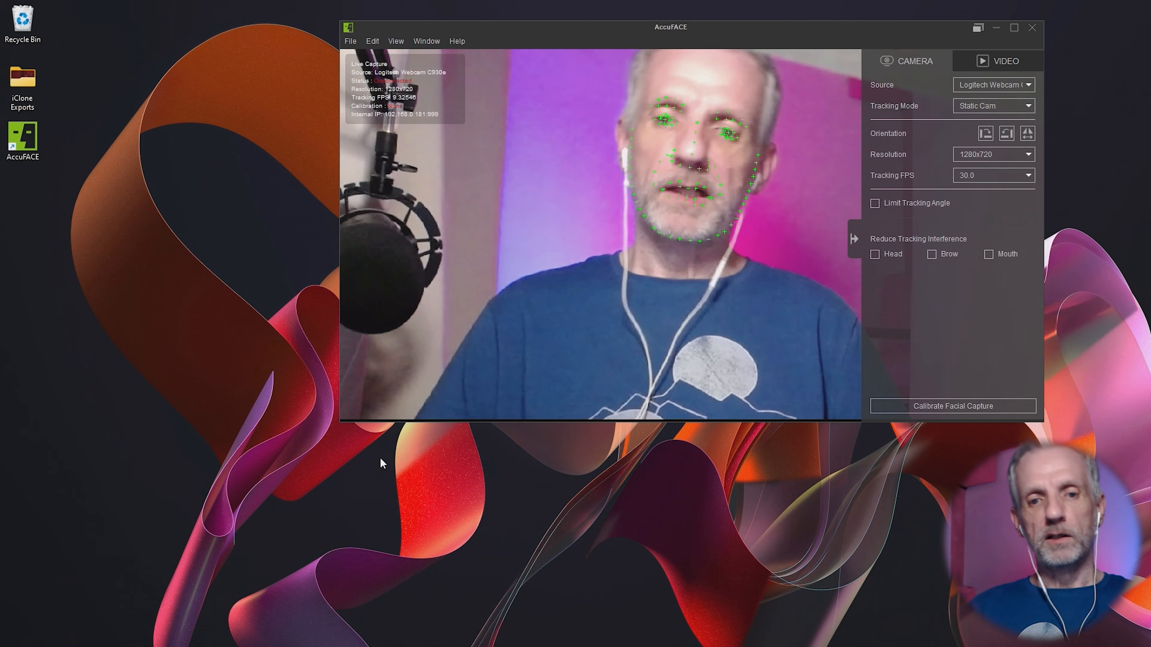
# Step: Arrange a small AccuFACE webcam preview with collapsed settings in the screen's upper-right corner, over the iClone project
pyautogui.moveTo(339, 421); pyautogui.dragTo(677, 286)
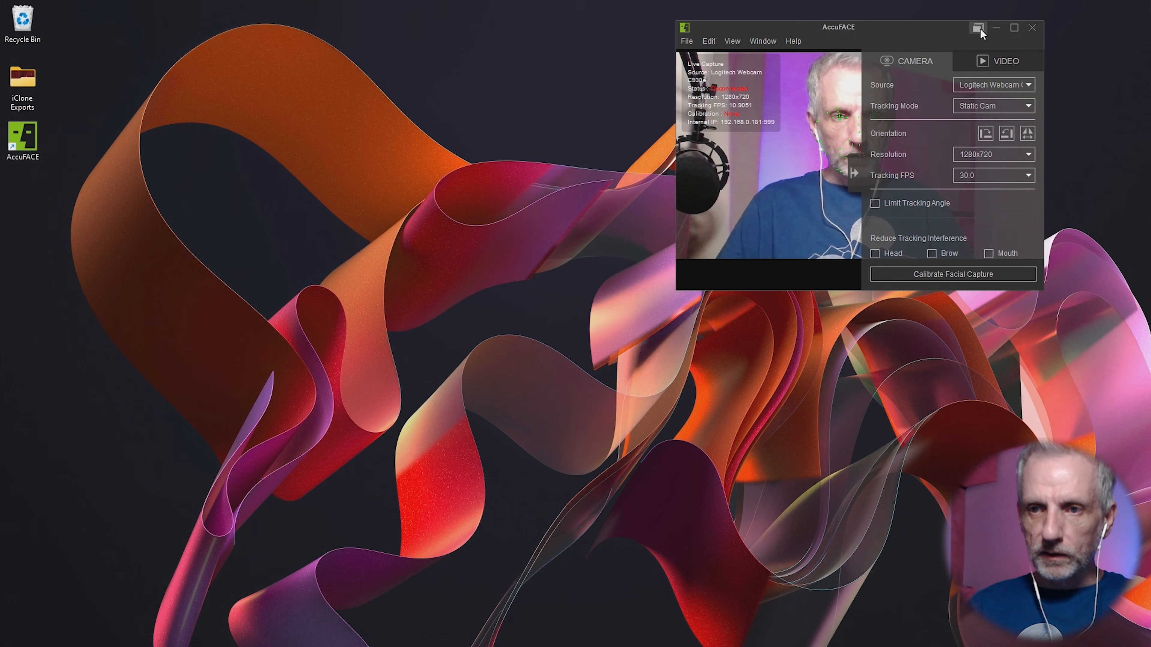
pyautogui.moveTo(922, 29); pyautogui.dragTo(1023, 17)
pyautogui.hotkey('alt', 'Tab')
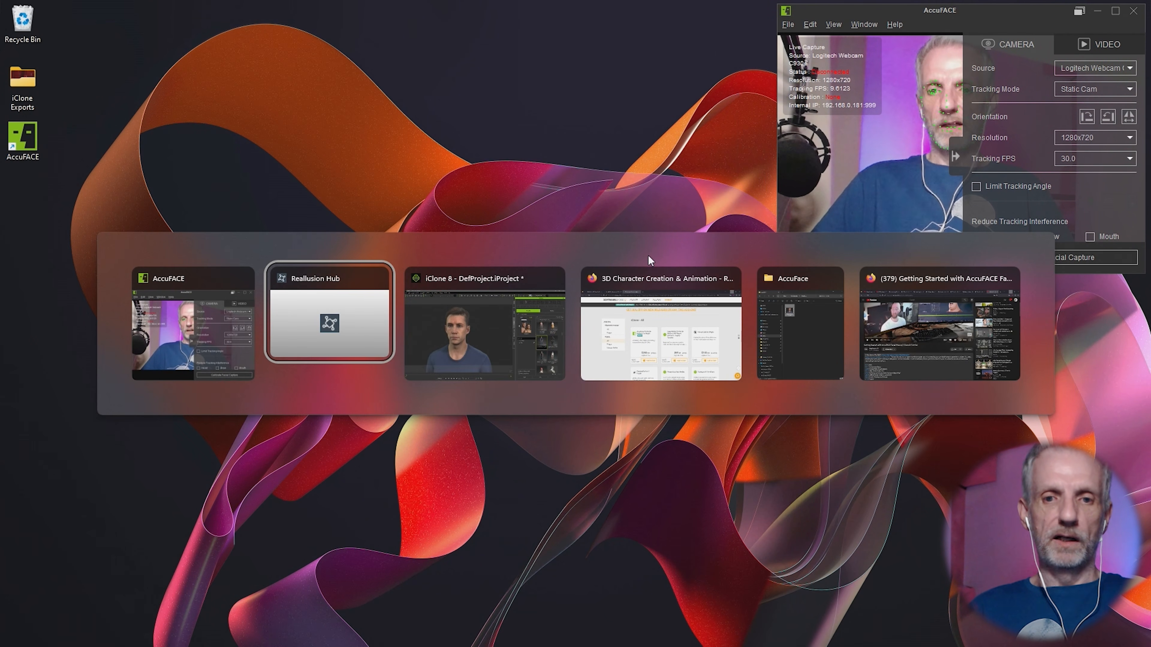
pyautogui.hotkey('alt', 'Tab')
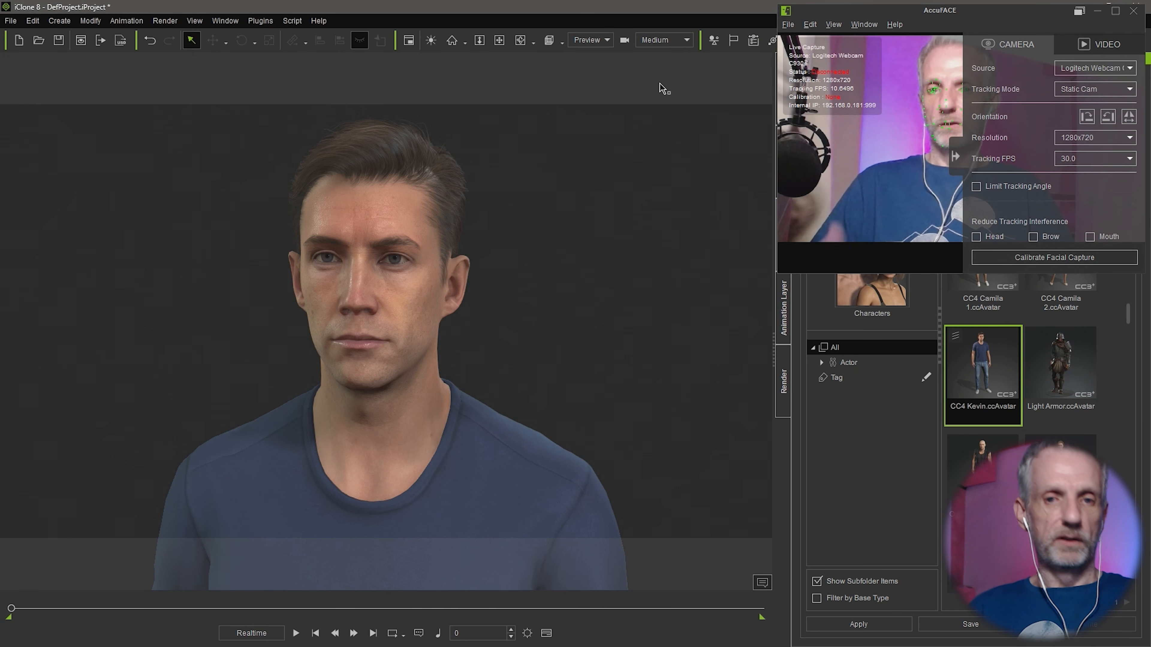
pyautogui.click(953, 154)
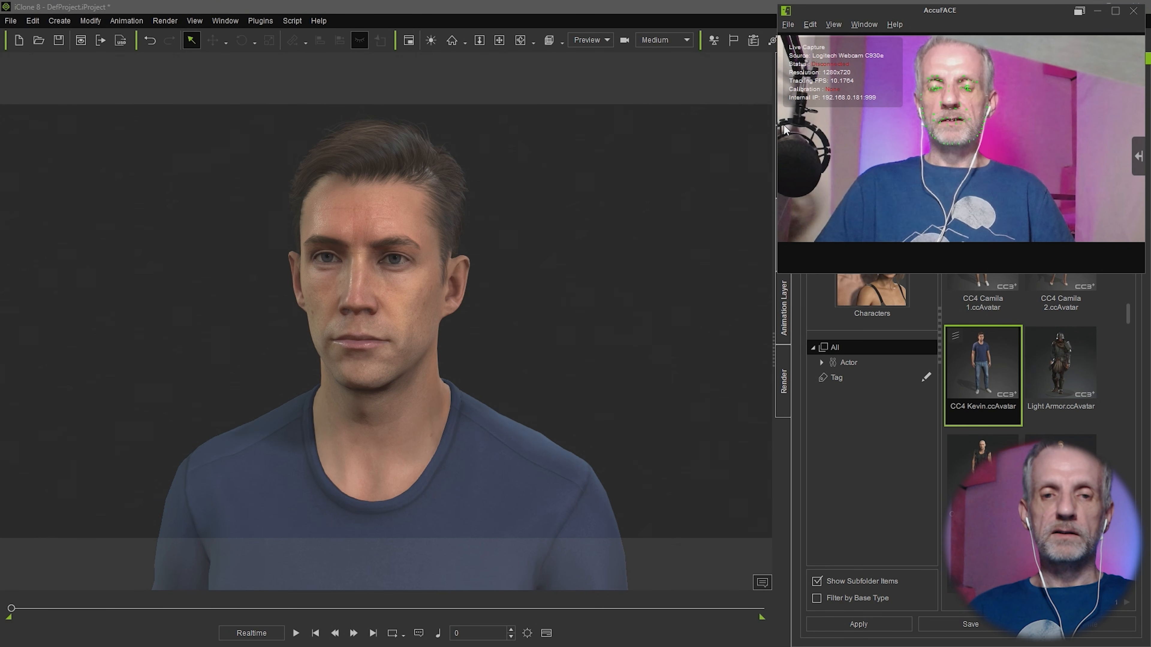
# Step: Open the Motion LIVE plugin in iClone beside the AccuFACE preview and select the AccuFACE gear's connection address
pyautogui.click(270, 21)
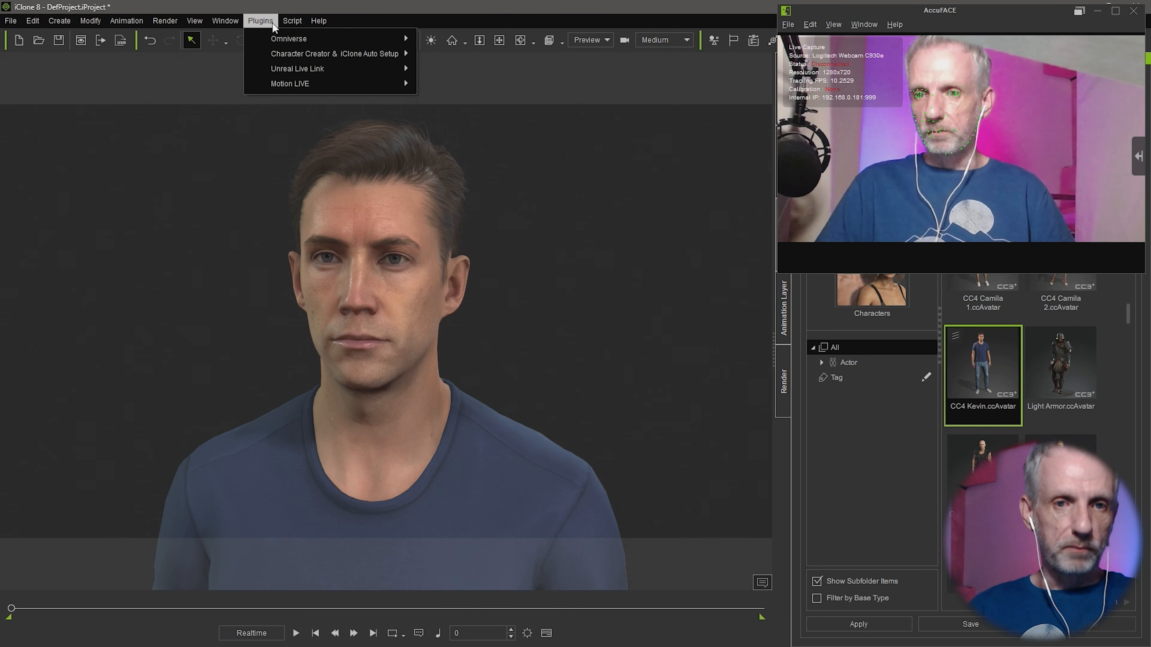
pyautogui.moveTo(381, 87)
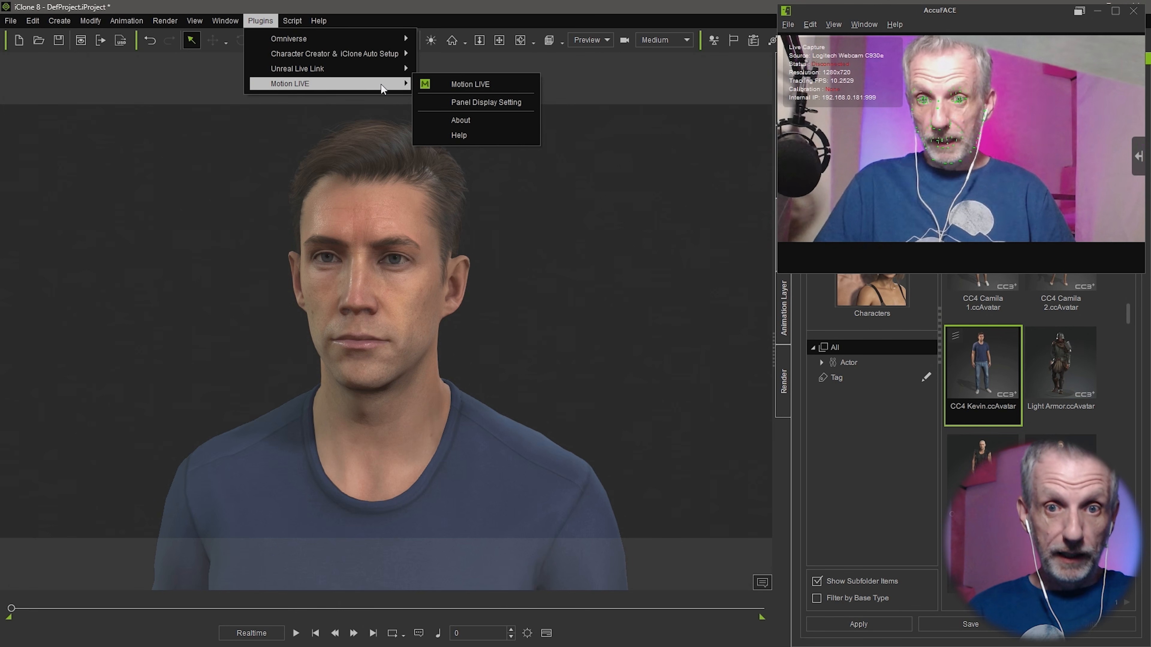
pyautogui.click(510, 85)
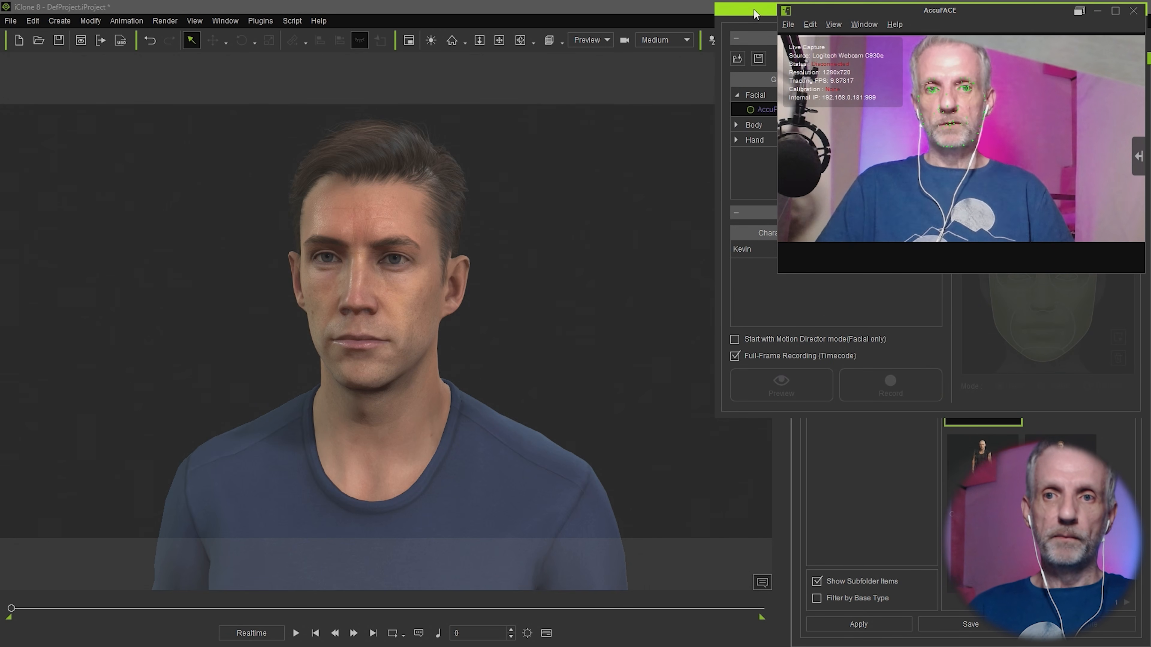
pyautogui.moveTo(754, 14); pyautogui.dragTo(323, 27)
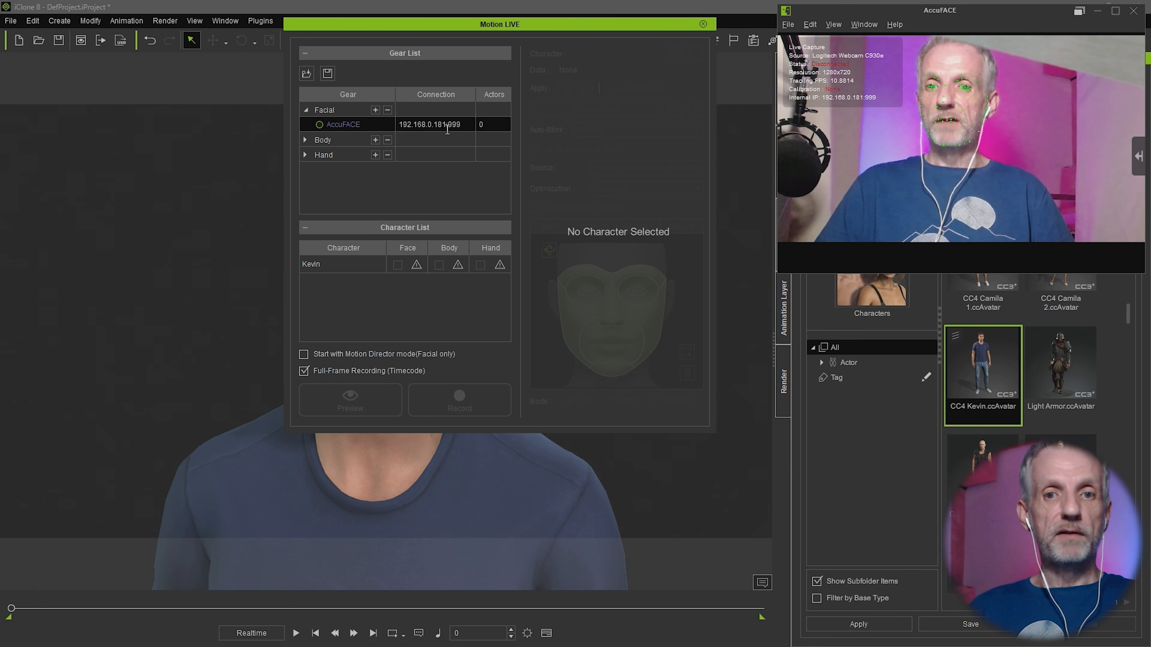
pyautogui.moveTo(546, 28); pyautogui.dragTo(593, 14)
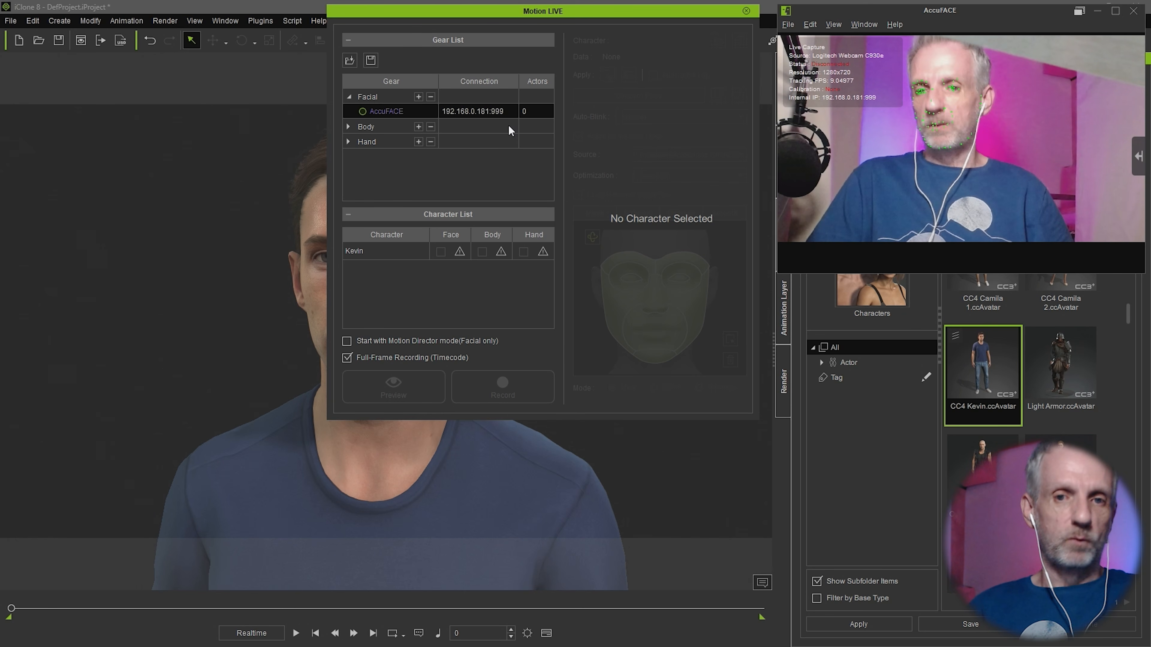
pyautogui.click(490, 113)
pyautogui.doubleClick(483, 111)
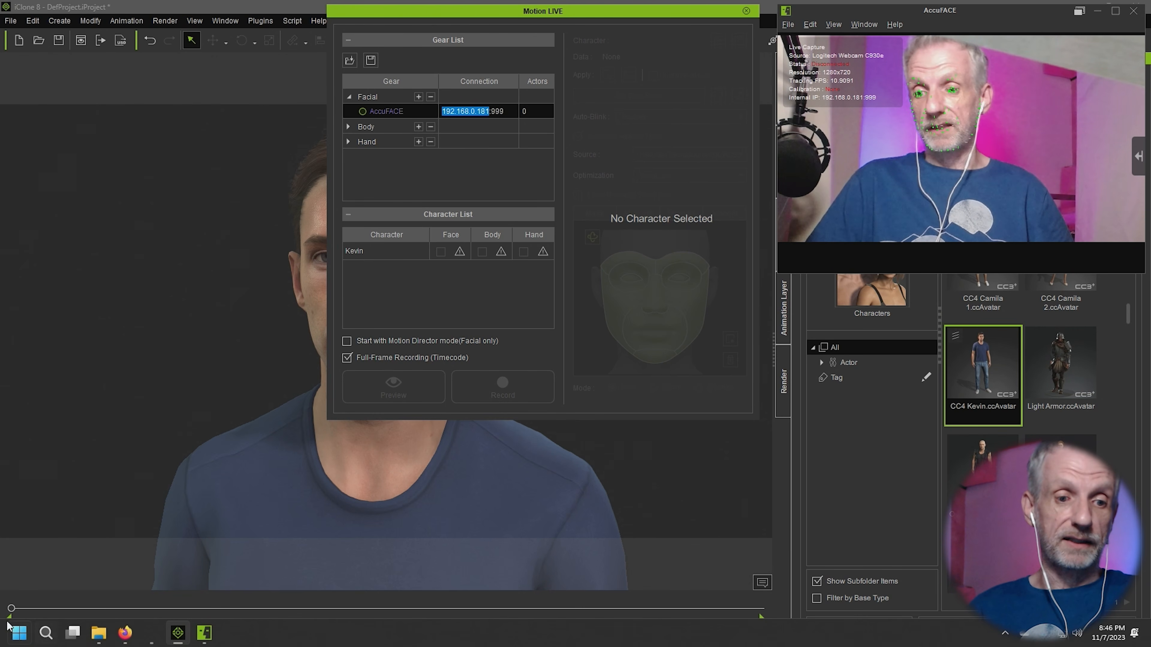
# Step: Open the advanced network settings in Windows Settings
pyautogui.click(18, 633)
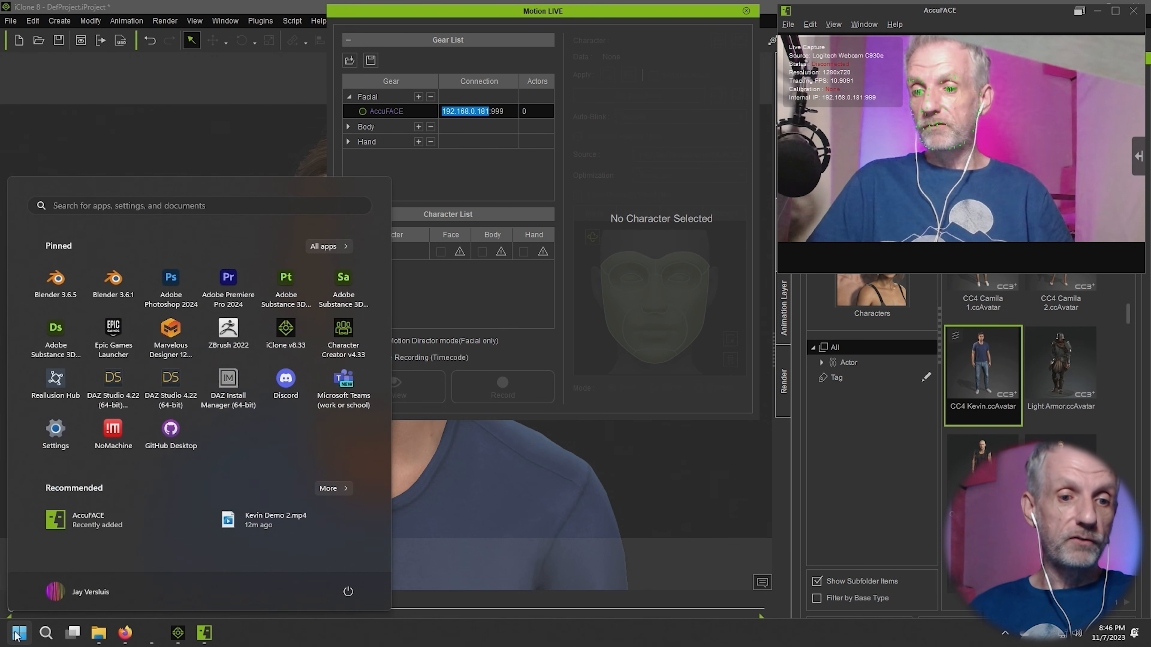
pyautogui.click(43, 438)
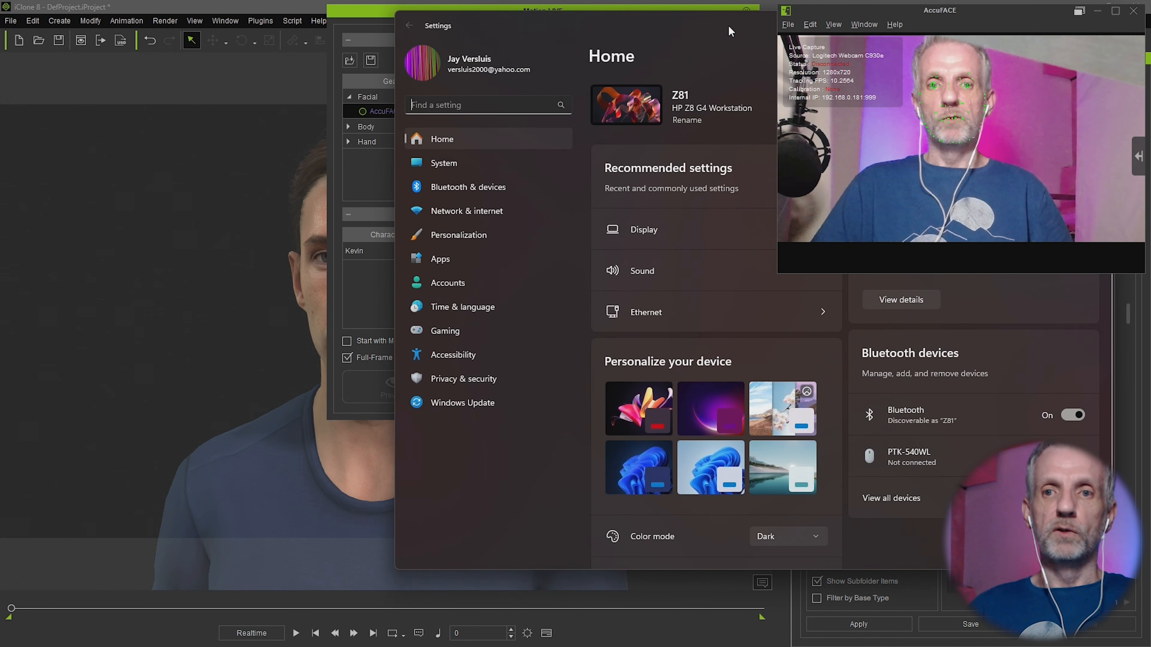
pyautogui.moveTo(728, 25); pyautogui.dragTo(351, 26)
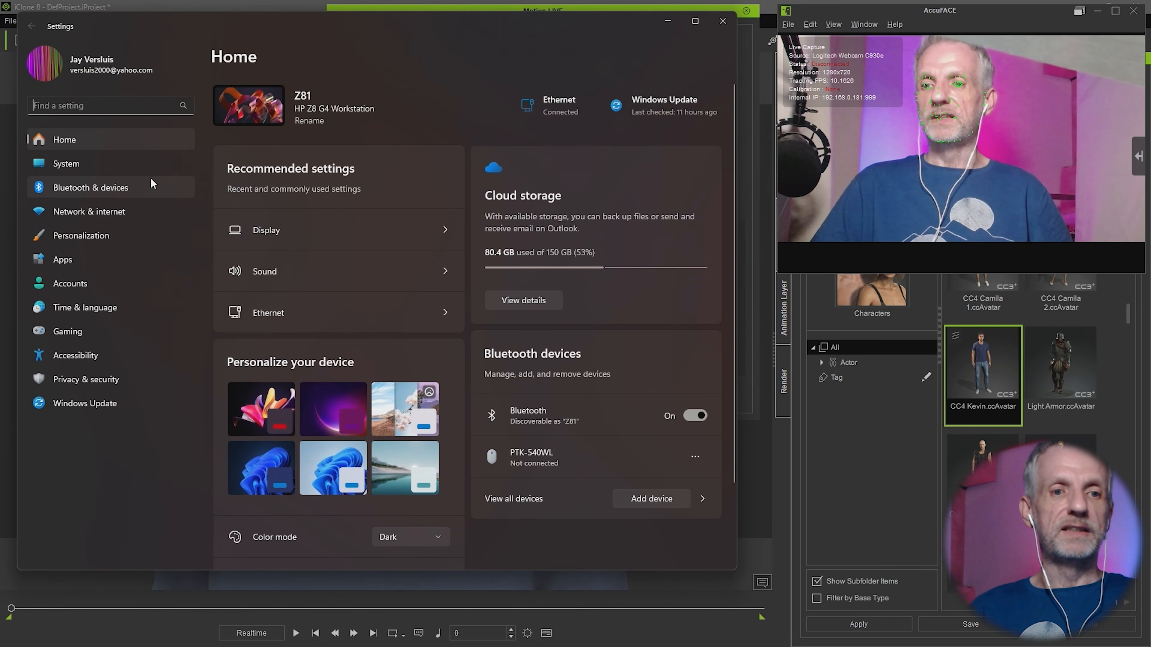
pyautogui.click(102, 215)
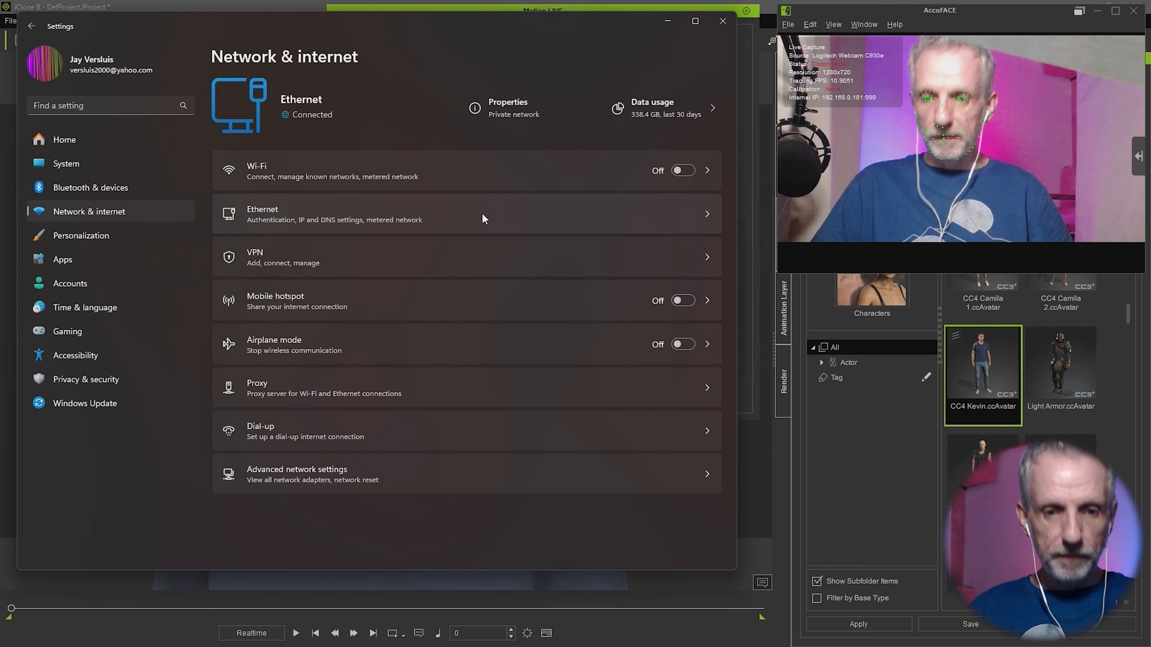
pyautogui.click(391, 473)
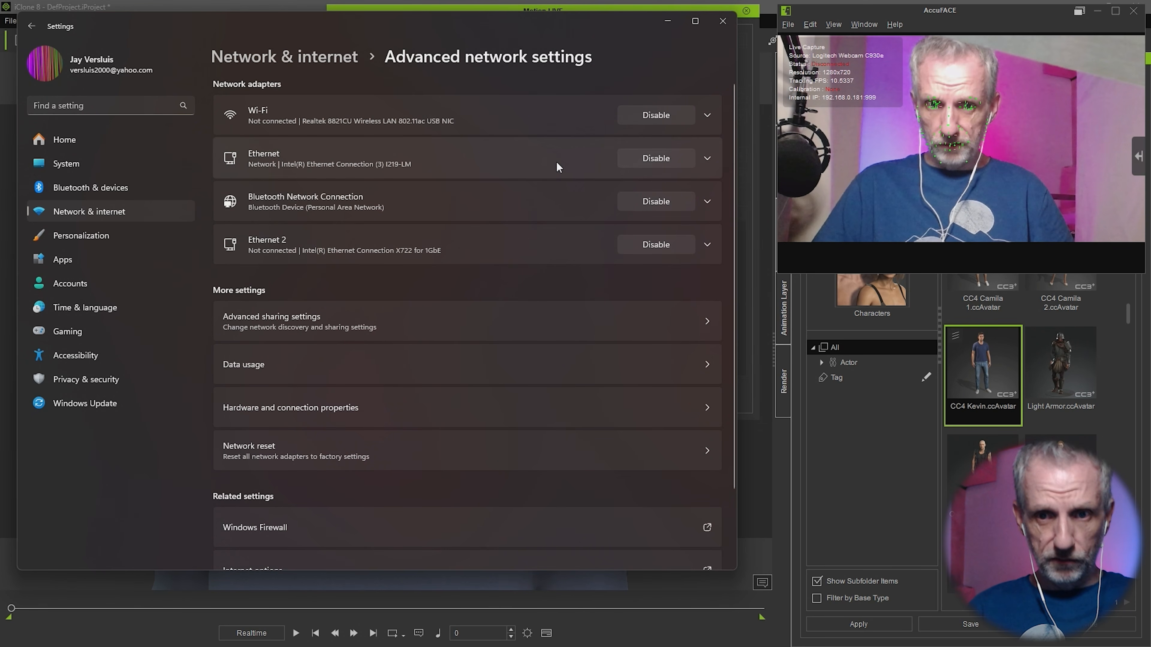
# Step: Open the properties of the Ethernet adapter and select Internet Protocol Version 6 (TCP/IPv6) to inspect whether it is enabled
pyautogui.click(498, 170)
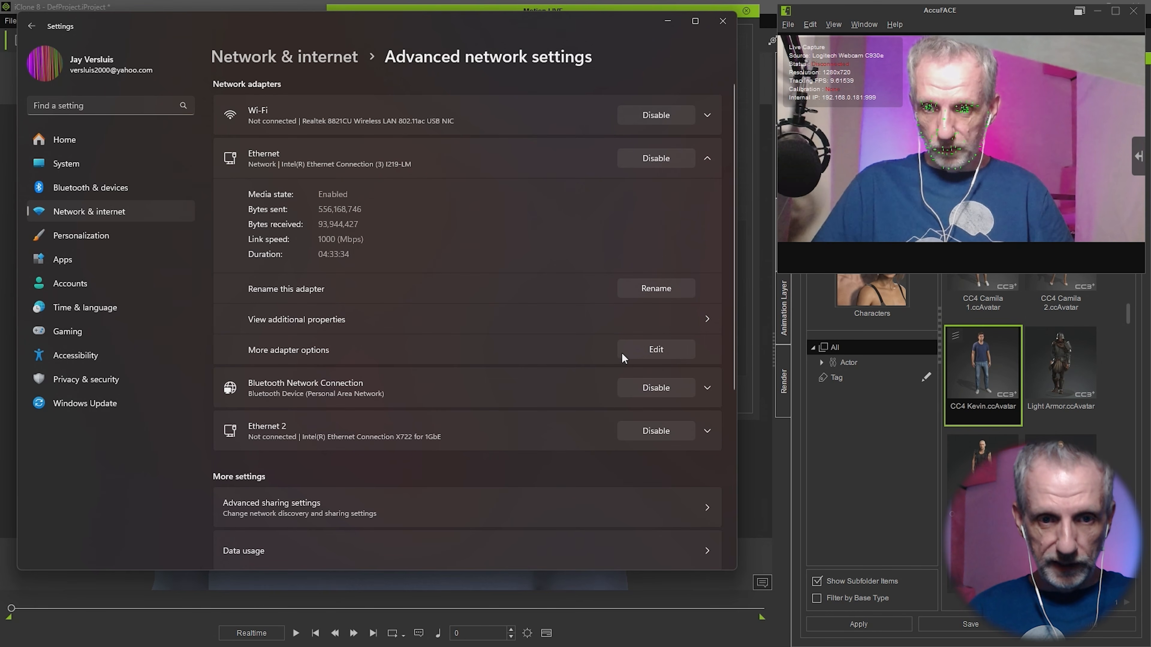
pyautogui.click(656, 350)
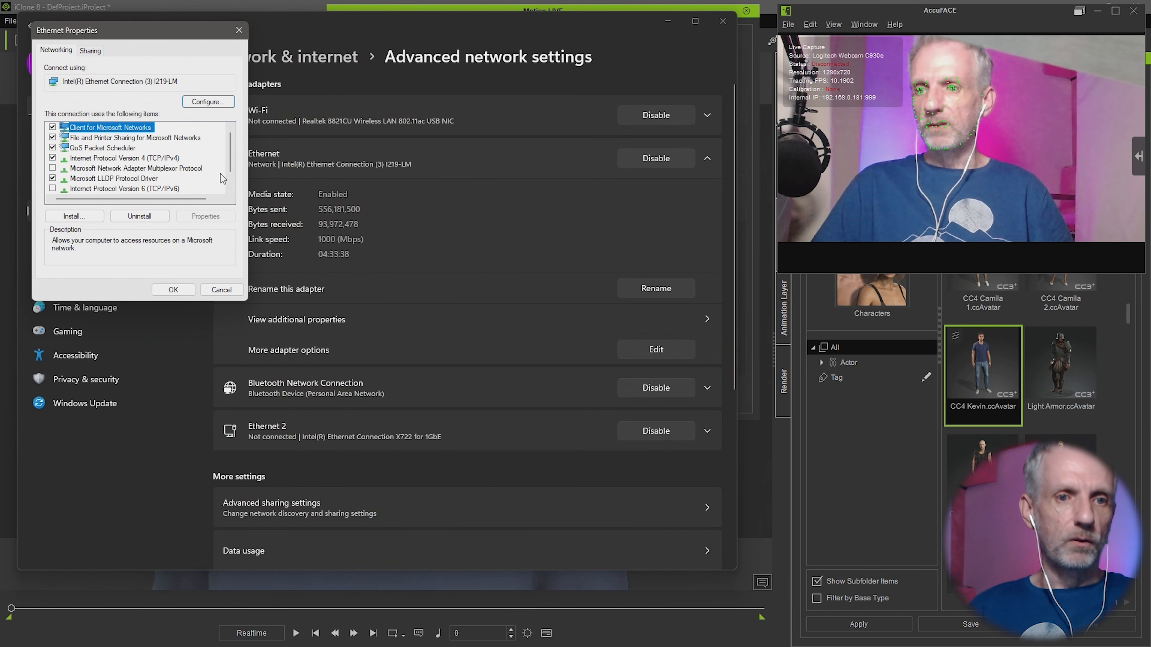
pyautogui.click(129, 189)
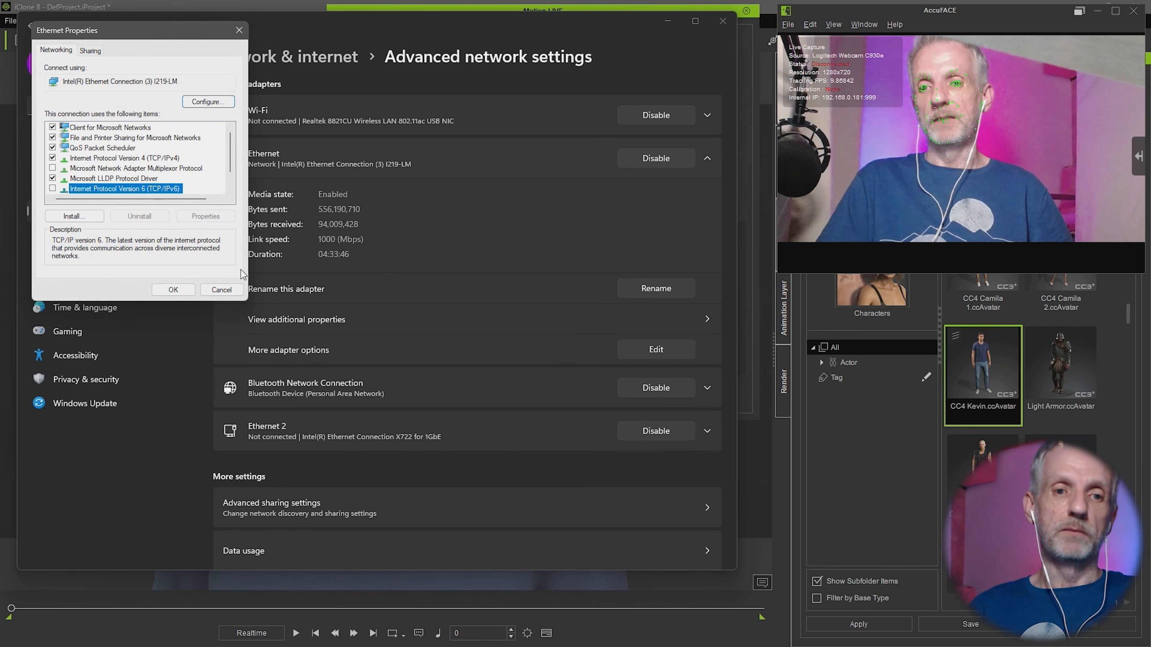
# Step: Cancel the Ethernet properties, close Windows Settings and activate the AccuFACE gear's connection in Motion LIVE
pyautogui.click(222, 290)
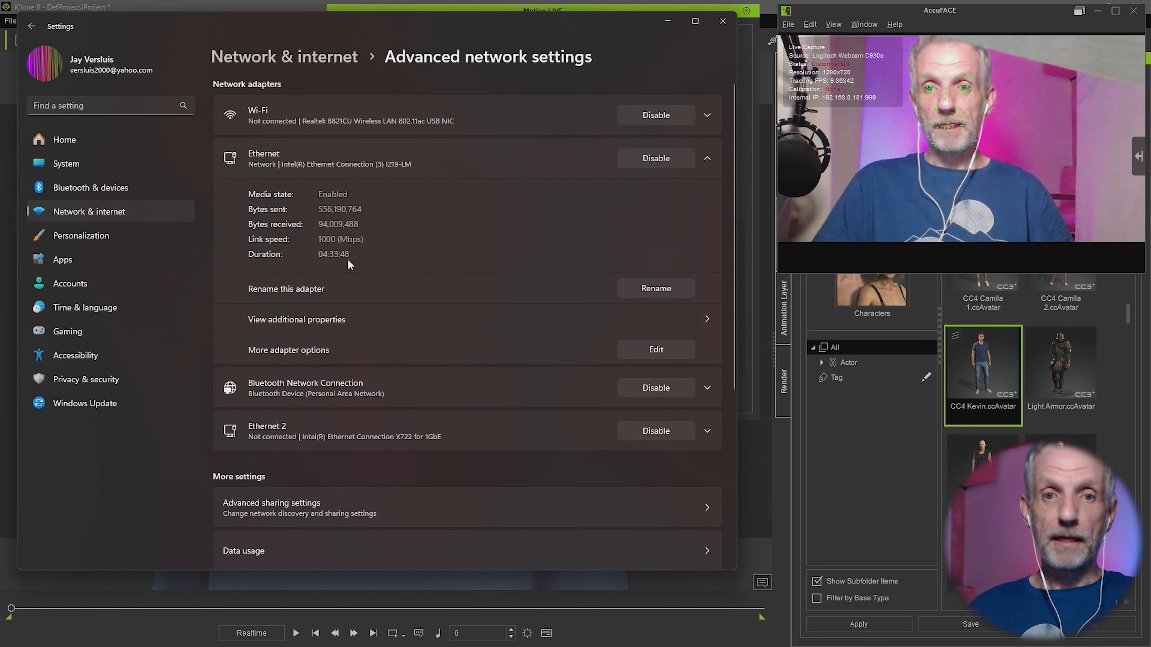
pyautogui.click(725, 23)
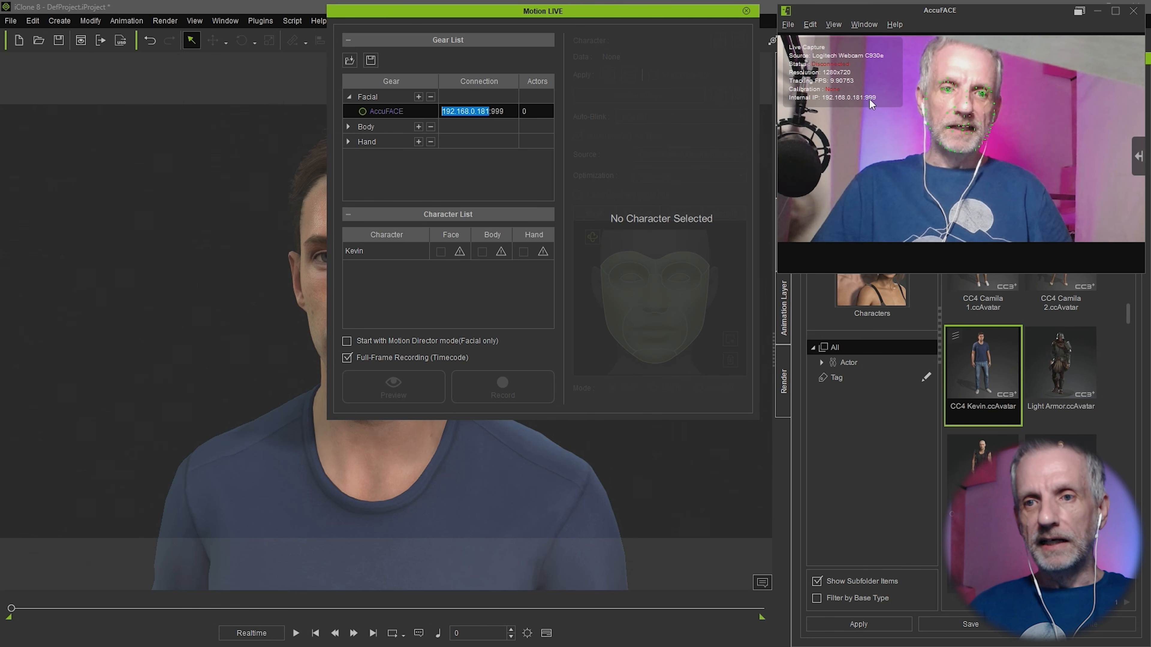
pyautogui.click(363, 112)
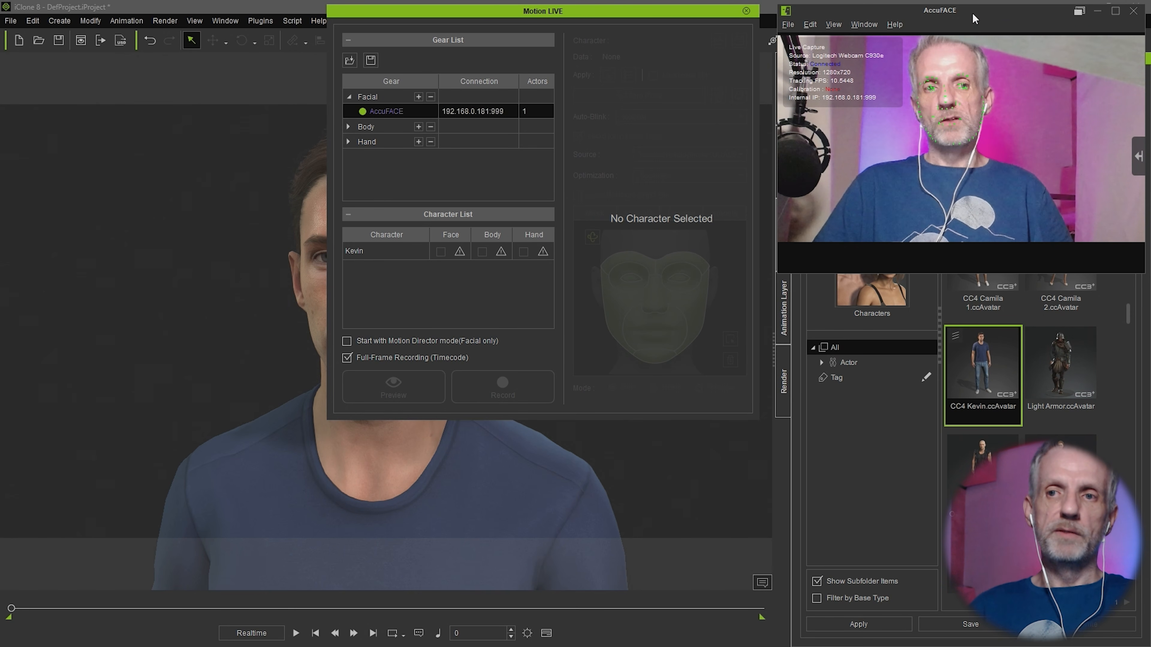
# Step: Arrange the AccuFACE preview and the Motion LIVE window on opposite sides of Kevin's face, and shrink the preview to keep his face uncovered
pyautogui.moveTo(974, 18); pyautogui.dragTo(198, 17)
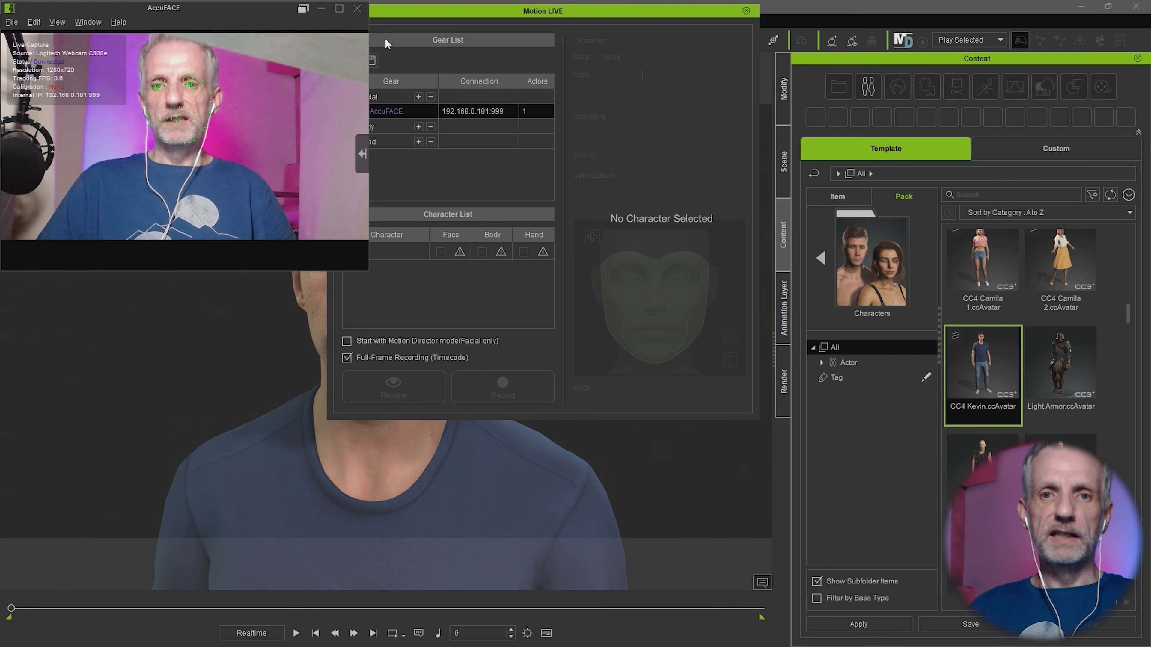
pyautogui.moveTo(555, 16); pyautogui.dragTo(951, 21)
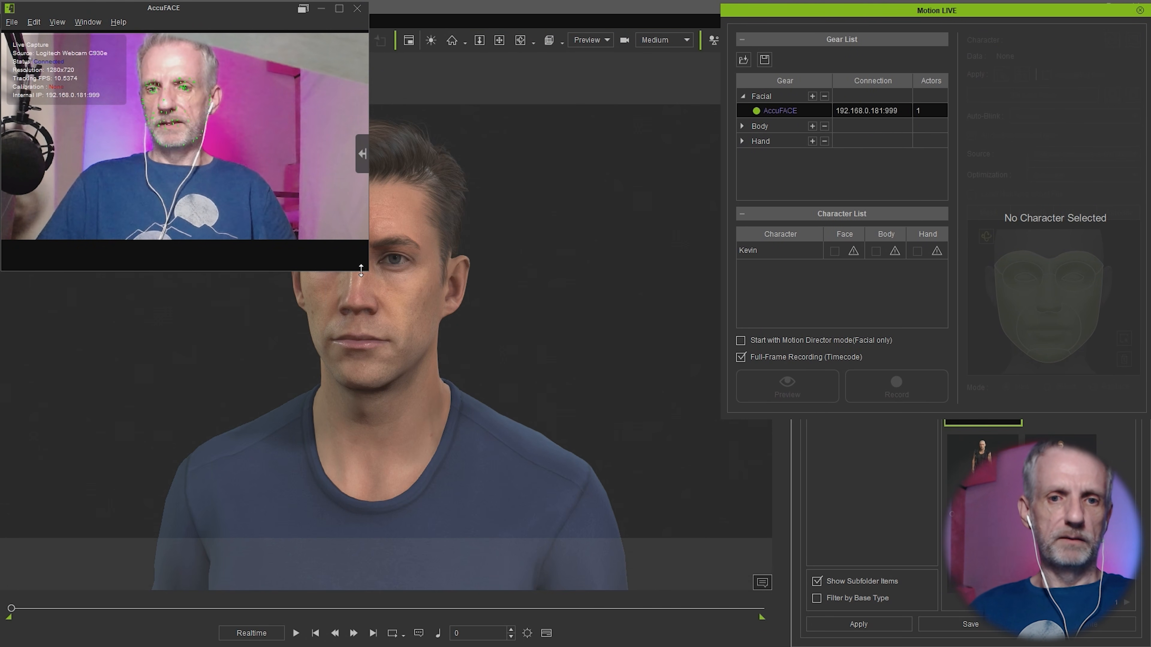
pyautogui.moveTo(365, 270); pyautogui.dragTo(283, 192)
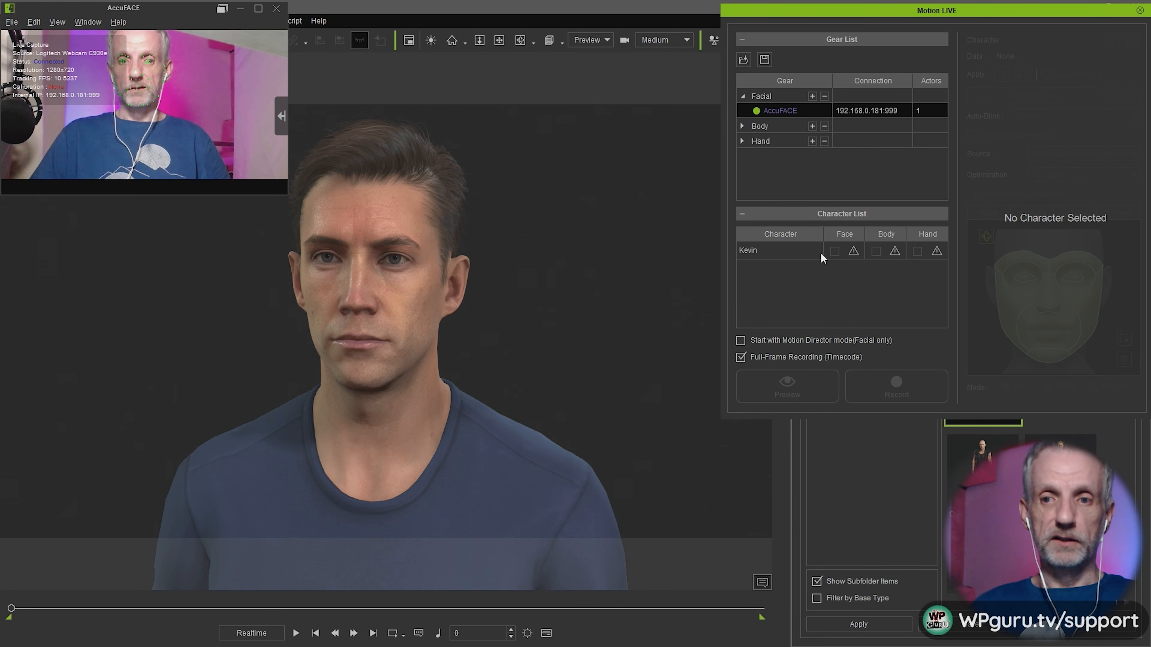
# Step: Assign AccuFACE as Kevin's face capture source and start the live preview
pyautogui.click(852, 251)
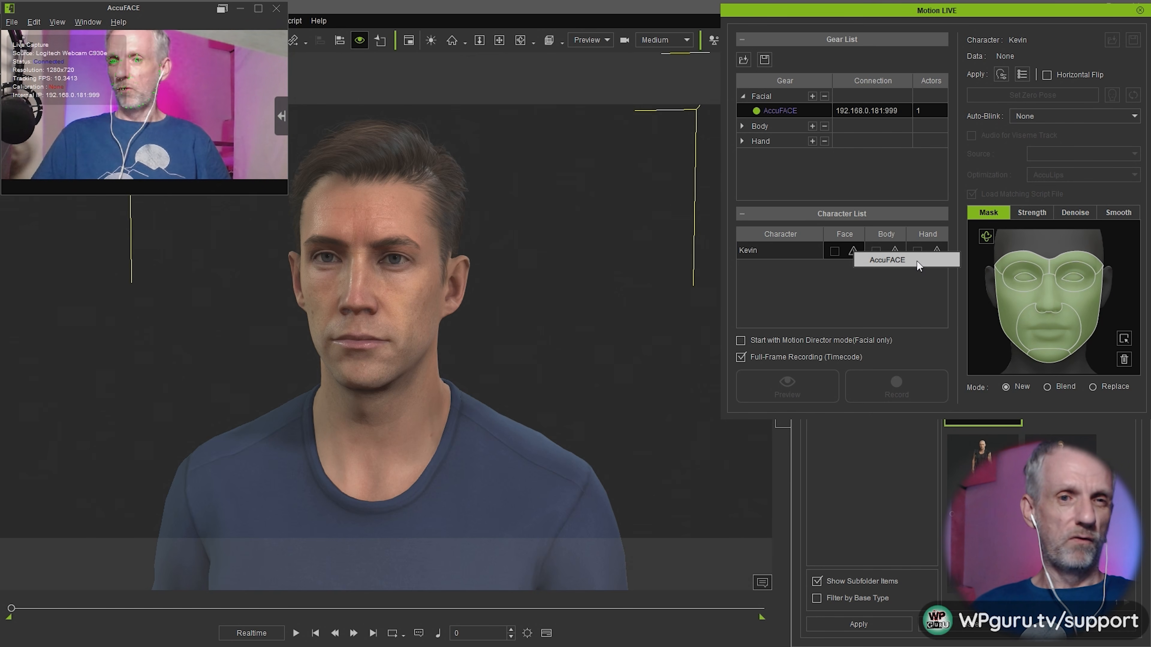
pyautogui.click(902, 262)
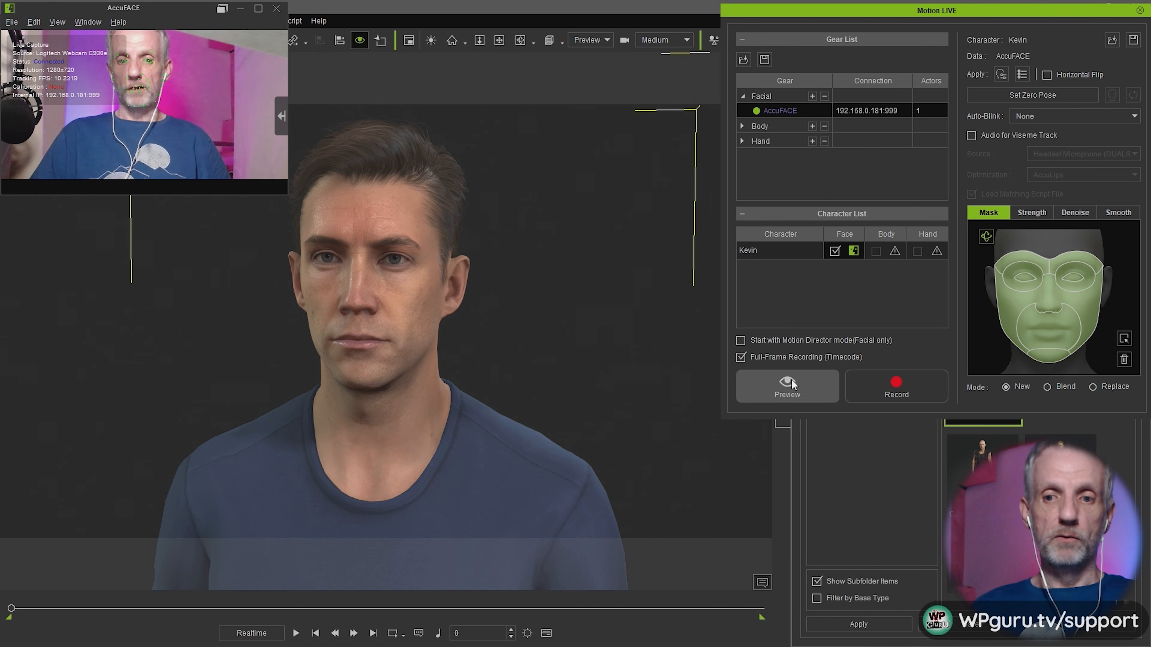
pyautogui.click(801, 388)
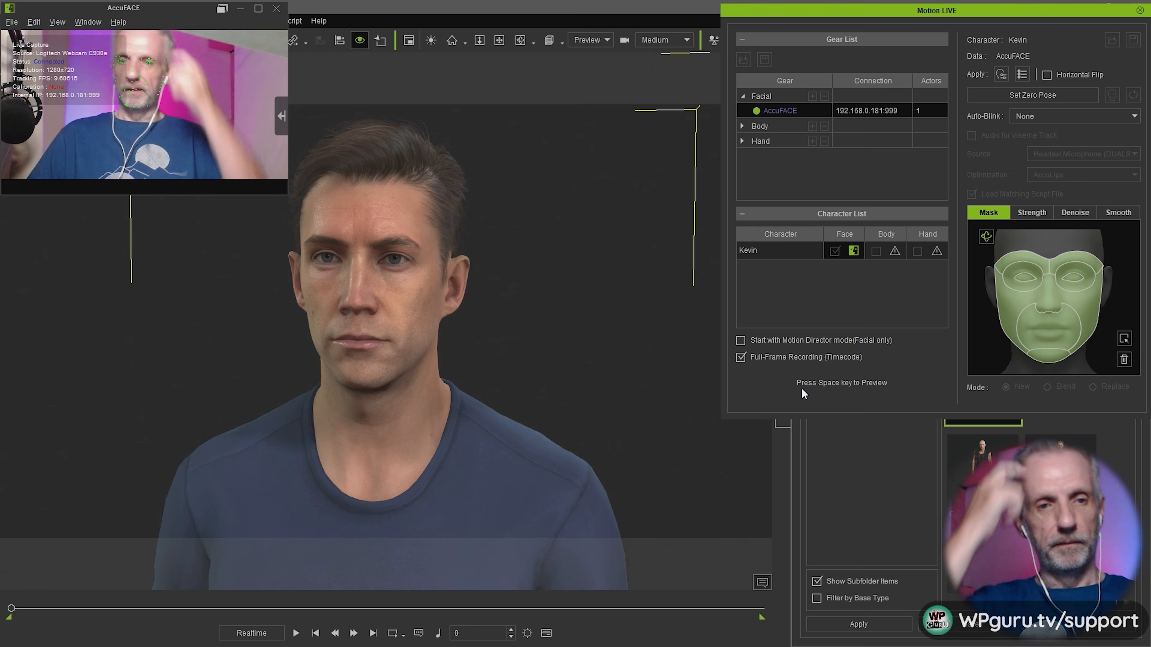
pyautogui.press('space')
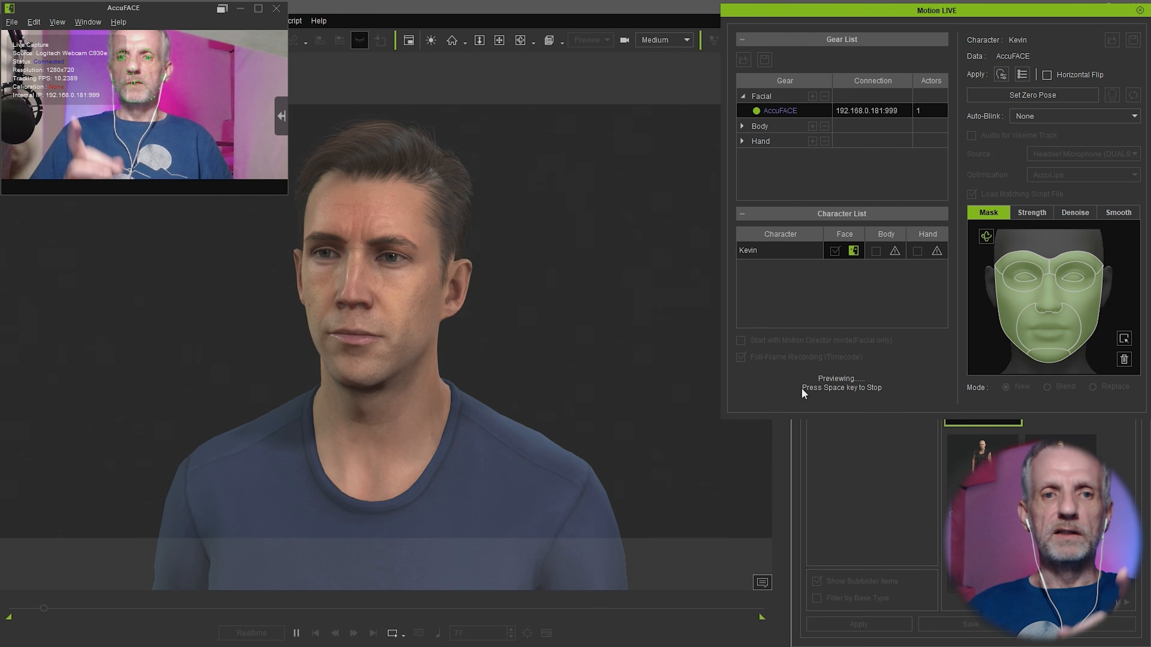
# Step: Expand the AccuFACE capture settings, place the window over Motion LIVE clear of Kevin and enlarge it
pyautogui.click(277, 121)
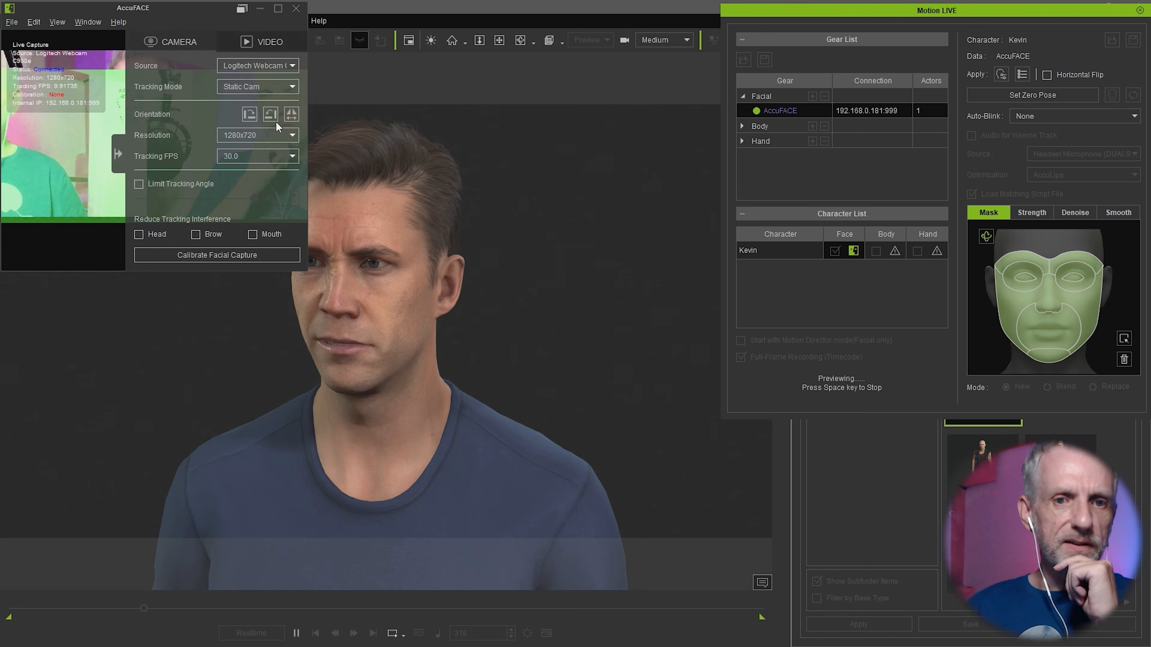
pyautogui.moveTo(190, 8); pyautogui.dragTo(641, 74)
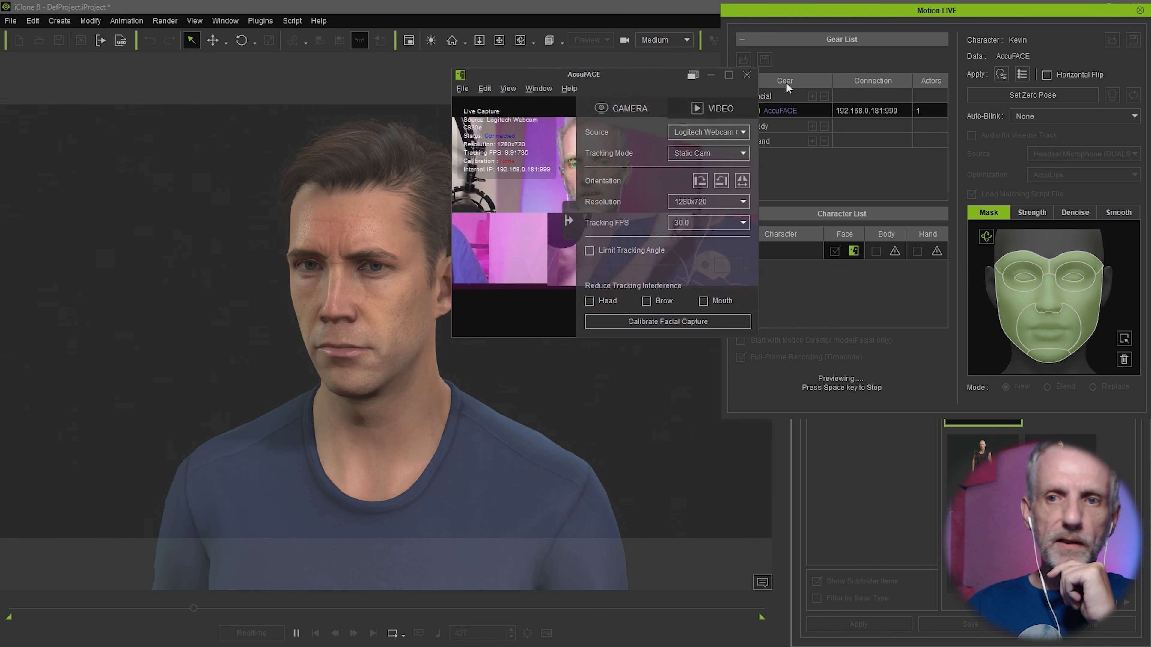
pyautogui.moveTo(785, 82); pyautogui.dragTo(927, 14)
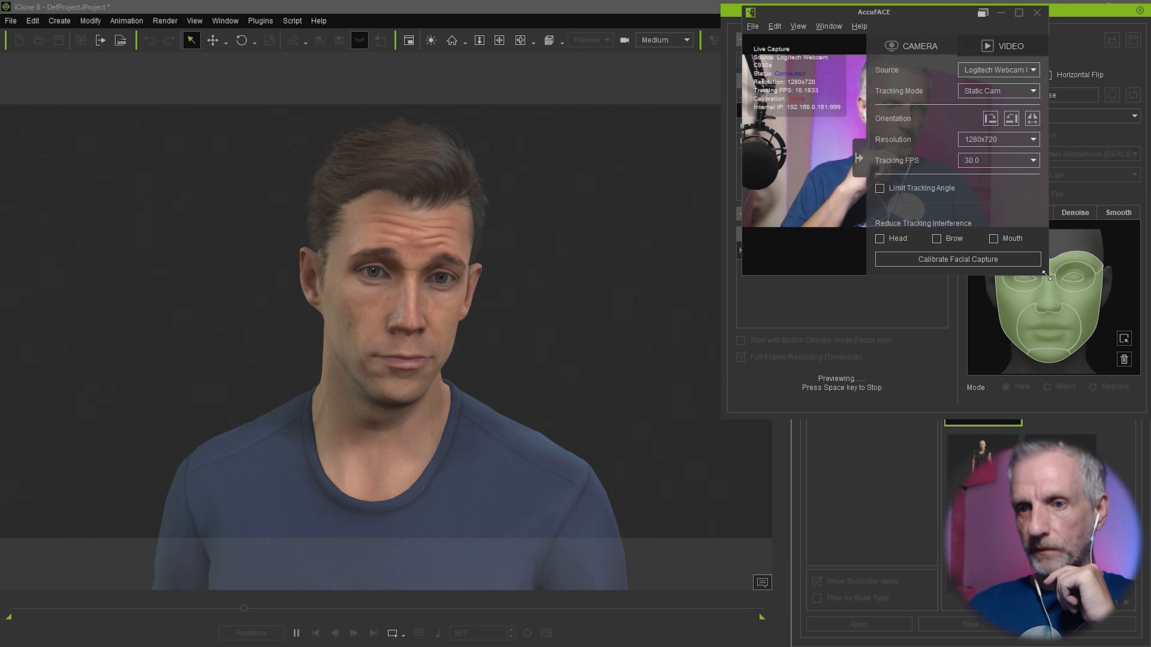
pyautogui.moveTo(1048, 275); pyautogui.dragTo(1146, 334)
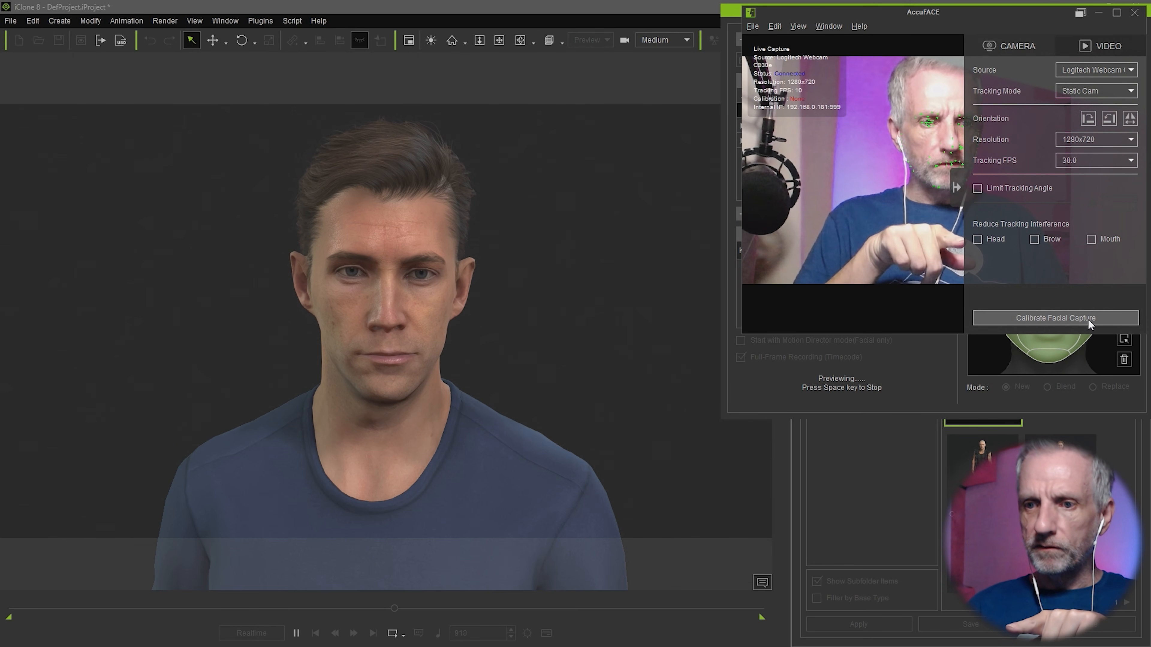
# Step: Calibrate the Neutral Face, Brow Raise and Brow Drop expressions in AccuFACE, and enable Brow under Reduce Tracking Interference
pyautogui.click(1088, 318)
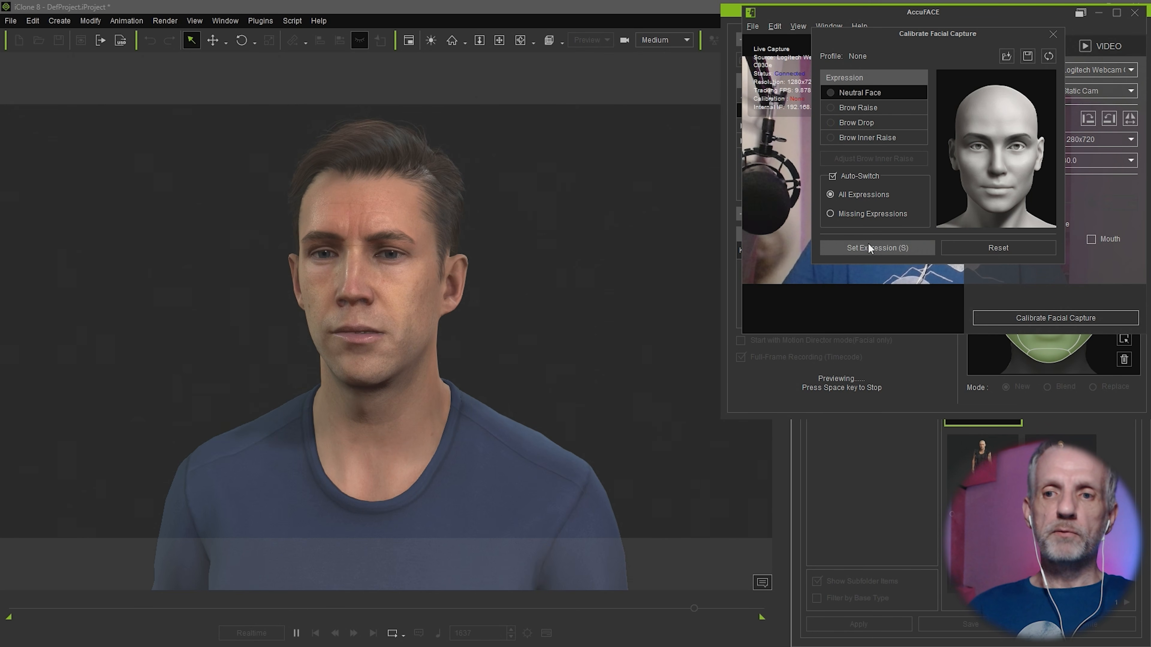
pyautogui.click(895, 246)
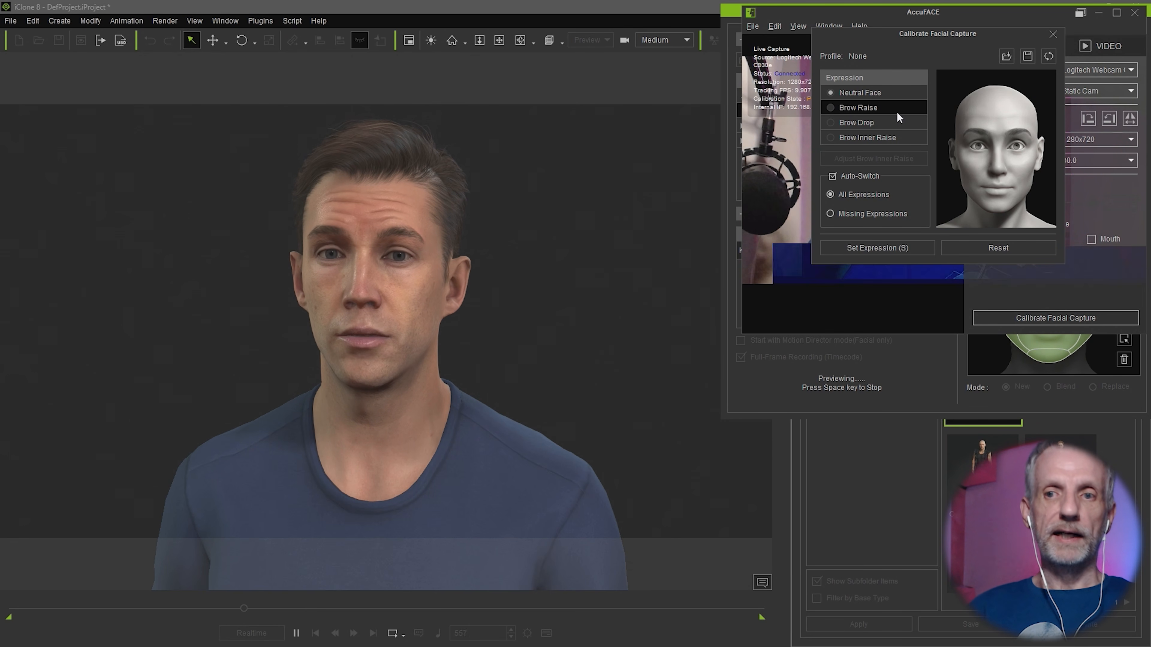
pyautogui.press('s')
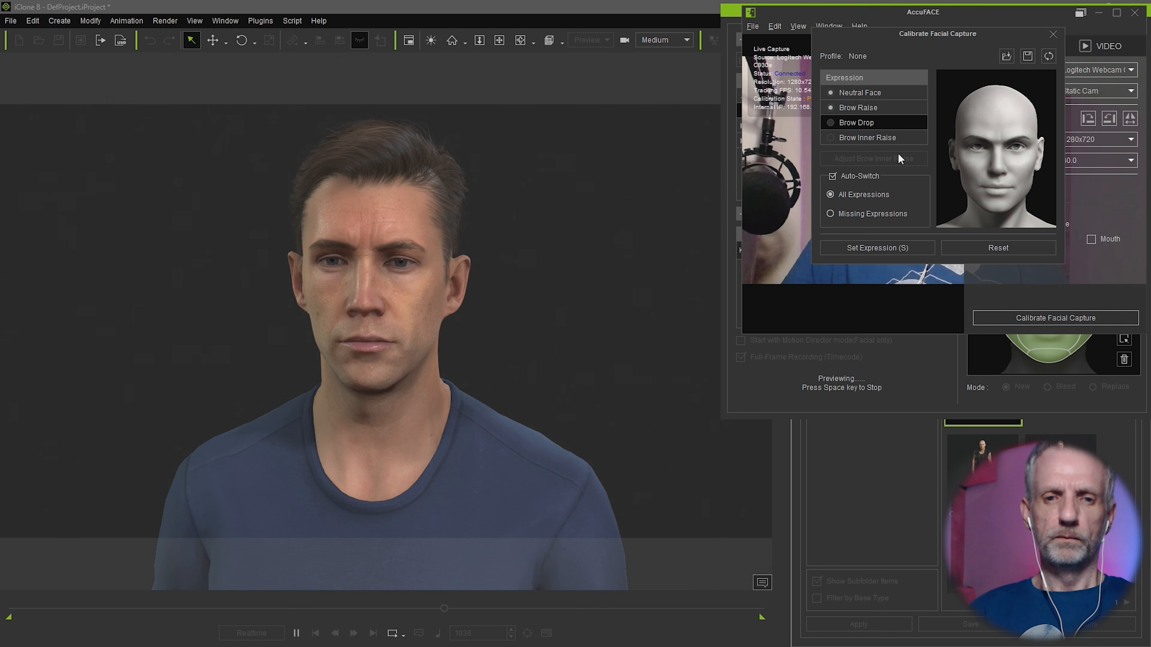
pyautogui.press('s')
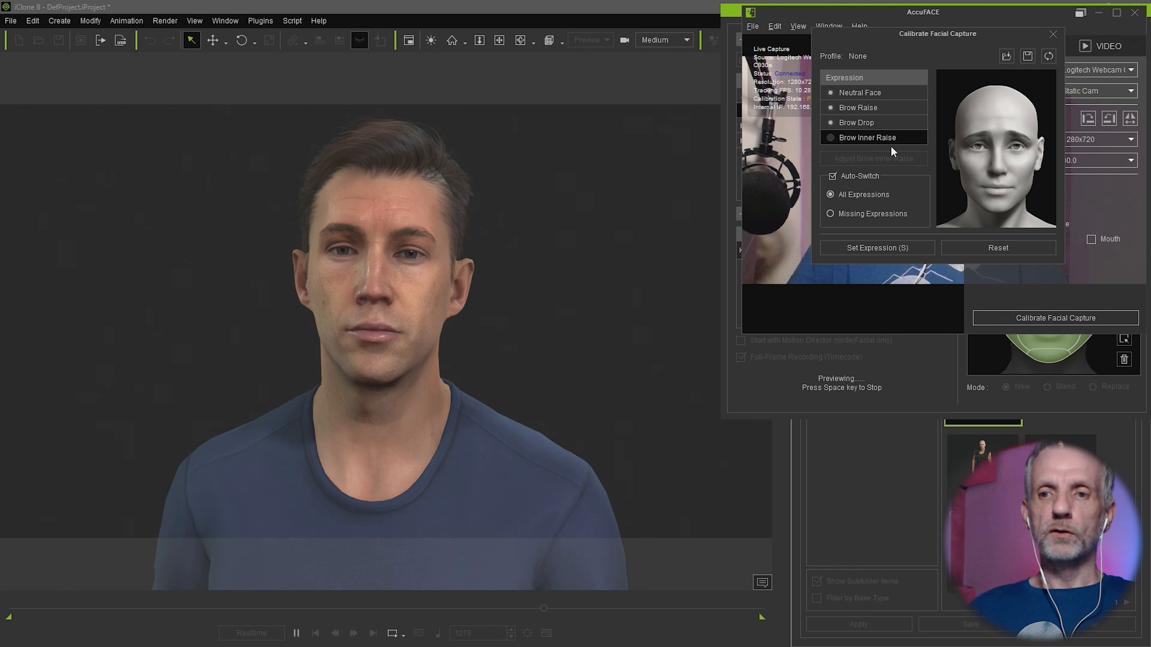
pyautogui.click(1052, 34)
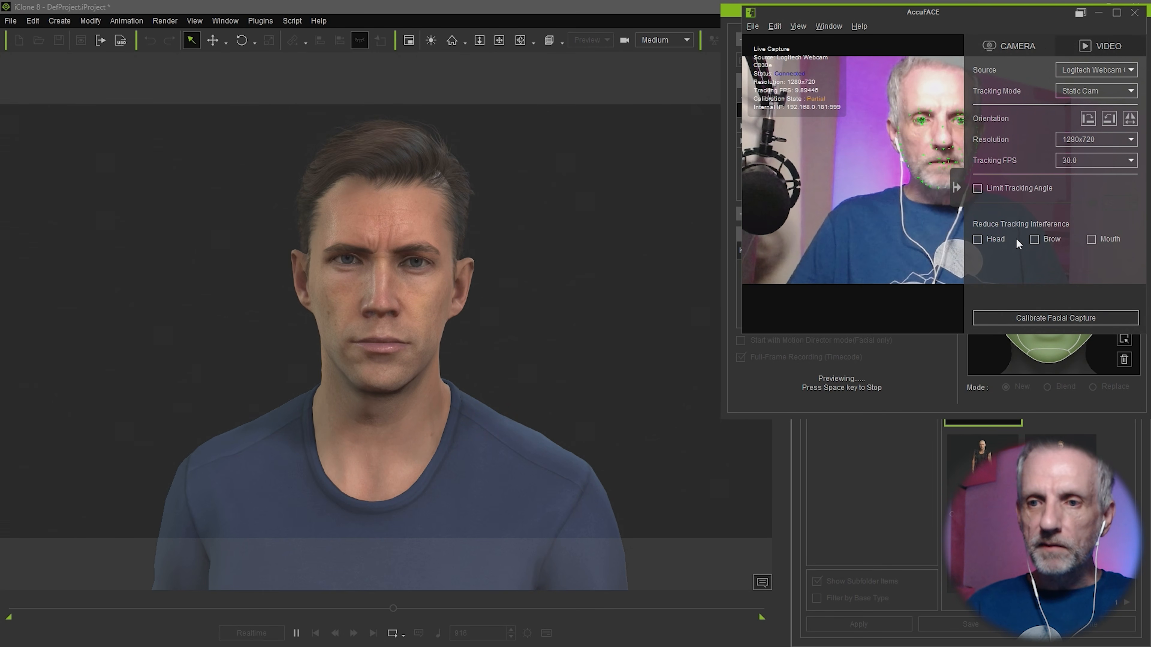
pyautogui.click(1035, 240)
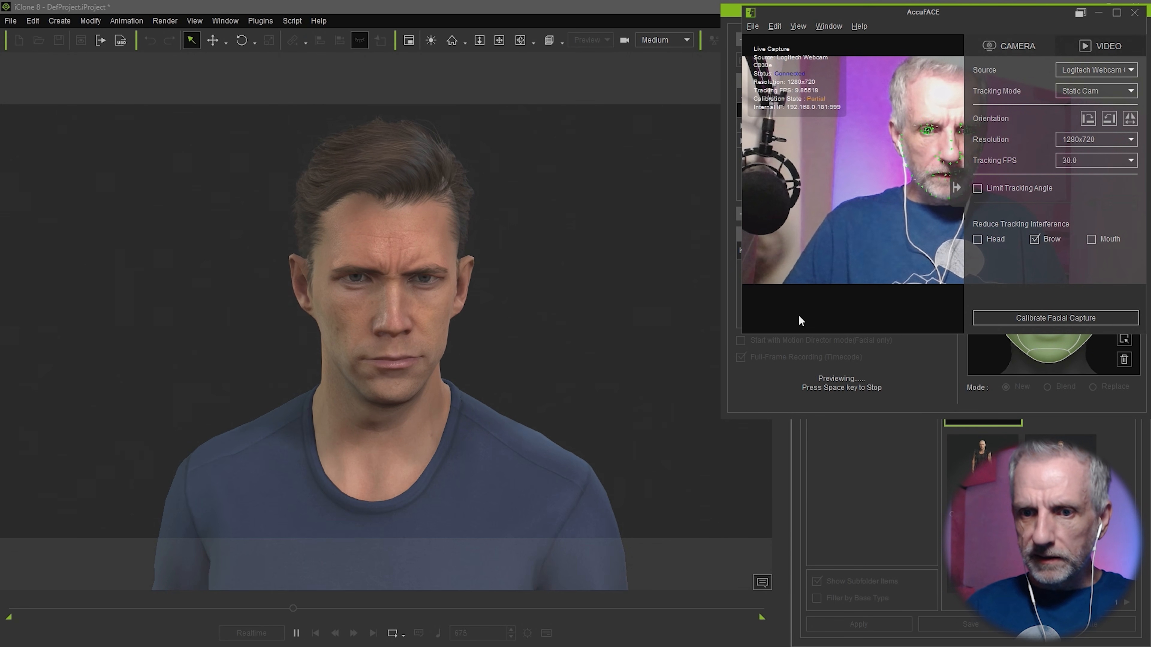
# Step: Shrink the AccuFACE window, stop keeping it on top, bring Motion LIVE in front and stop the live preview
pyautogui.moveTo(745, 334); pyautogui.dragTo(838, 276)
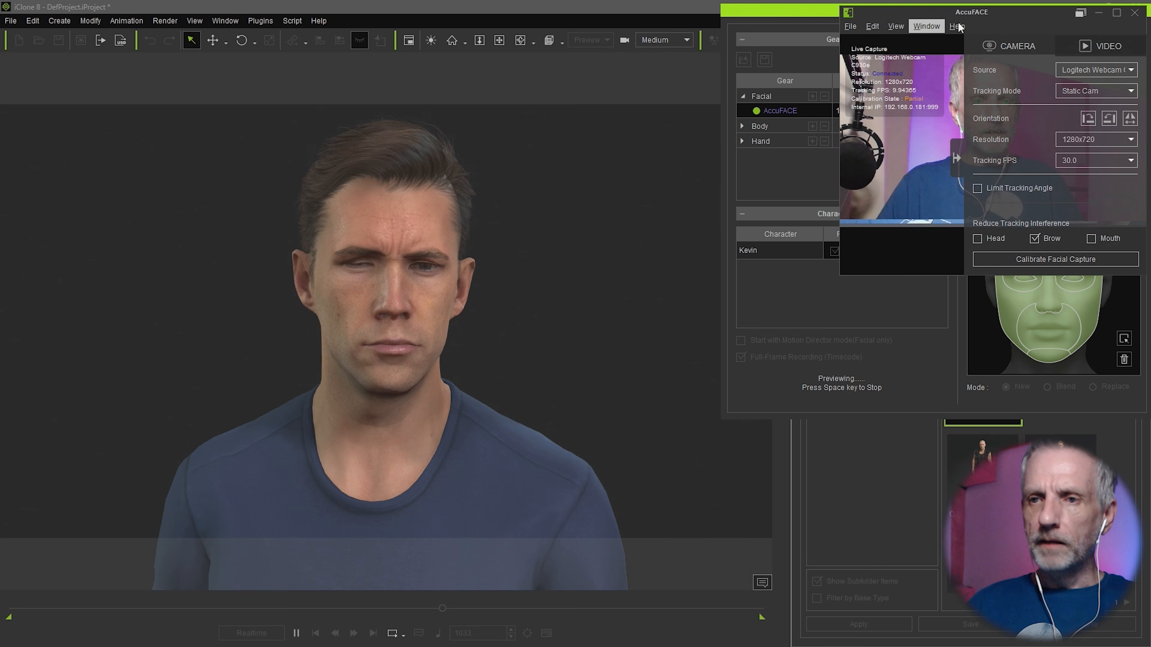
pyautogui.click(1080, 14)
pyautogui.click(797, 13)
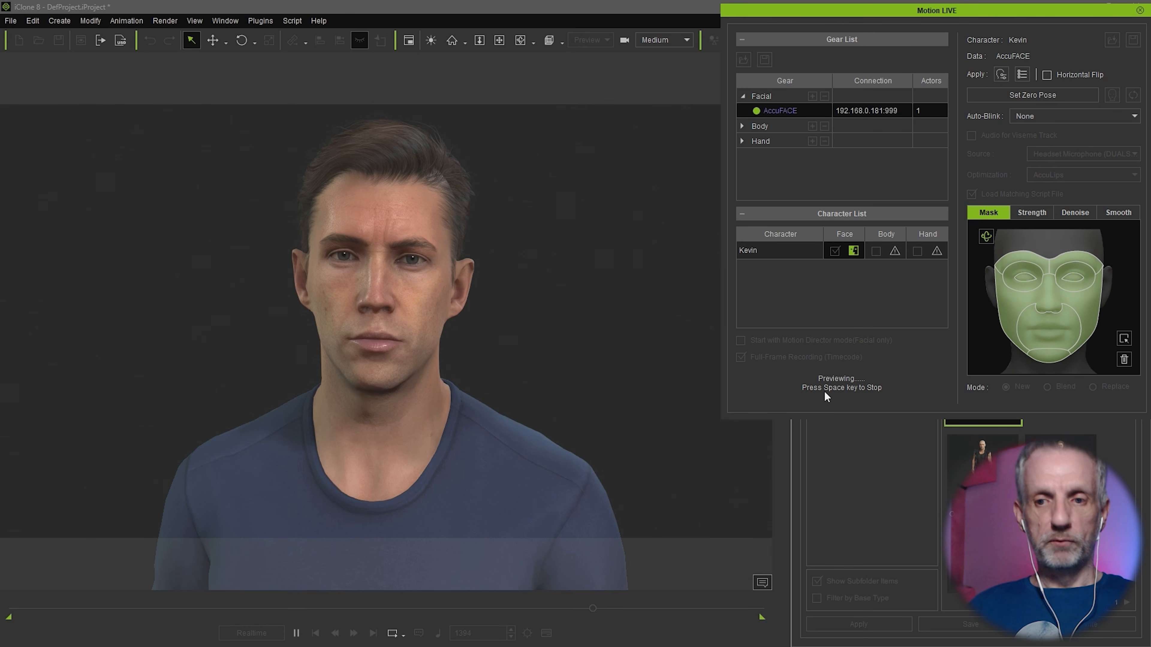
pyautogui.press('space')
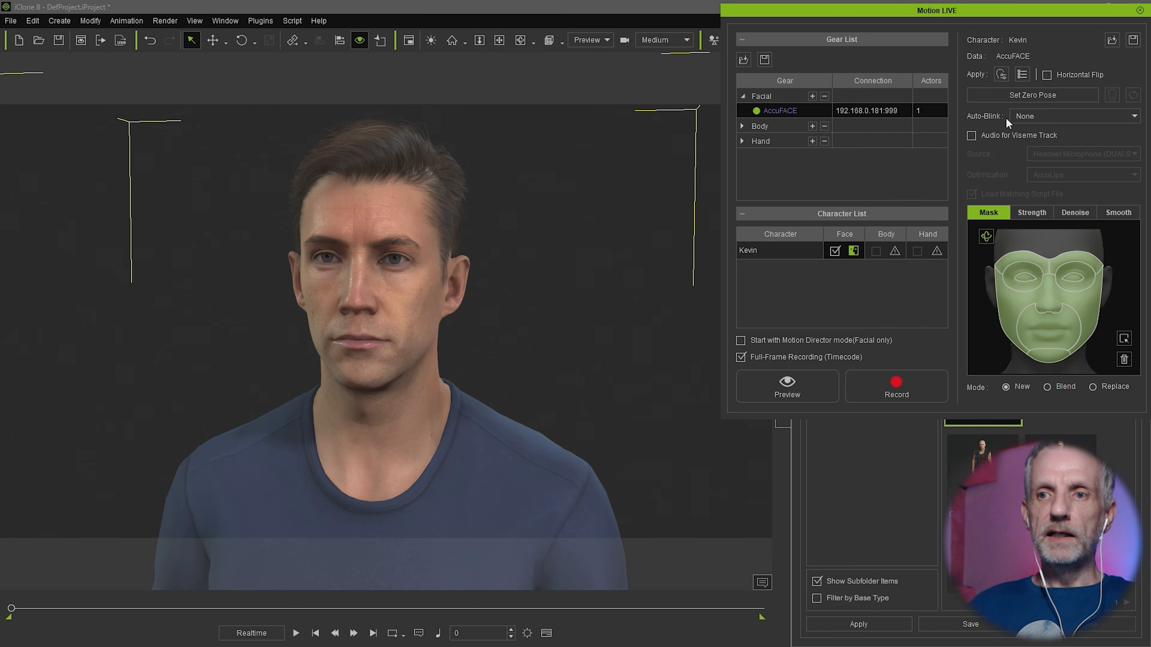
# Step: Set Kevin's Auto-Blink to Normal and enable Audio for Viseme Track
pyautogui.click(1117, 116)
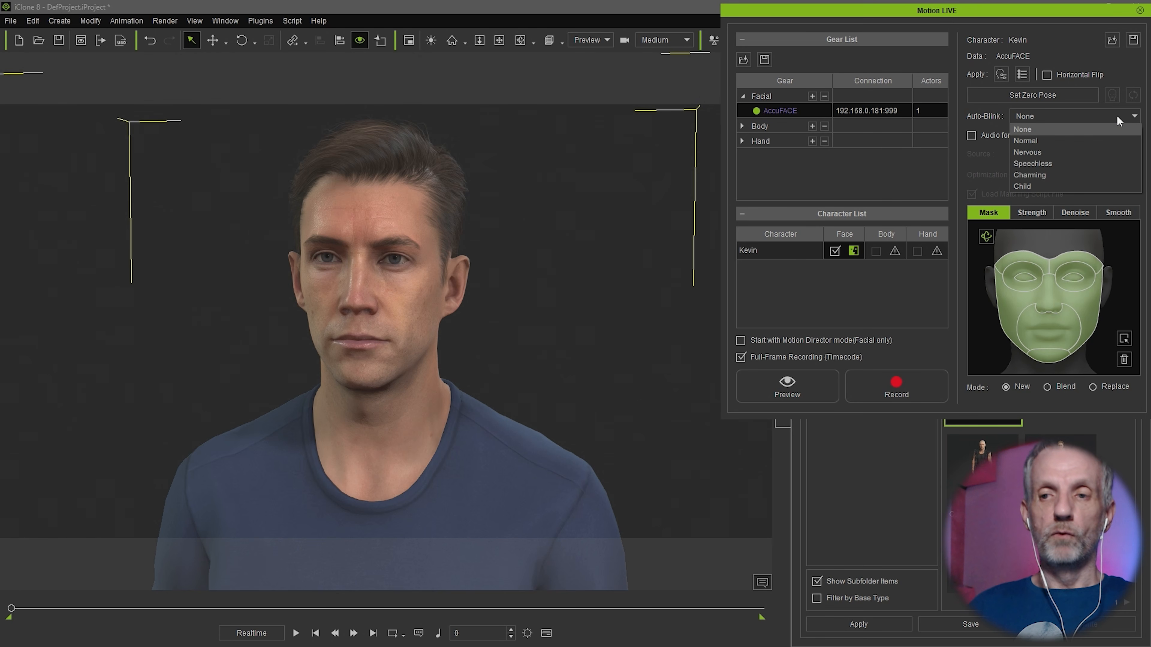
pyautogui.click(1112, 141)
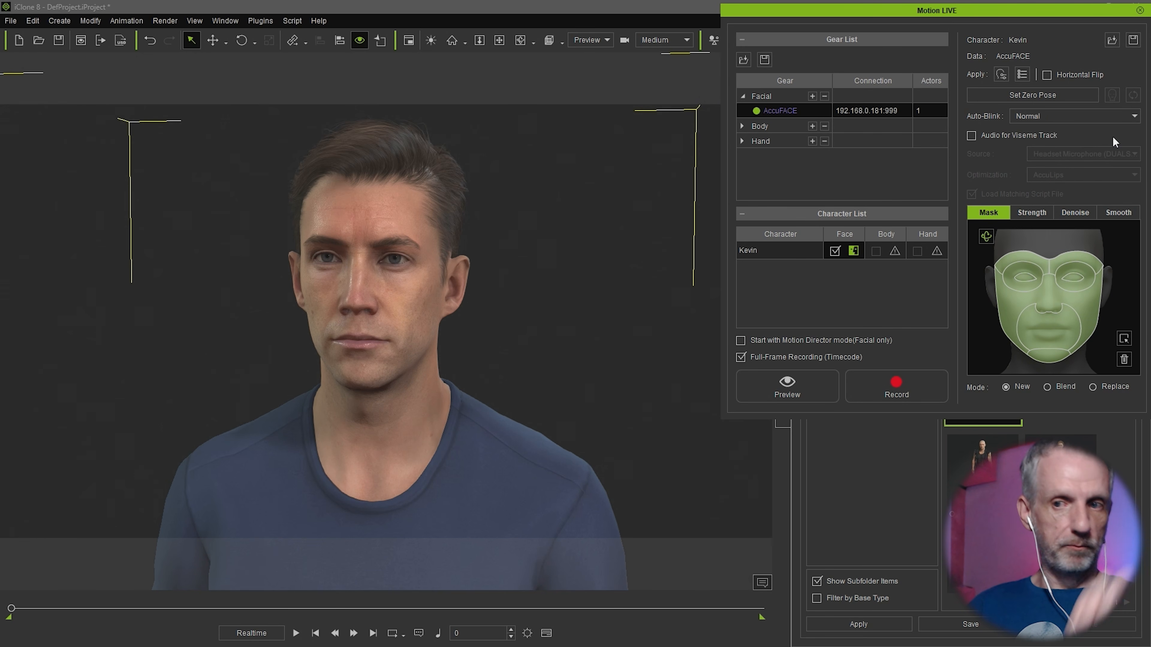
pyautogui.click(973, 136)
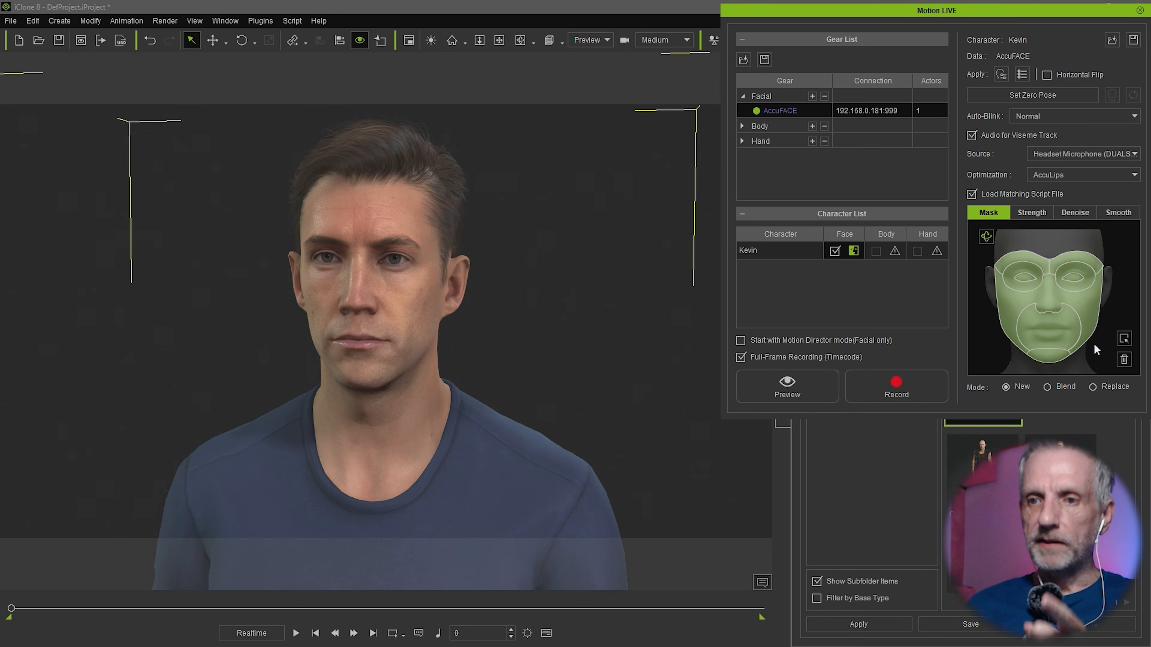
# Step: Examine Kevin's Strength, Denoise and Smooth settings, activating Denoise and Smooth only to inspect their values, and return to the Mask settings
pyautogui.click(1042, 213)
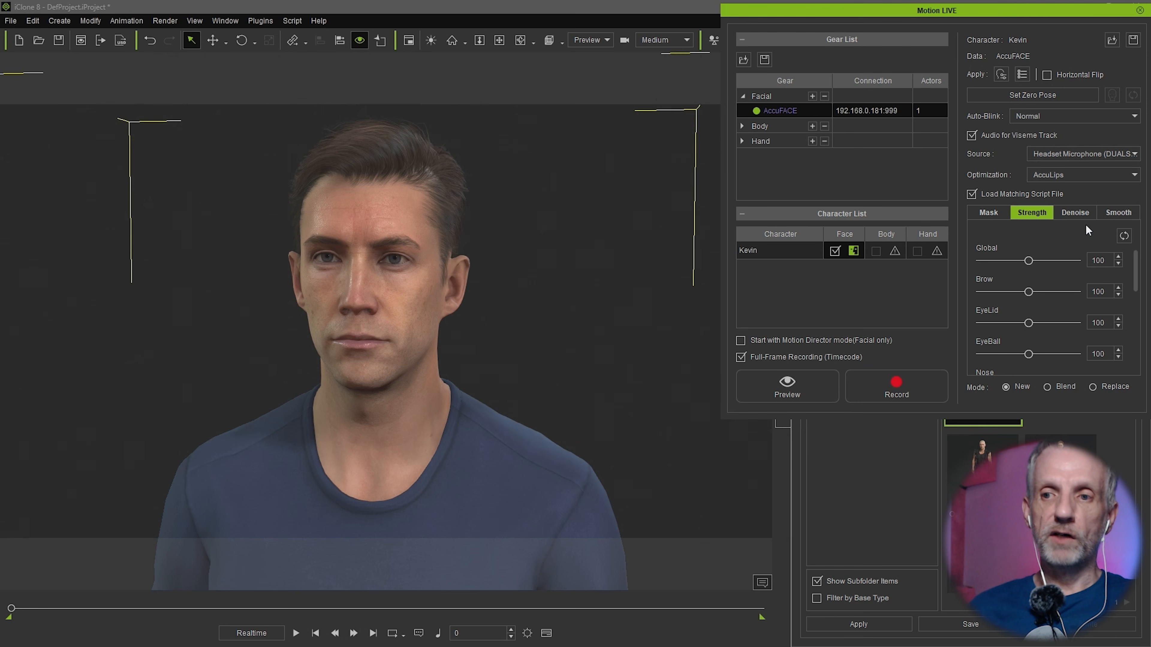
pyautogui.click(1086, 214)
pyautogui.click(981, 237)
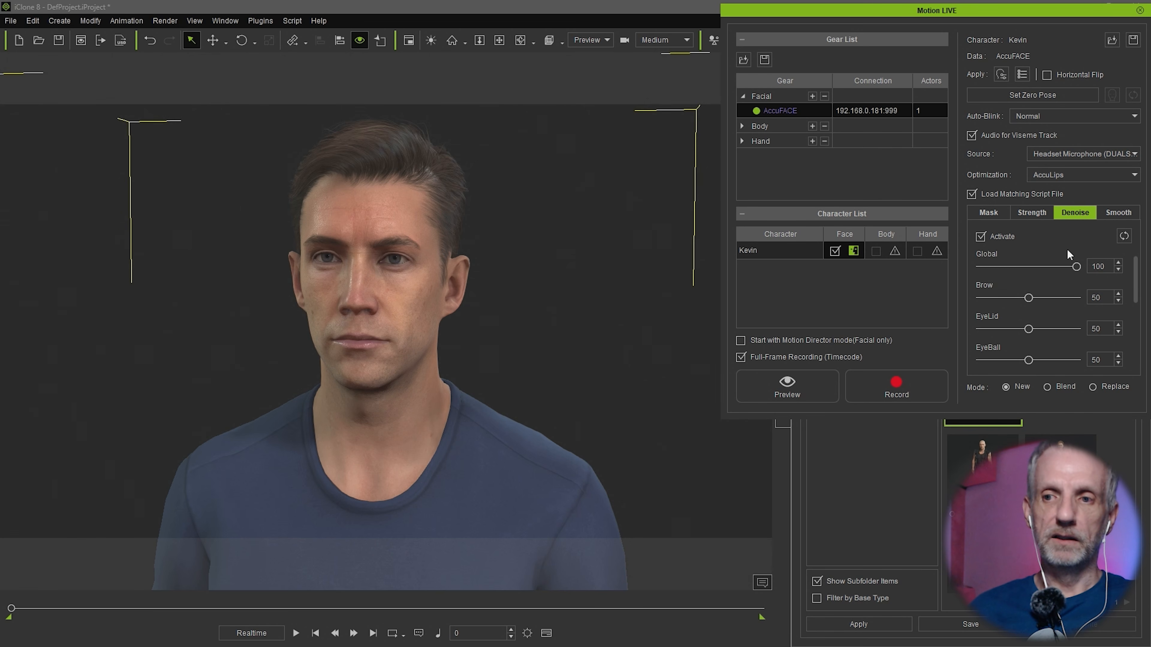
pyautogui.click(1119, 213)
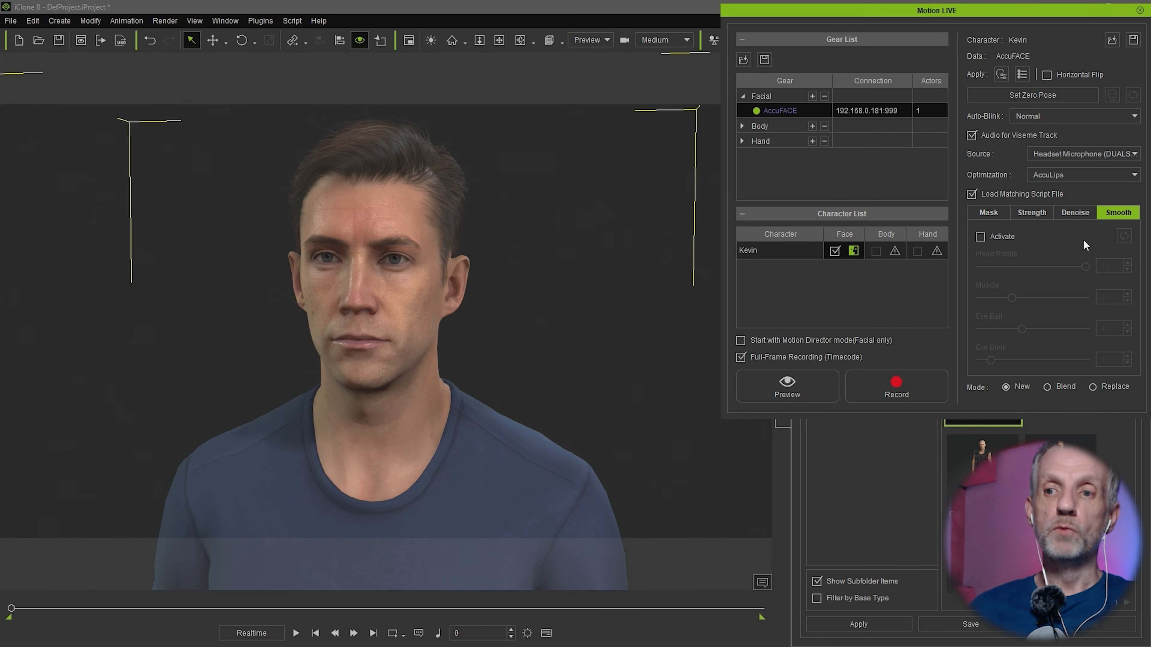
pyautogui.click(981, 237)
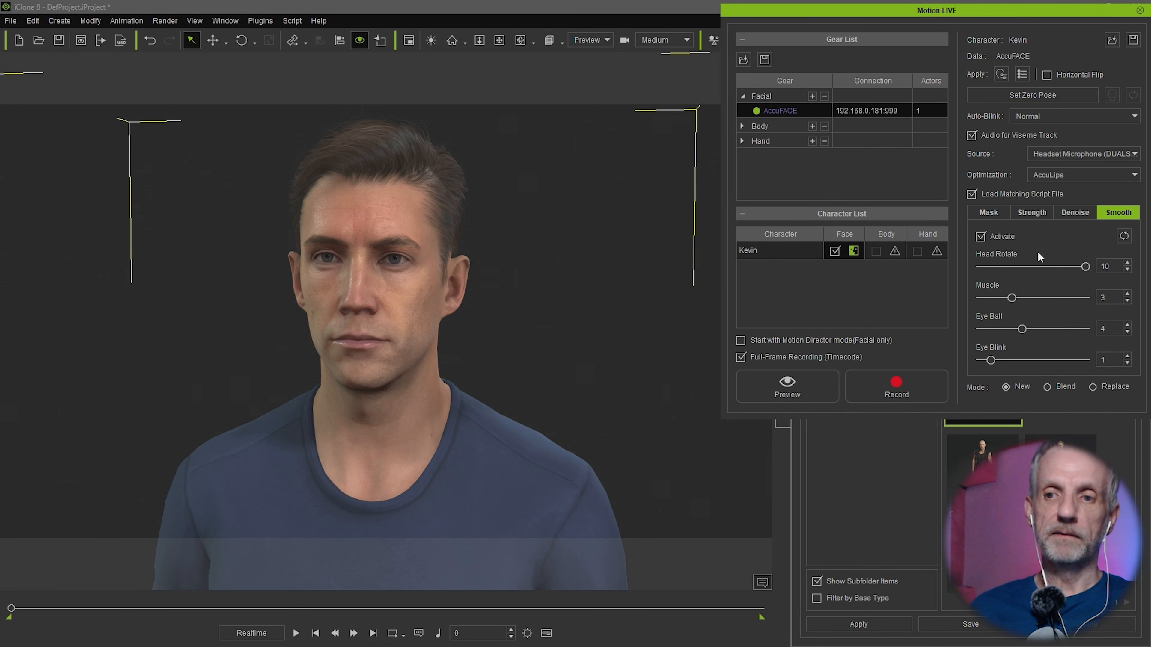
pyautogui.click(981, 237)
pyautogui.click(1071, 214)
pyautogui.click(980, 237)
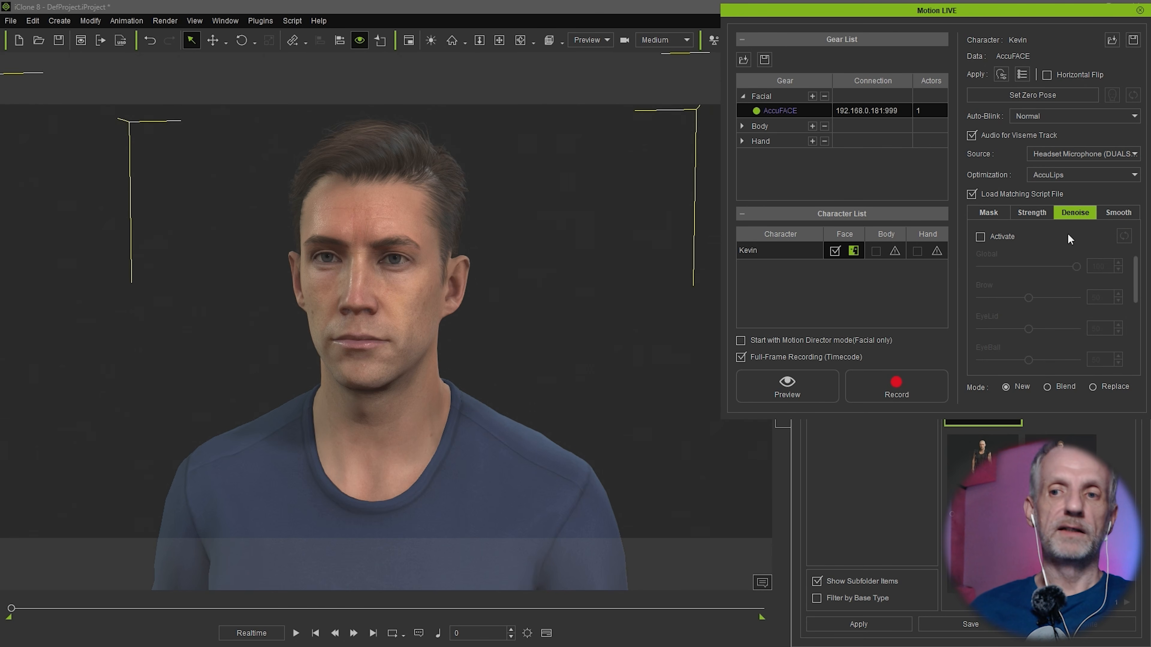
pyautogui.click(1042, 214)
pyautogui.click(988, 214)
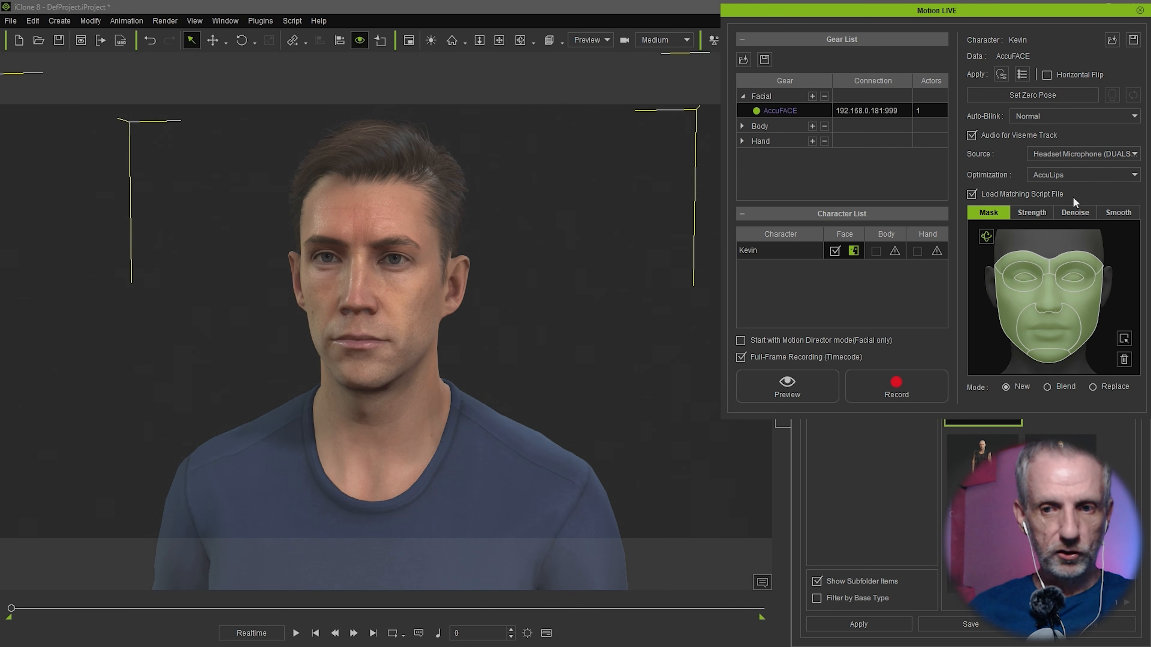
# Step: Record a first facial performance with microphone audio for Kevin through Motion LIVE, accepting the trial notice, and stop the take
pyautogui.click(895, 392)
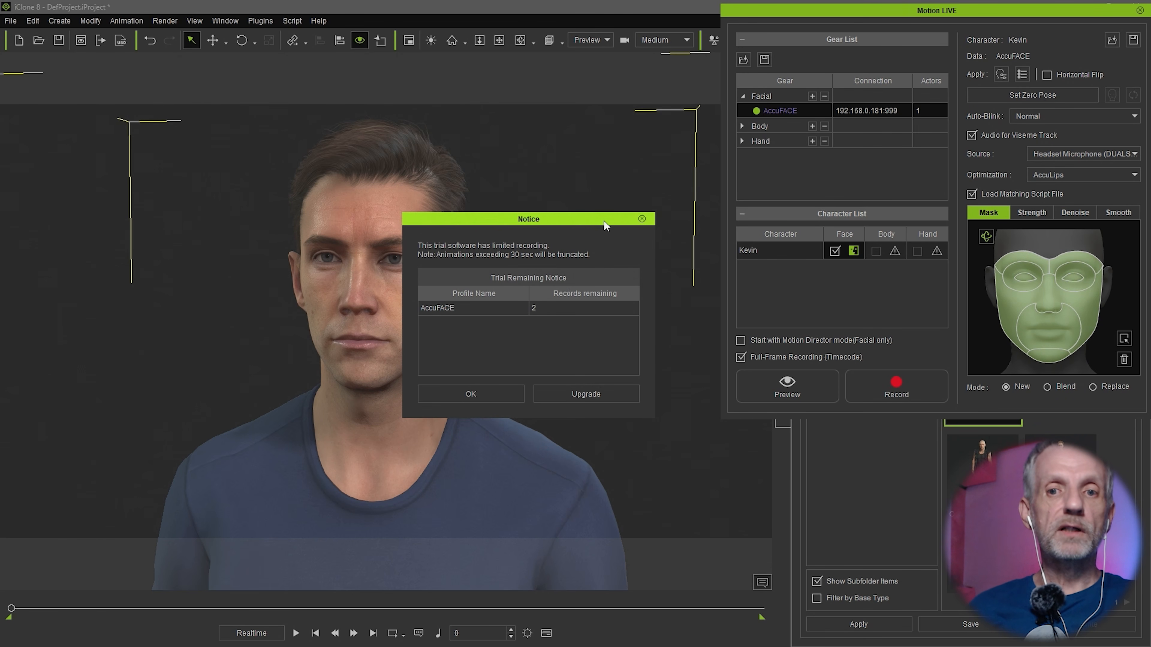
pyautogui.moveTo(604, 221); pyautogui.dragTo(656, 119)
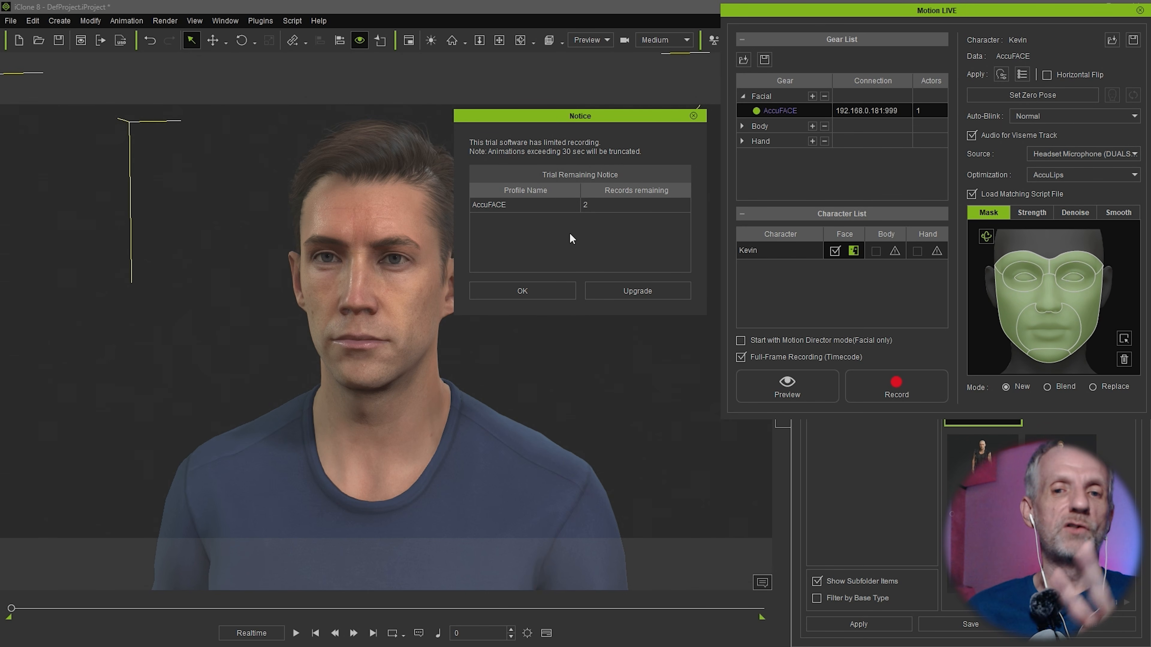
pyautogui.click(543, 295)
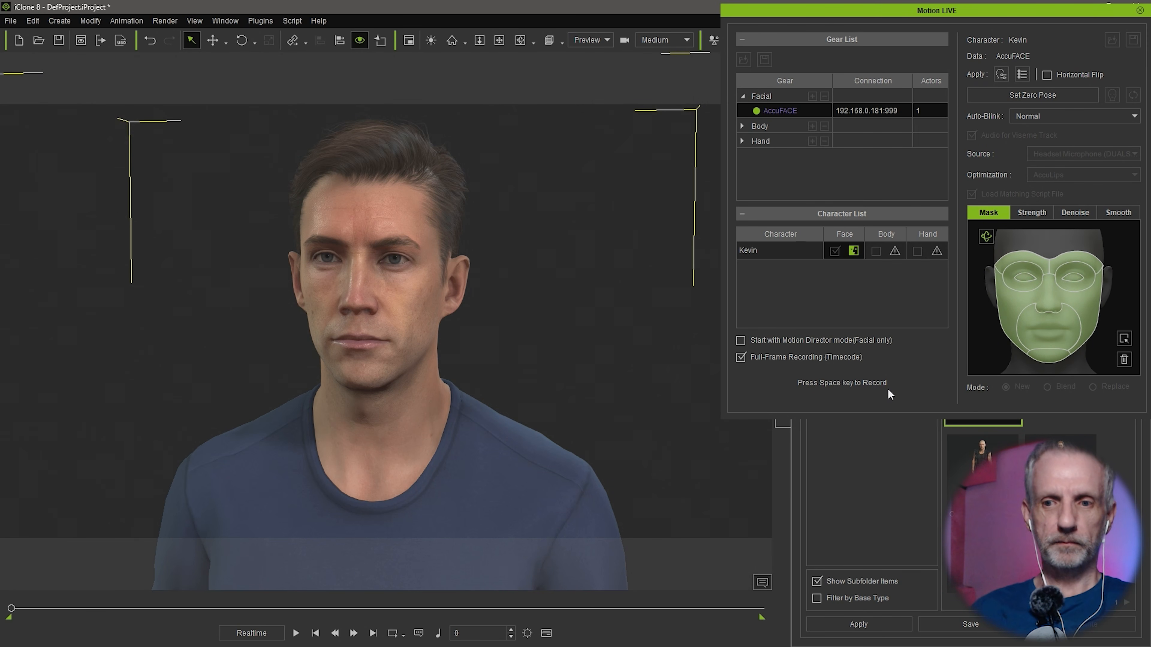
pyautogui.press('space')
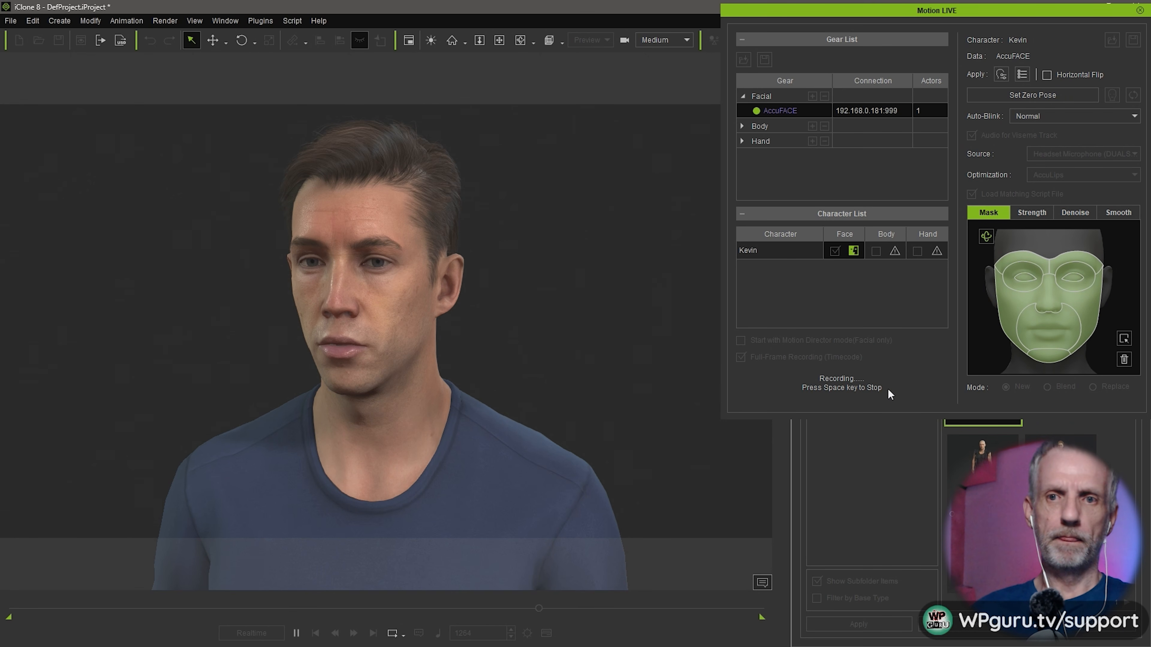
pyautogui.press('space')
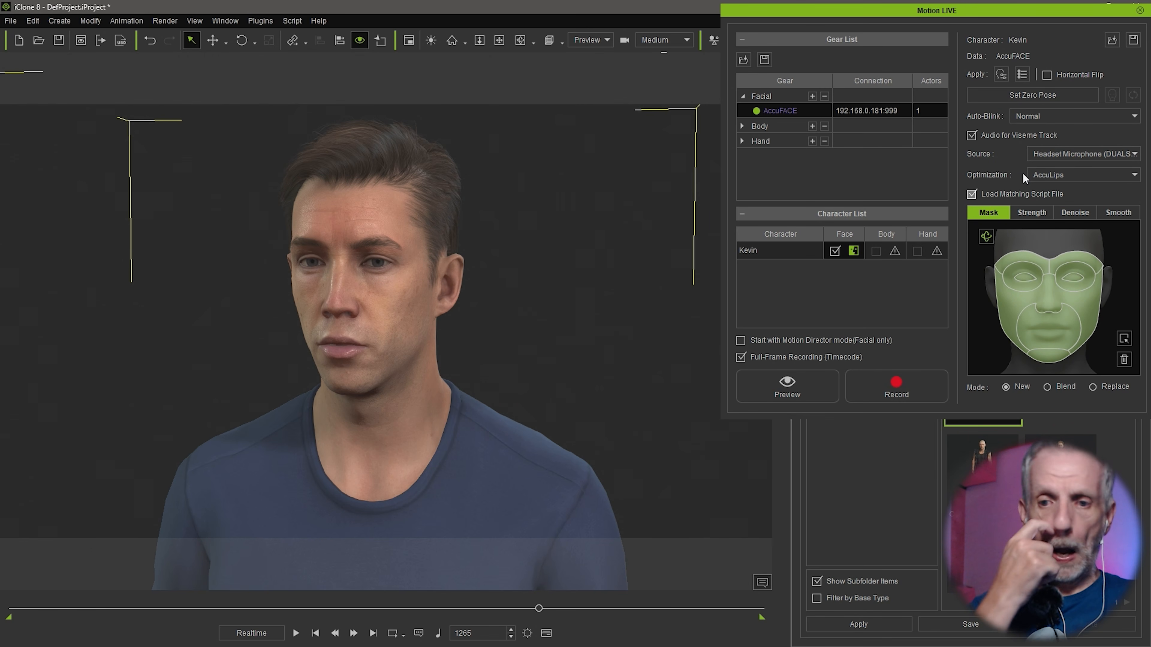
# Step: Show Kevin's viseme voice track in the timeline and inspect the recorded clip's AccuLips transcript without applying changes
pyautogui.press('F3')
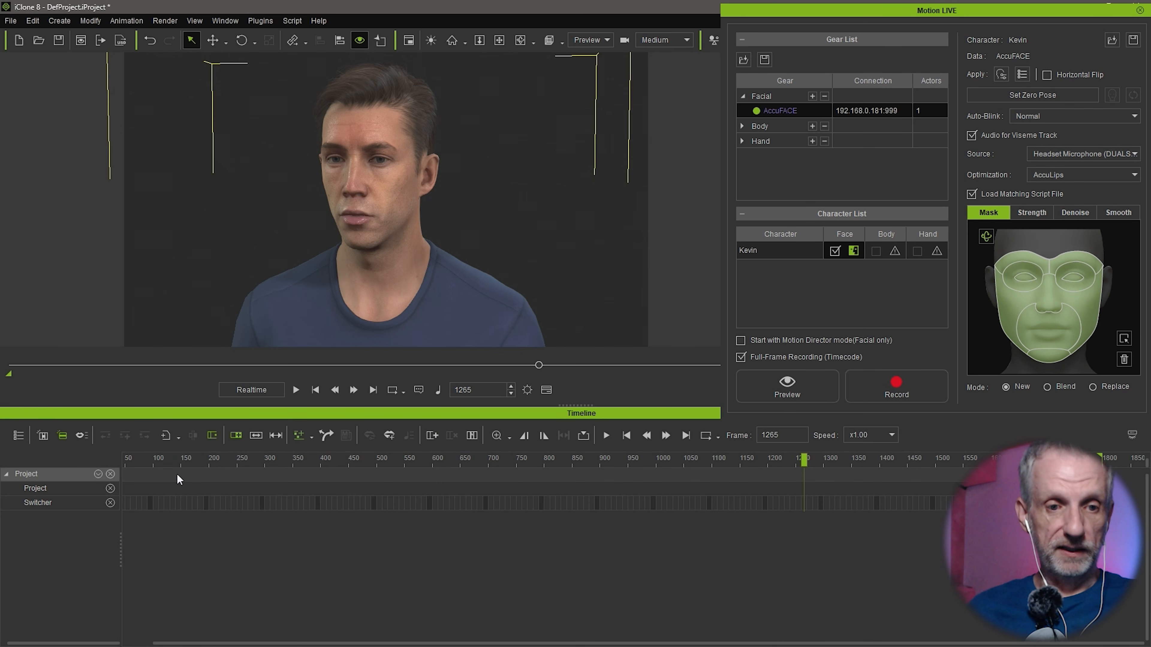
pyautogui.click(82, 435)
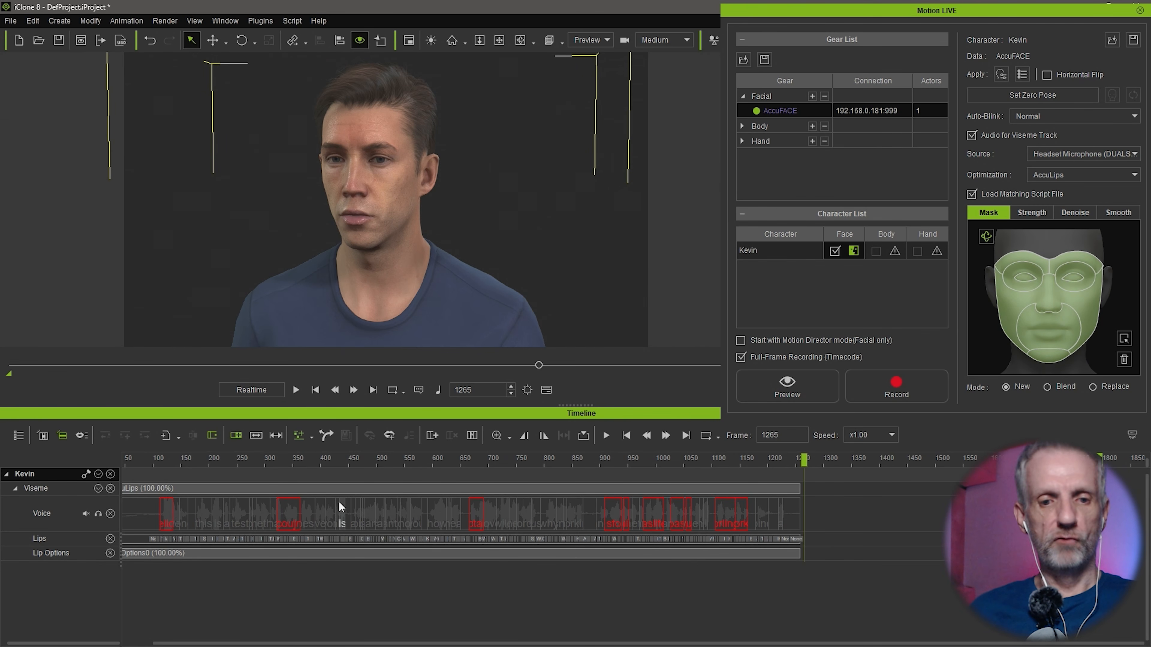
pyautogui.rightClick(285, 504)
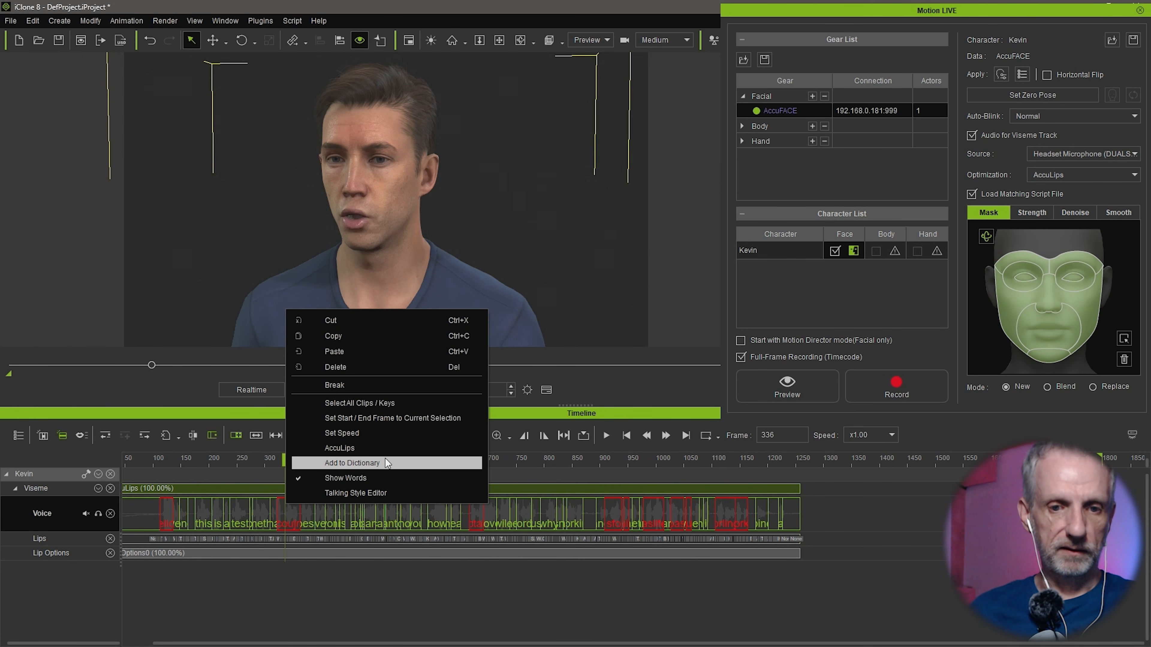
pyautogui.click(398, 449)
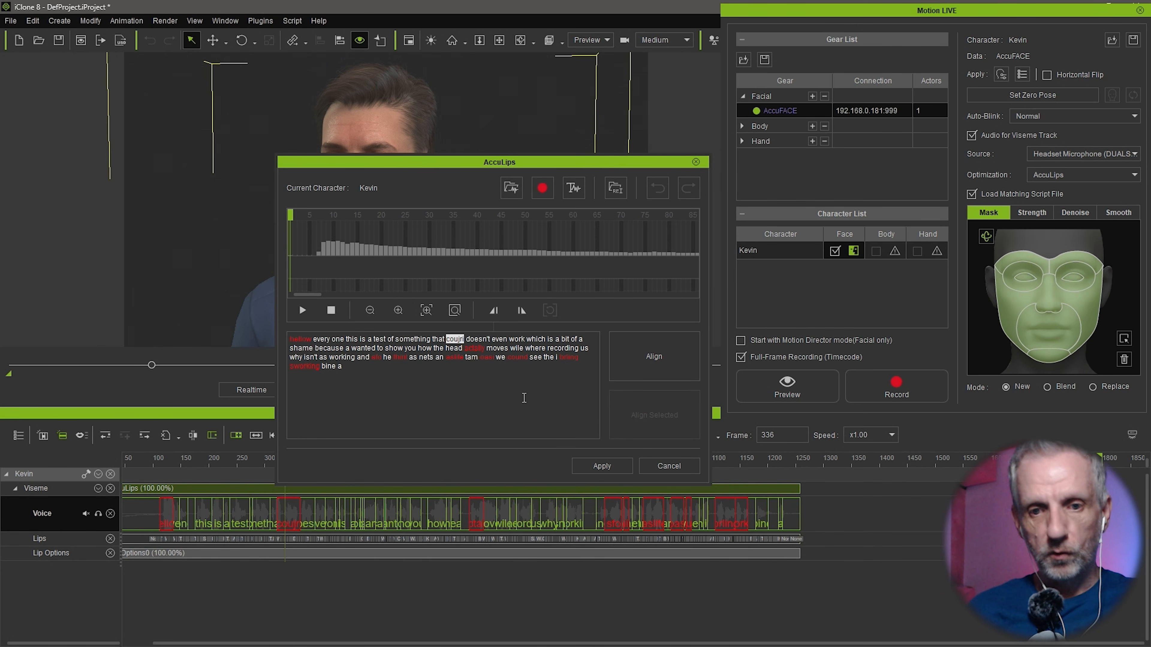
pyautogui.click(669, 467)
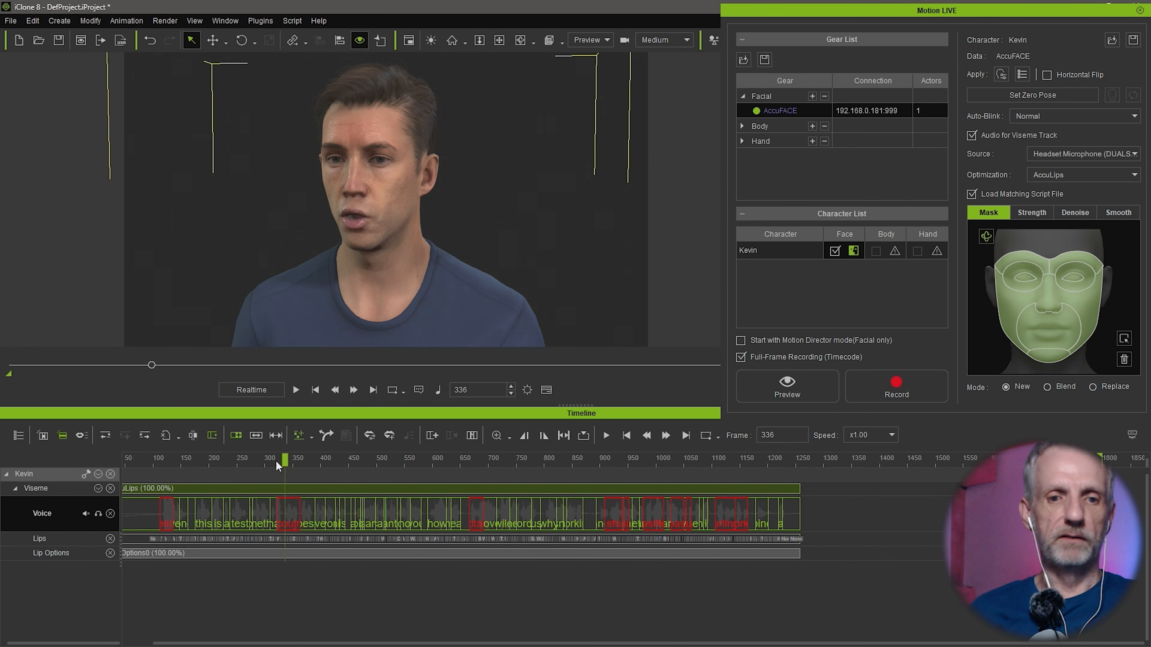
# Step: Play back the recorded take from frame 99 to review Kevin's lip-sync and facial motion
pyautogui.moveTo(279, 462); pyautogui.dragTo(146, 462)
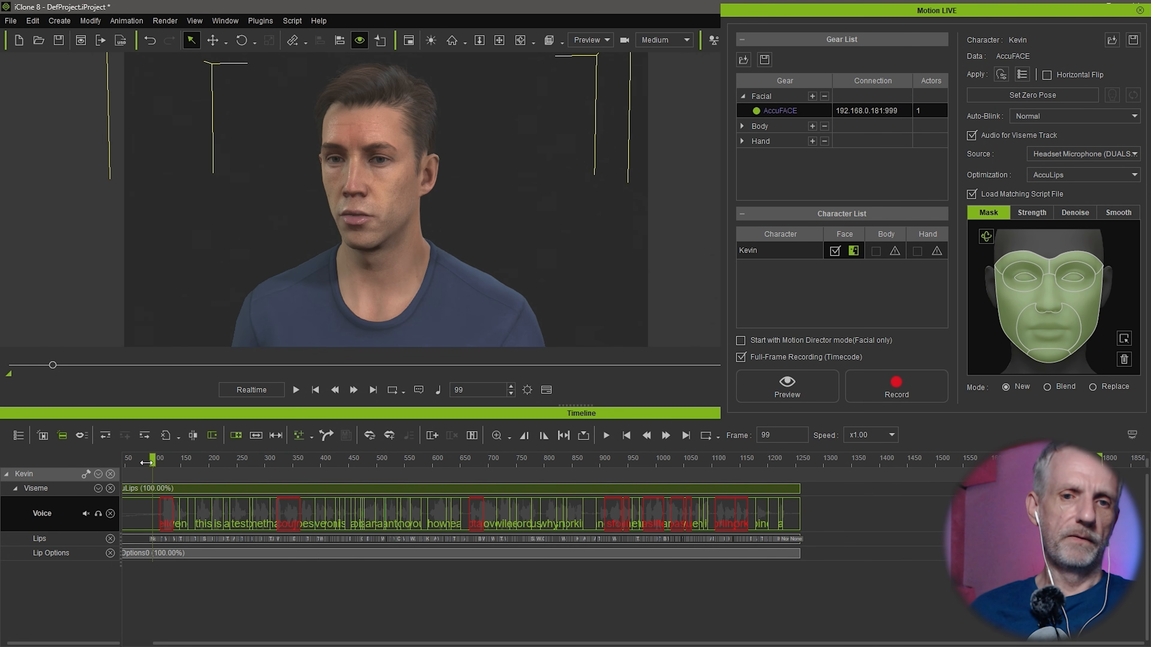
pyautogui.press('space')
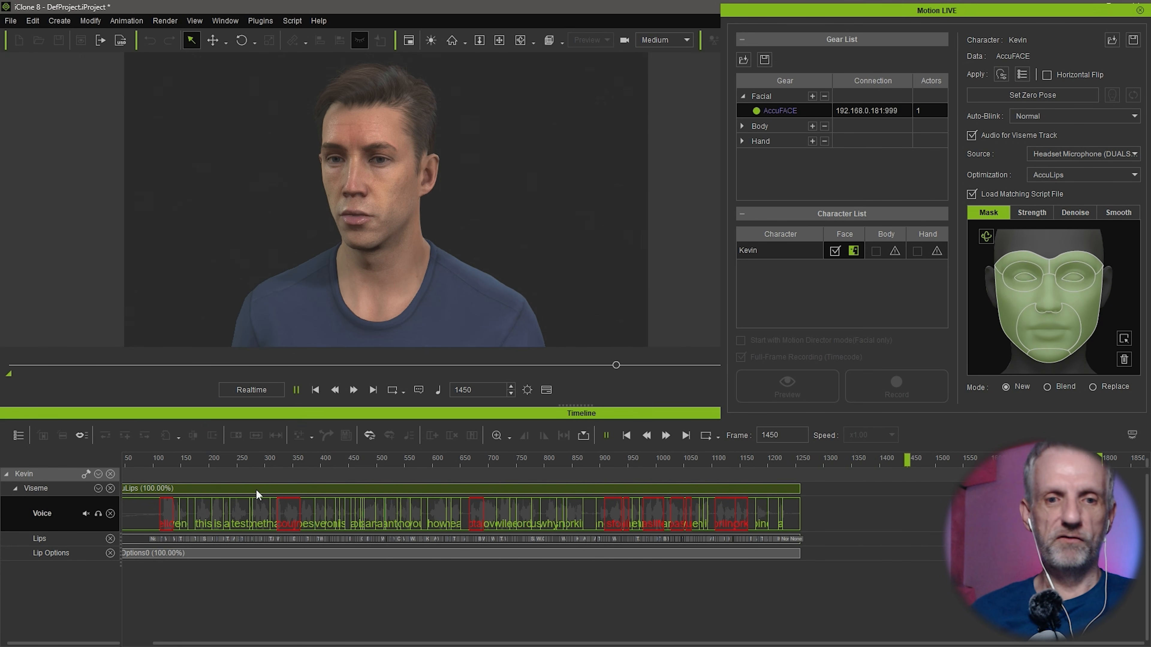
pyautogui.press('space')
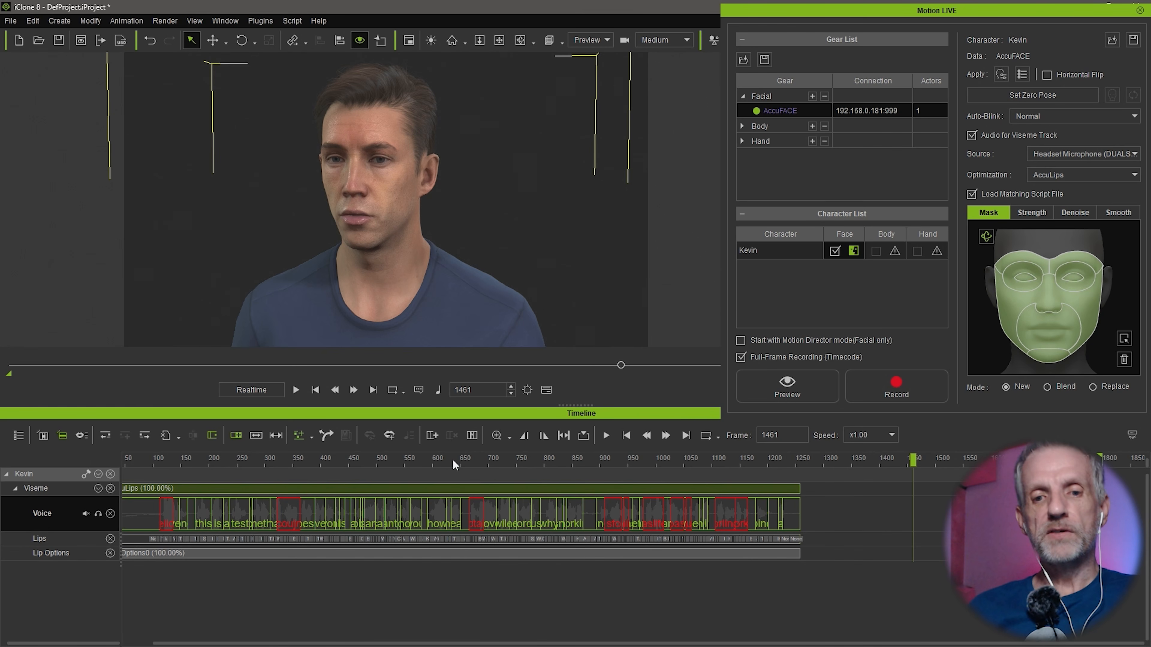
# Step: Delete the AccuLips clip from Kevin's Viseme track and return the playhead to frame 0
pyautogui.click(489, 487)
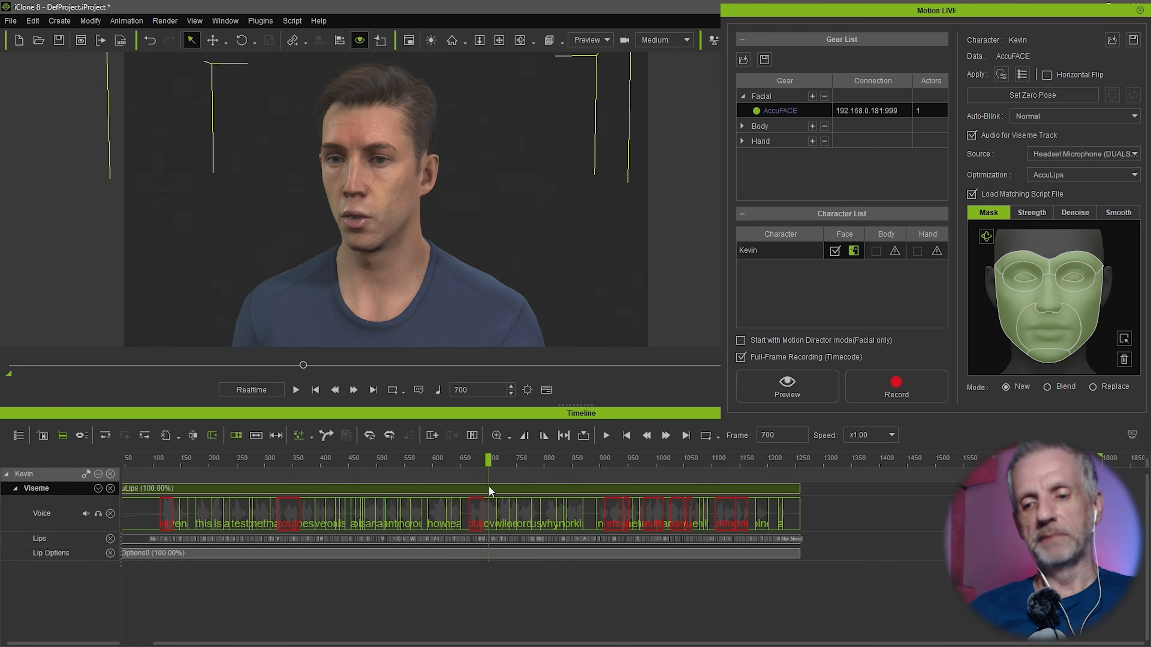
pyautogui.press('Delete')
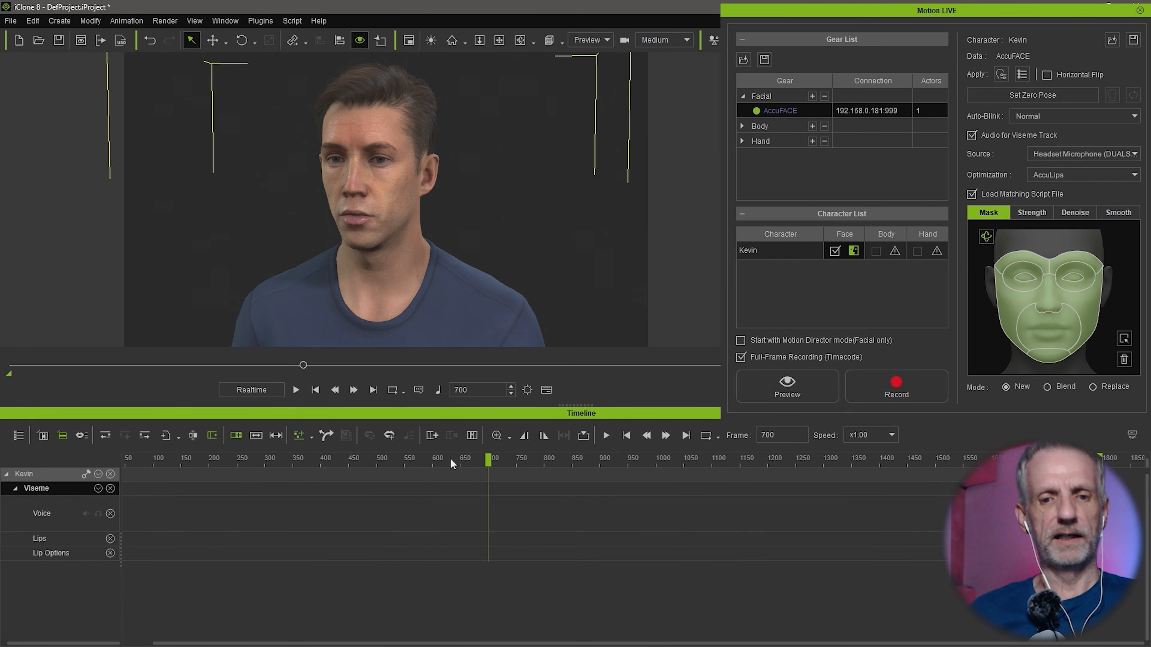
pyautogui.moveTo(469, 459); pyautogui.dragTo(42, 464)
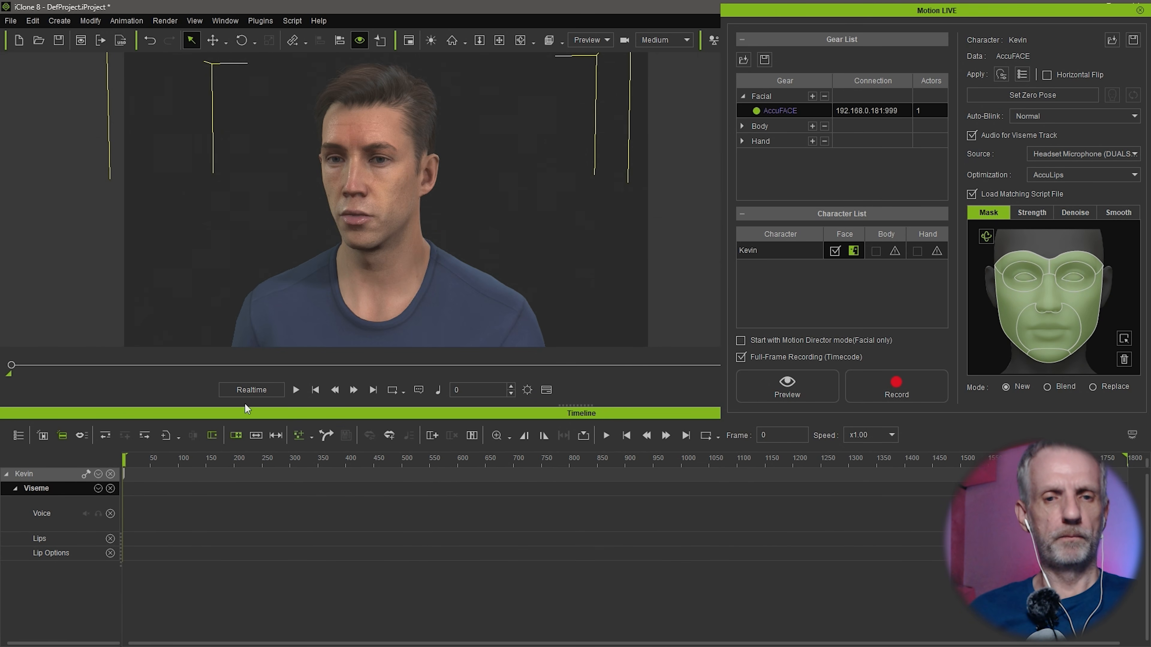
# Step: Run a brief Motion LIVE preview to check Kevin's face and head tracking, and stop it
pyautogui.click(805, 384)
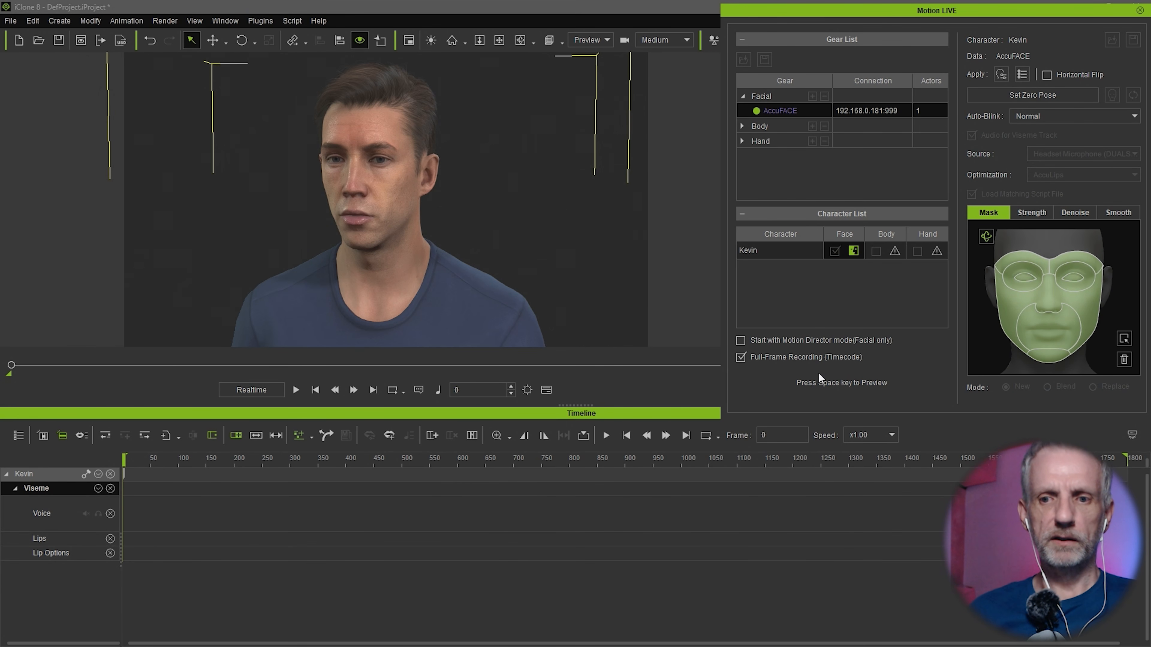
pyautogui.press('space')
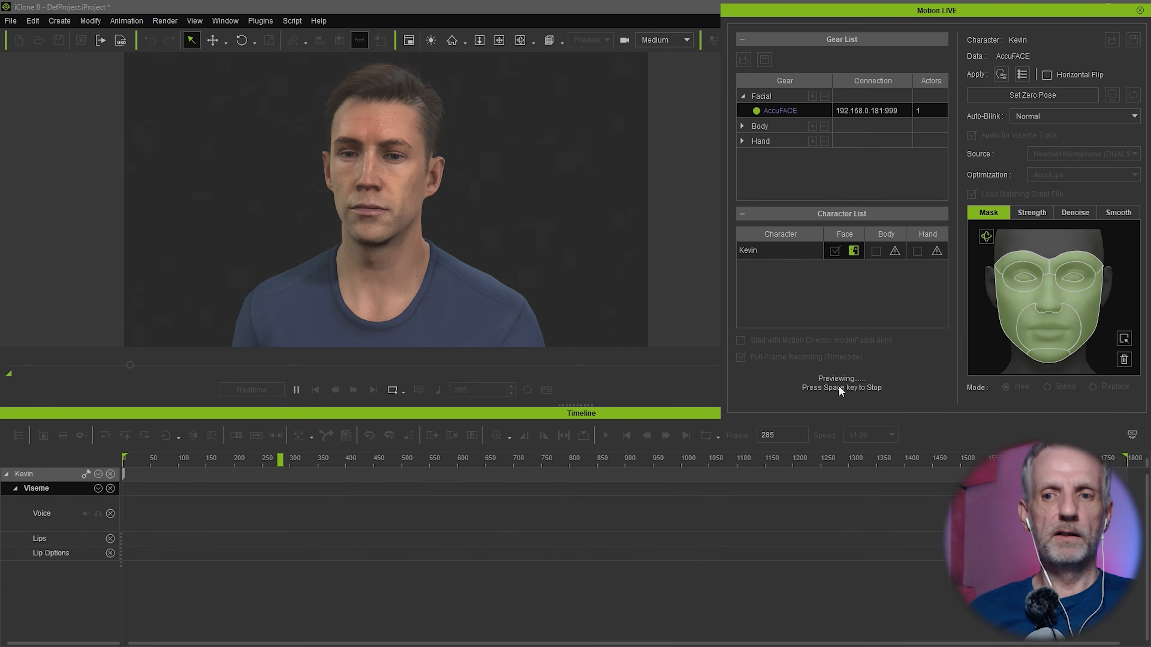
pyautogui.press('space')
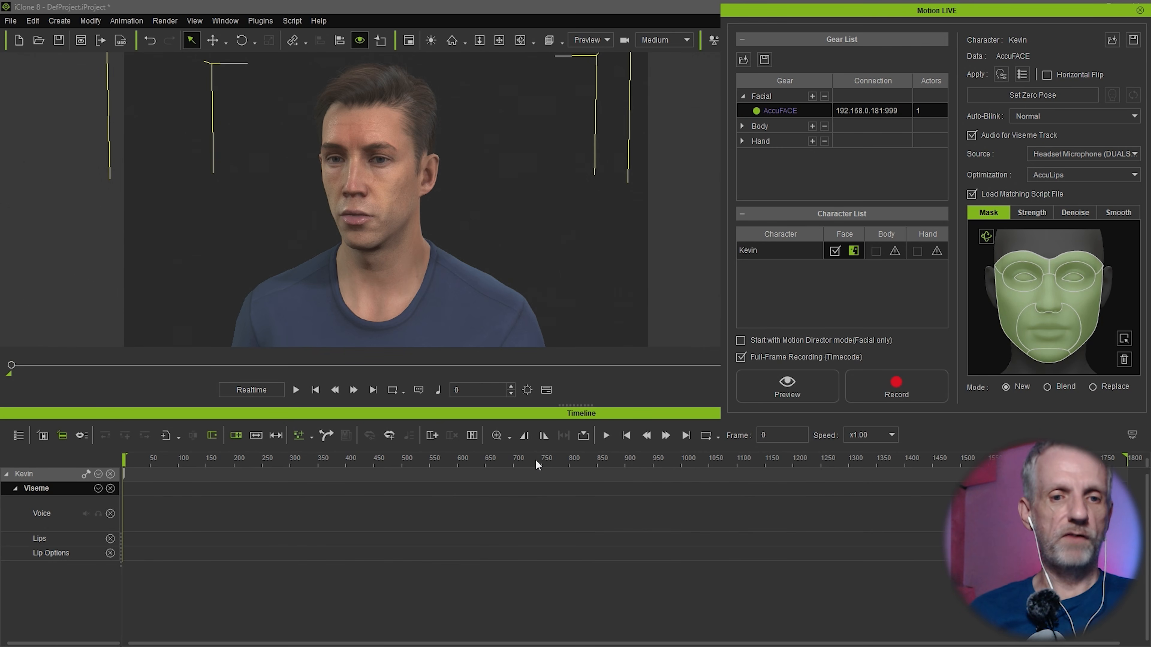
# Step: Record a new facial performance with audio for Kevin from frame 0, accepting the trial notice, and stop the take
pyautogui.click(904, 387)
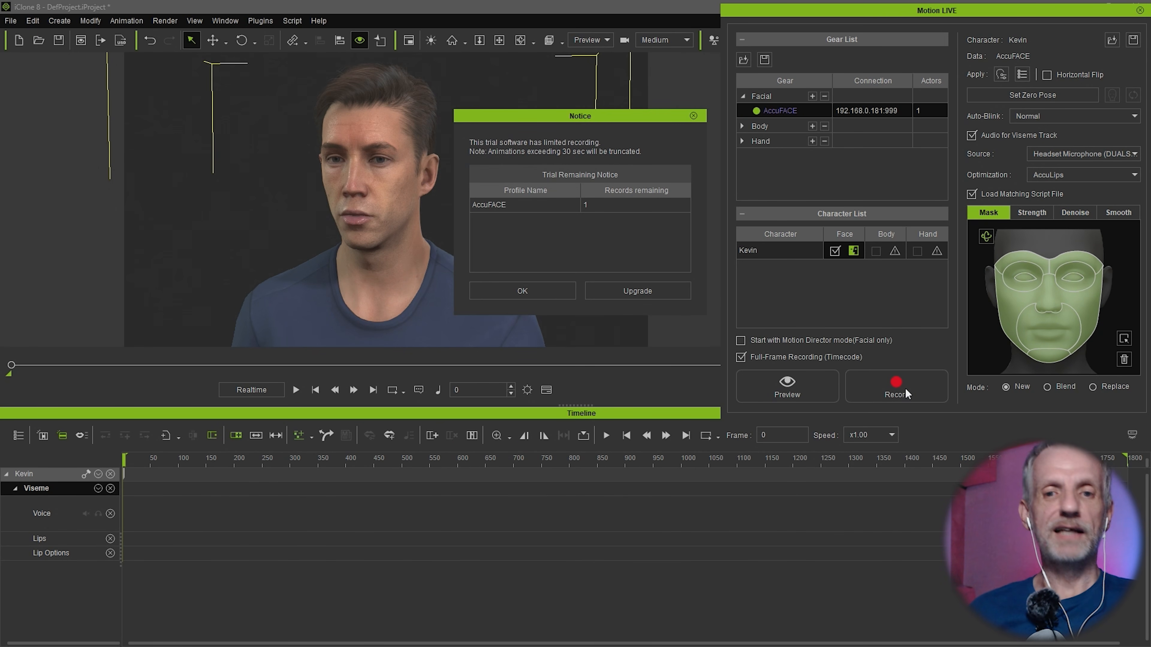
pyautogui.click(547, 295)
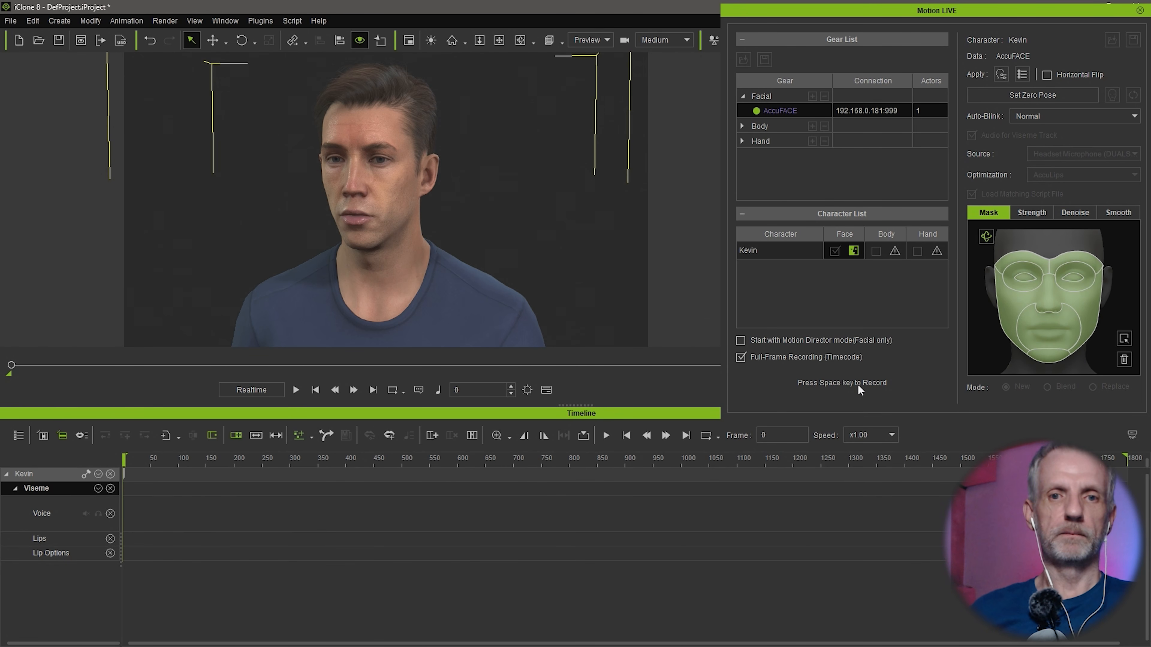
pyautogui.press('space')
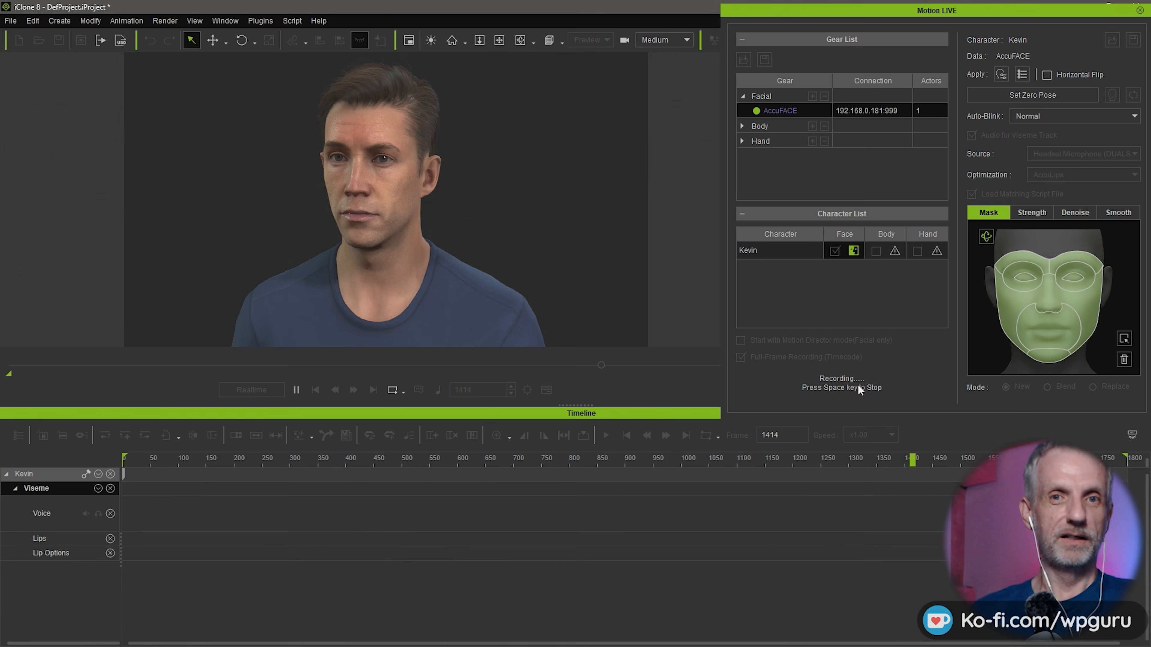
pyautogui.press('space')
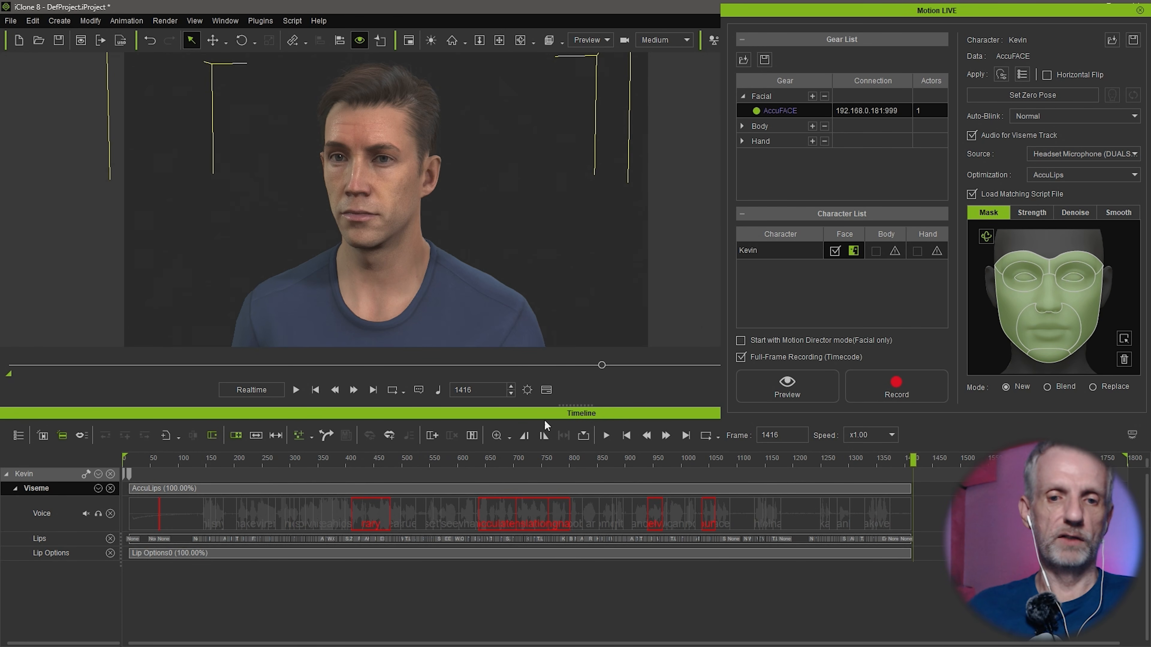
# Step: Open the new voice clip's AccuLips transcript and correct "translationed" to "translation"
pyautogui.rightClick(488, 513)
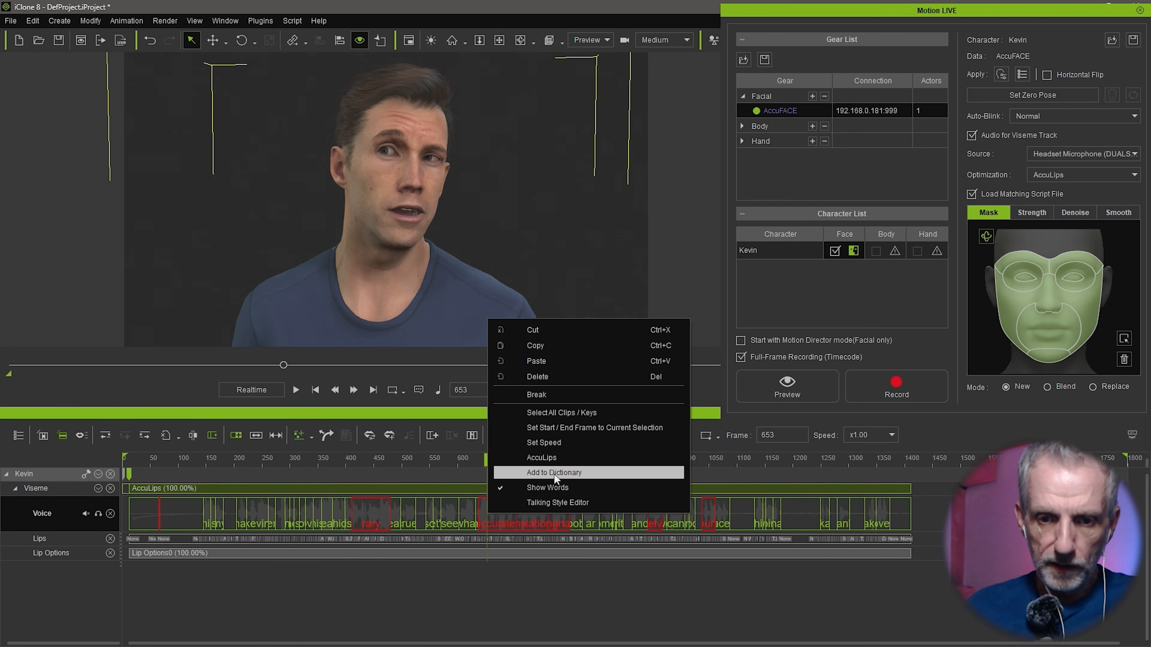
pyautogui.click(573, 464)
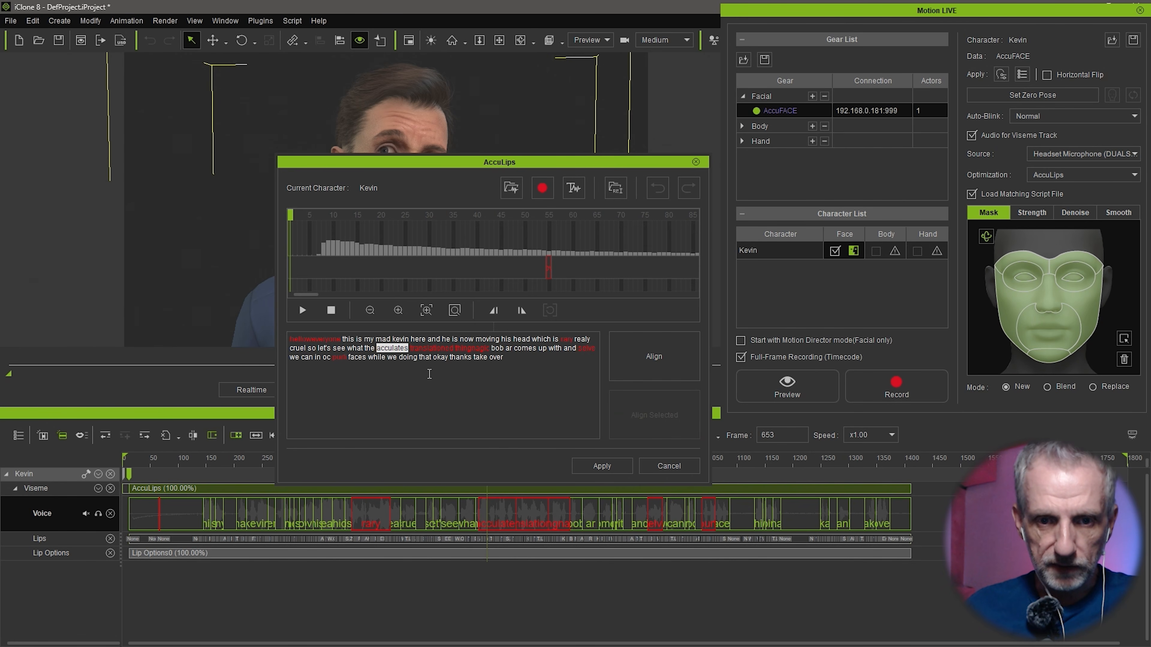
pyautogui.doubleClick(436, 348)
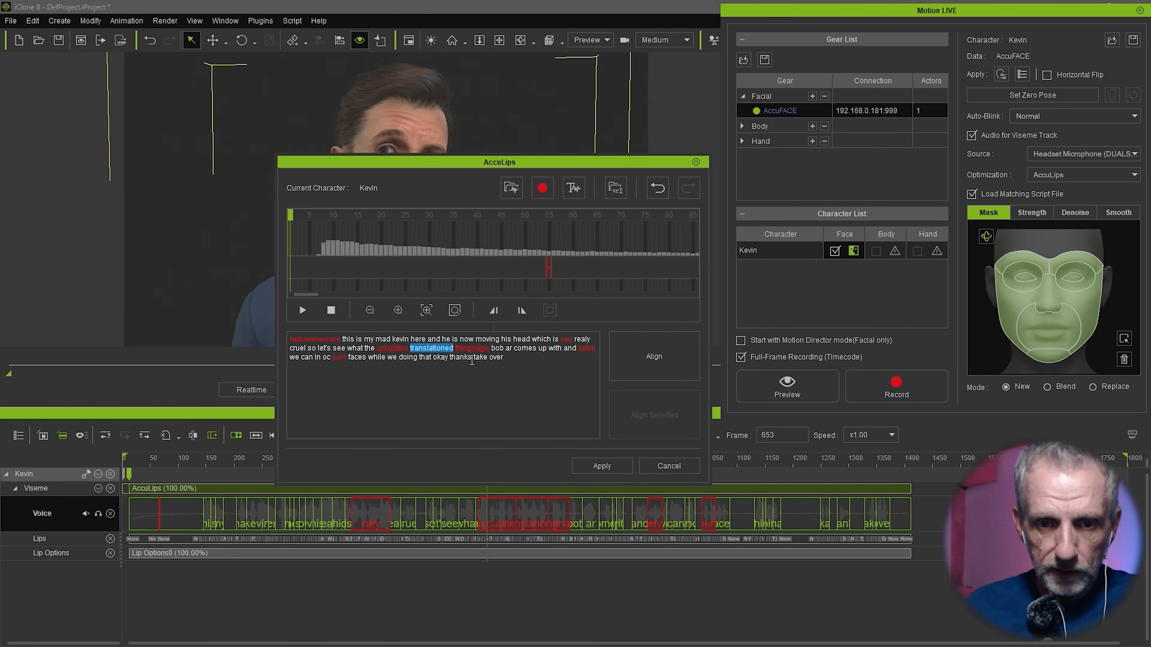
pyautogui.press('Right')
pyautogui.press('BackSpace')
pyautogui.press('BackSpace')
pyautogui.press('BackSpace')
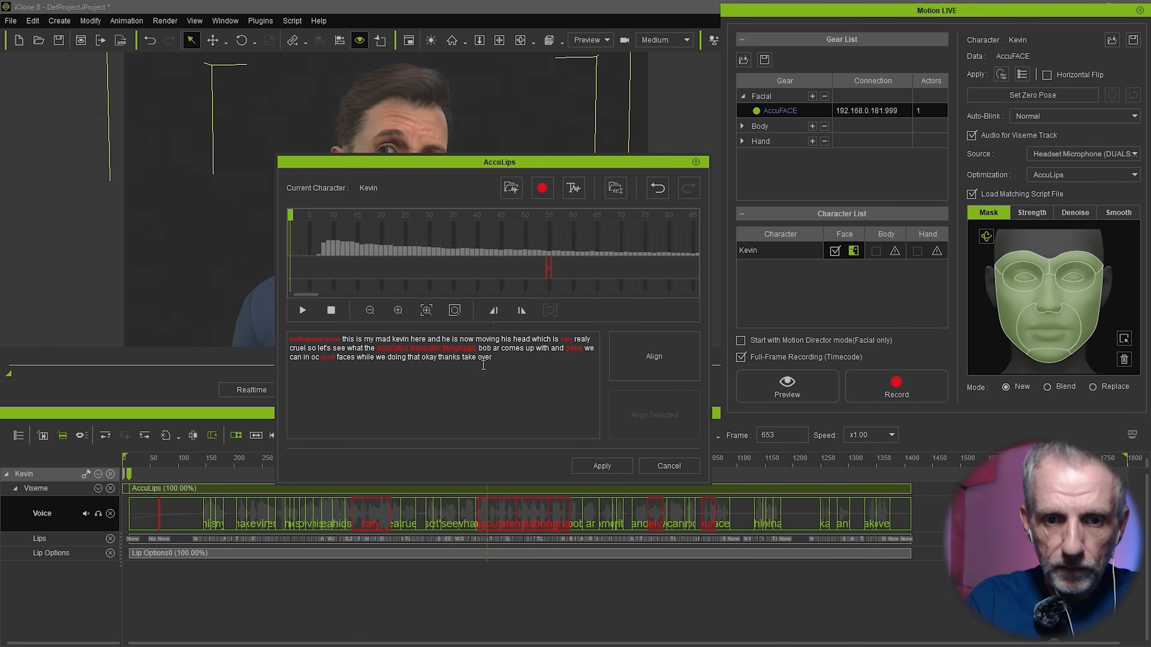
pyautogui.press('BackSpace')
pyautogui.press('BackSpace')
pyautogui.press('BackSpace')
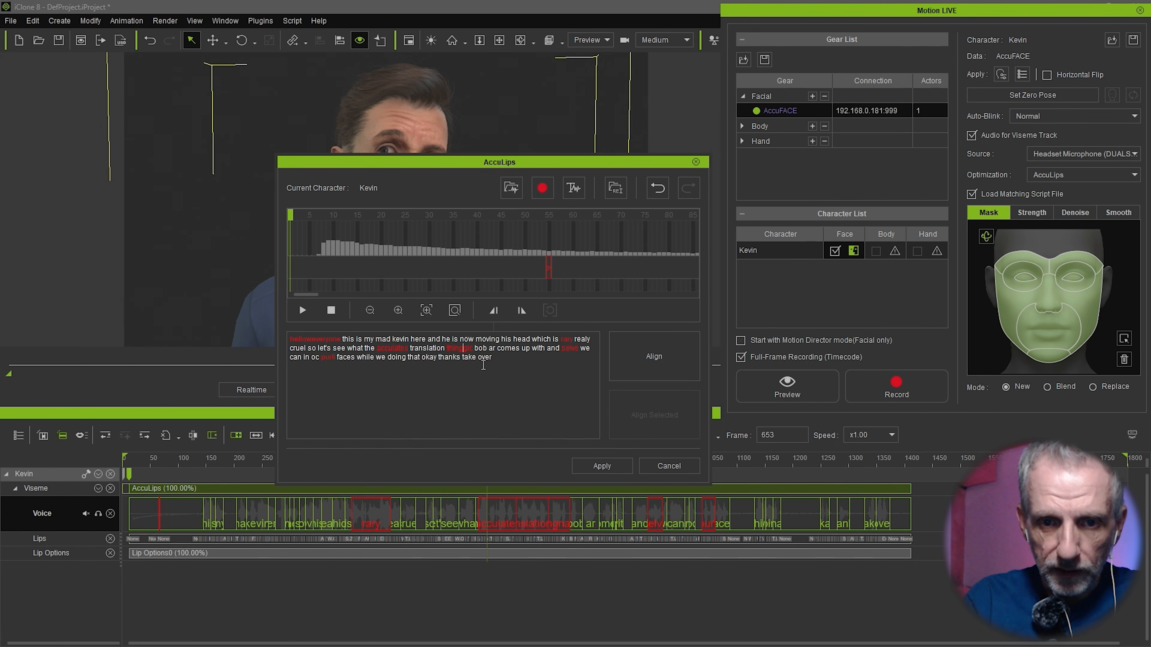
# Step: Fix the misrecognised word after "translation", separate the opening words into "hello everyone" and apply the transcript
pyautogui.write('ng')
pyautogui.hotkey('shift', 'Right')
pyautogui.hotkey('shift', 'Right')
pyautogui.hotkey('shift', 'Right')
pyautogui.press('BackSpace')
pyautogui.press('BackSpace')
pyautogui.press('BackSpace')
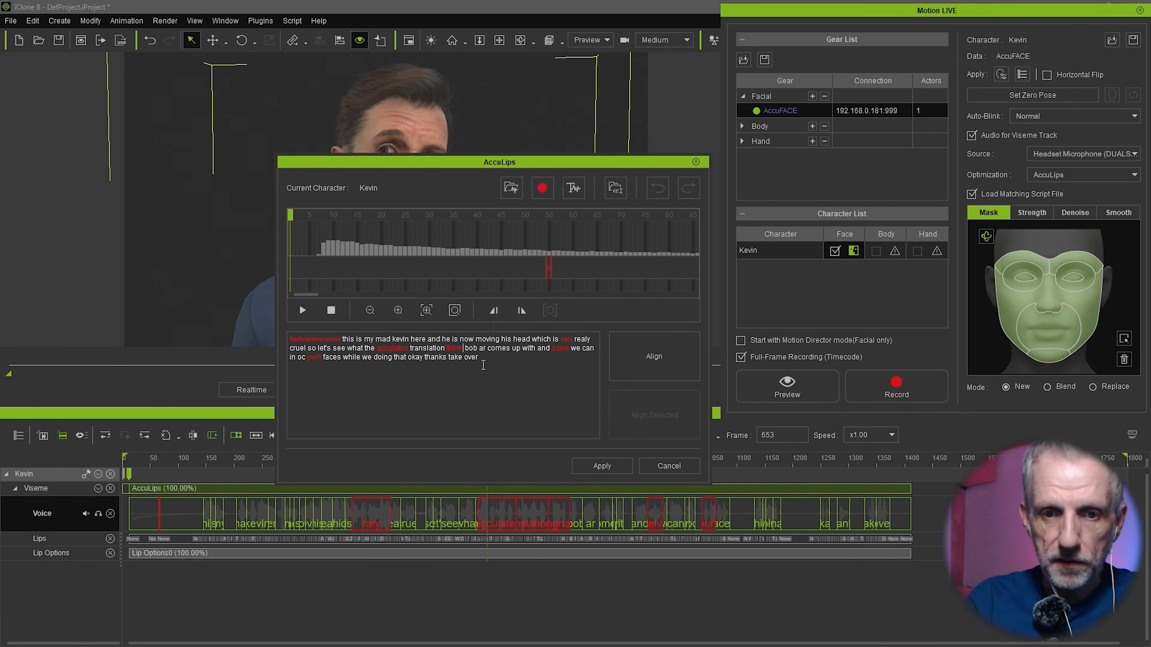
pyautogui.write('gs')
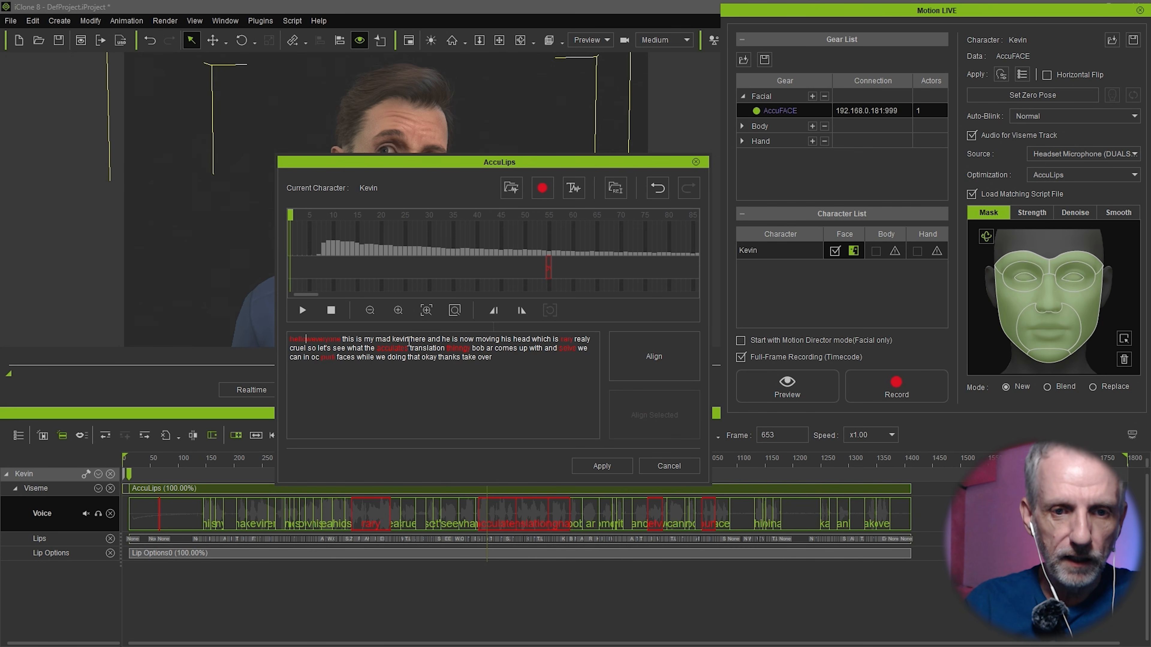
pyautogui.hotkey('ctrl', 'z')
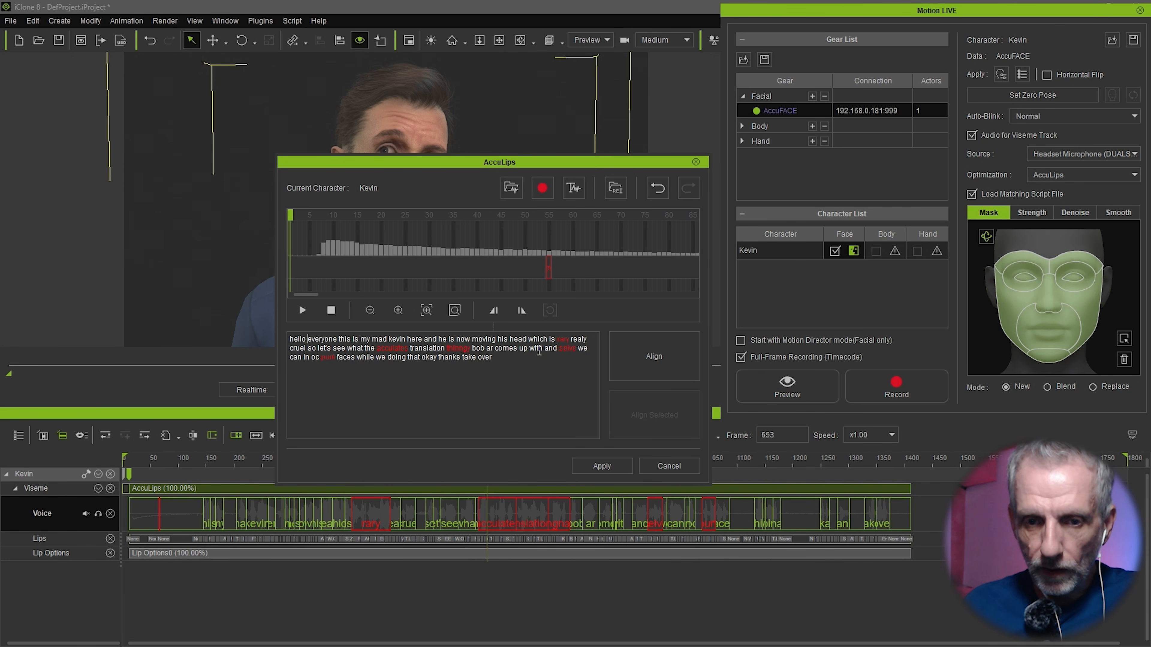
pyautogui.click(595, 466)
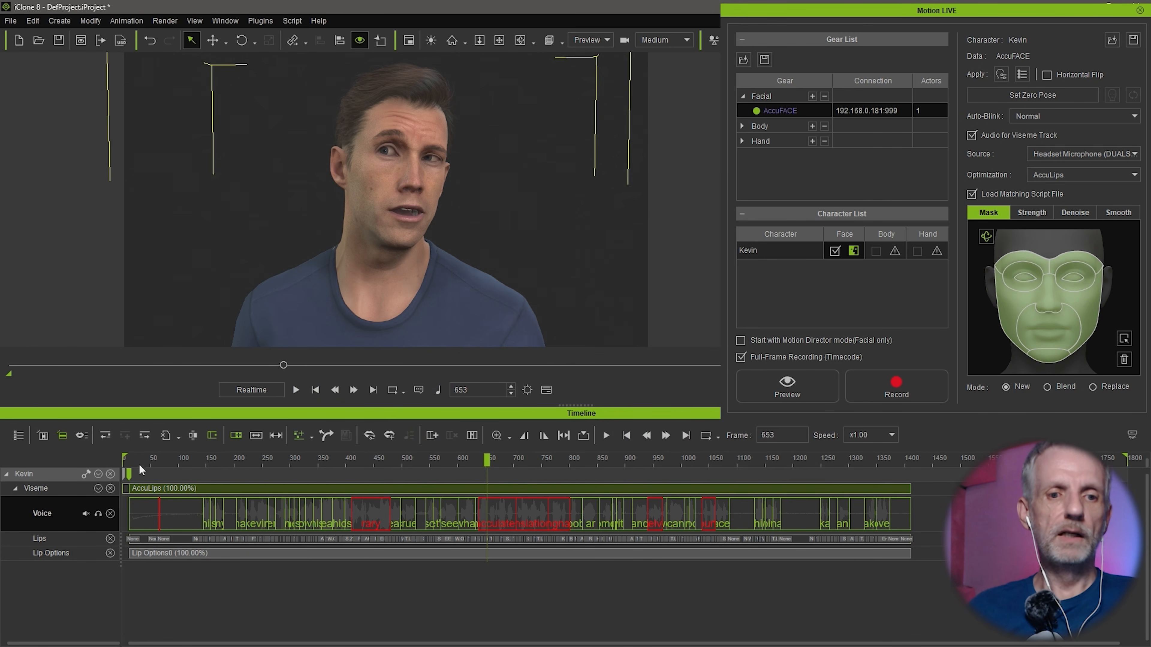
# Step: Hide the timeline and play Kevin's recorded performance from the first frame in the enlarged viewport
pyautogui.press('F3')
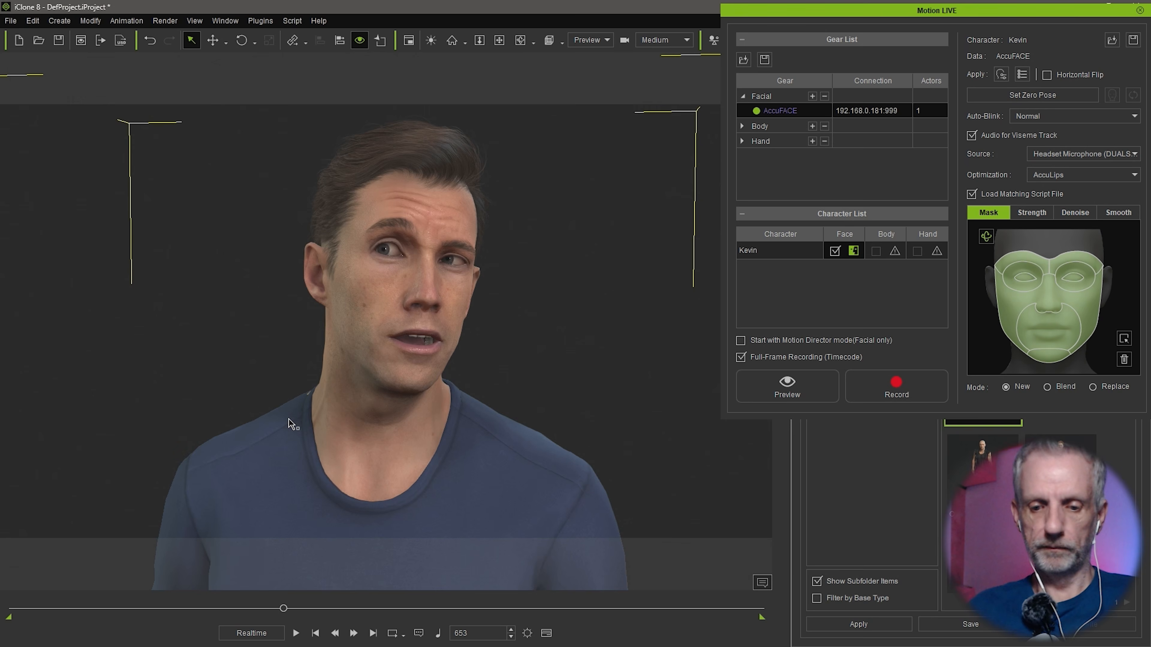
pyautogui.press('space')
pyautogui.press('space')
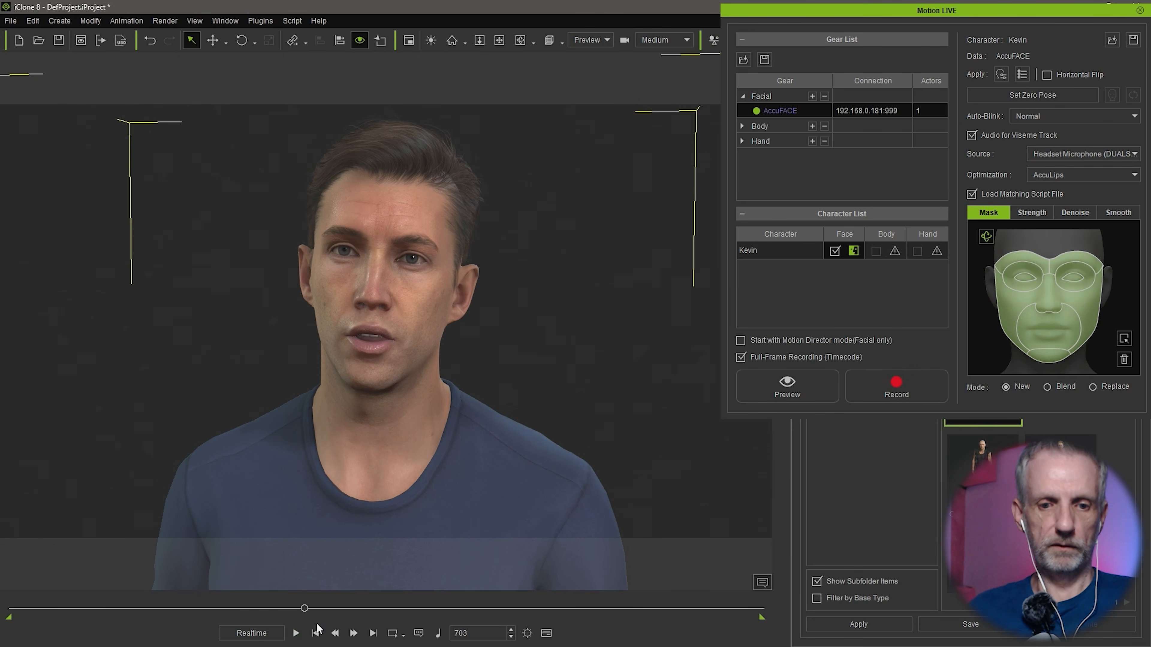
pyautogui.click(317, 633)
pyautogui.press('space')
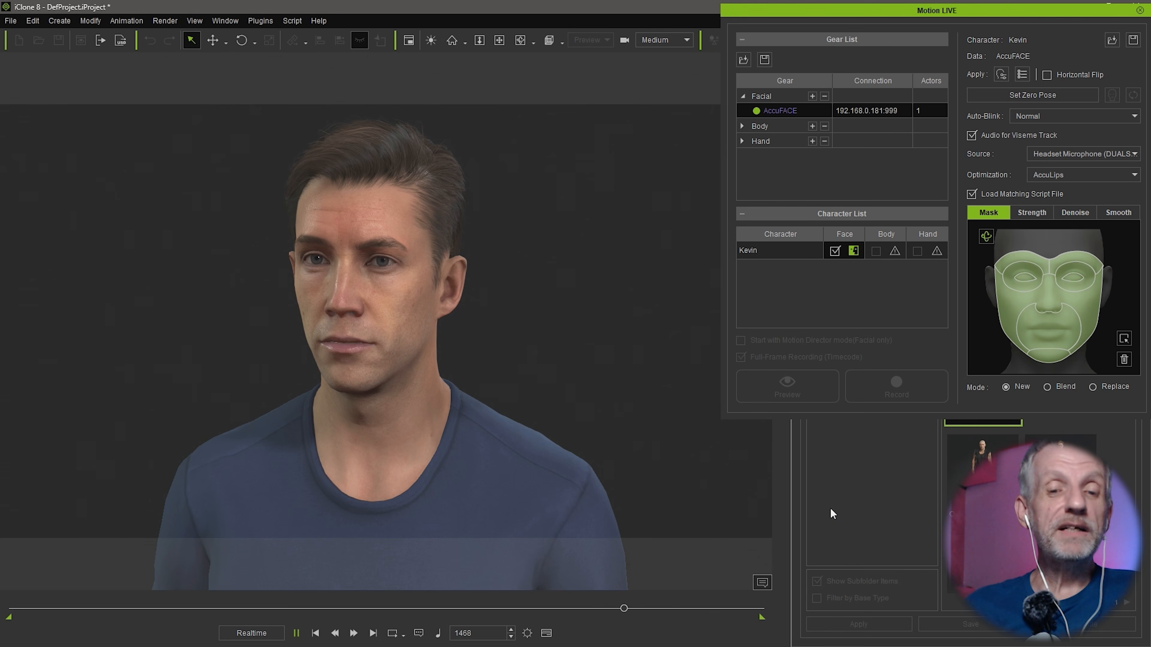
# Step: Stop playback, bring back the timeline and start the playback range at frame 32
pyautogui.press('space')
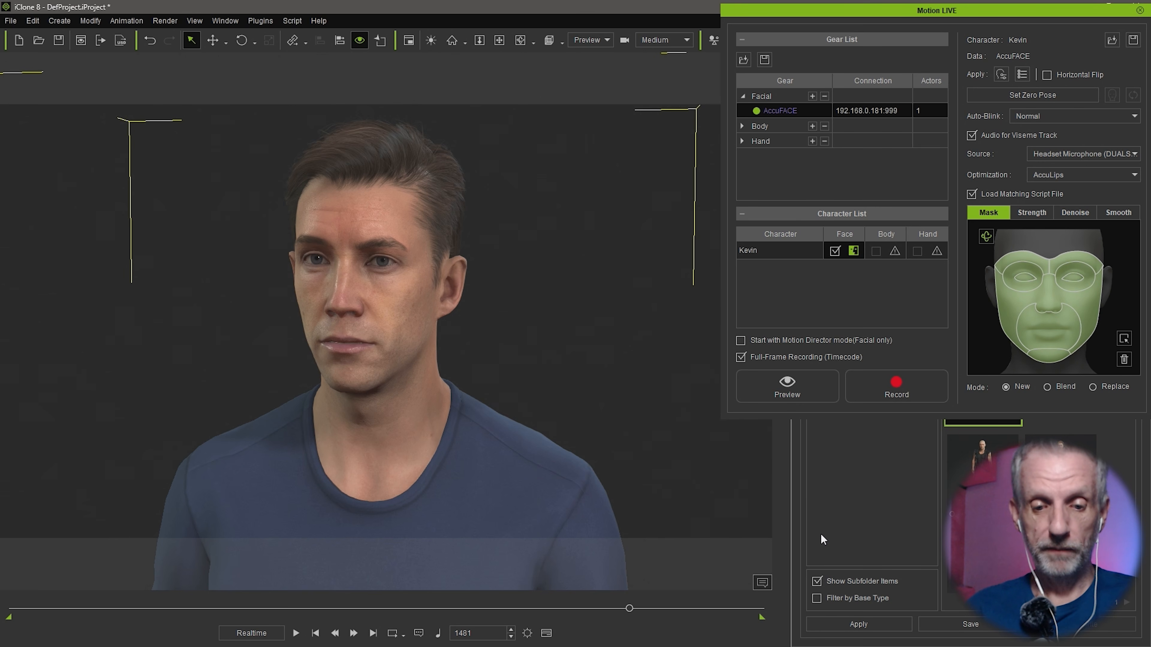
pyautogui.press('F3')
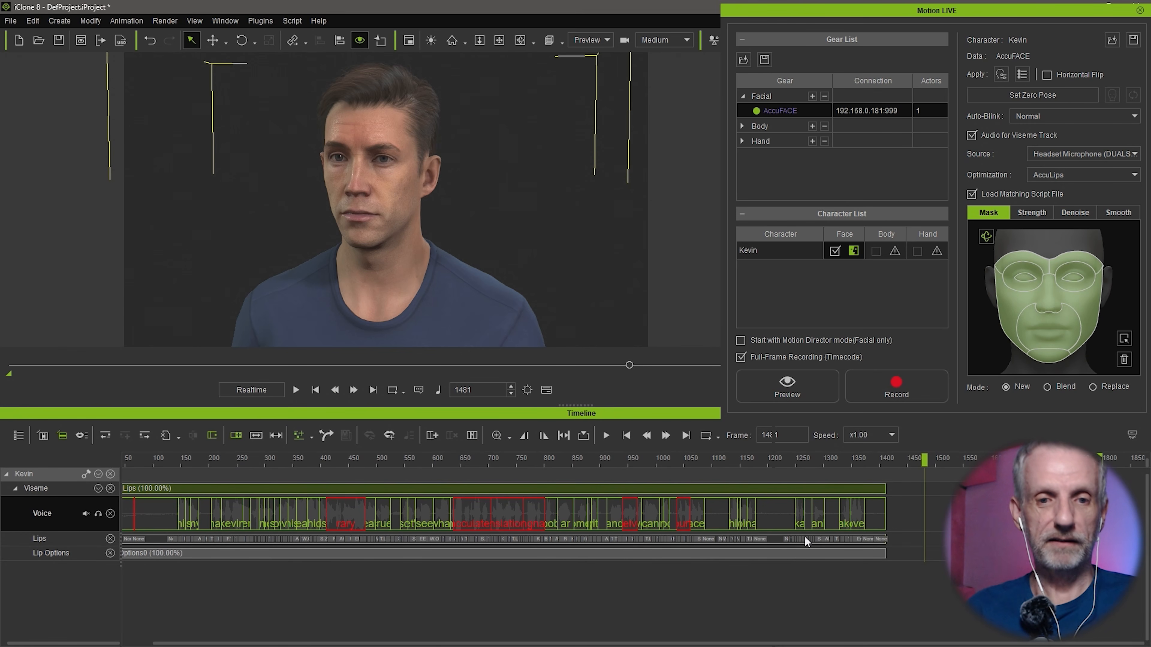
pyautogui.moveTo(903, 456); pyautogui.dragTo(141, 472)
pyautogui.press('i')
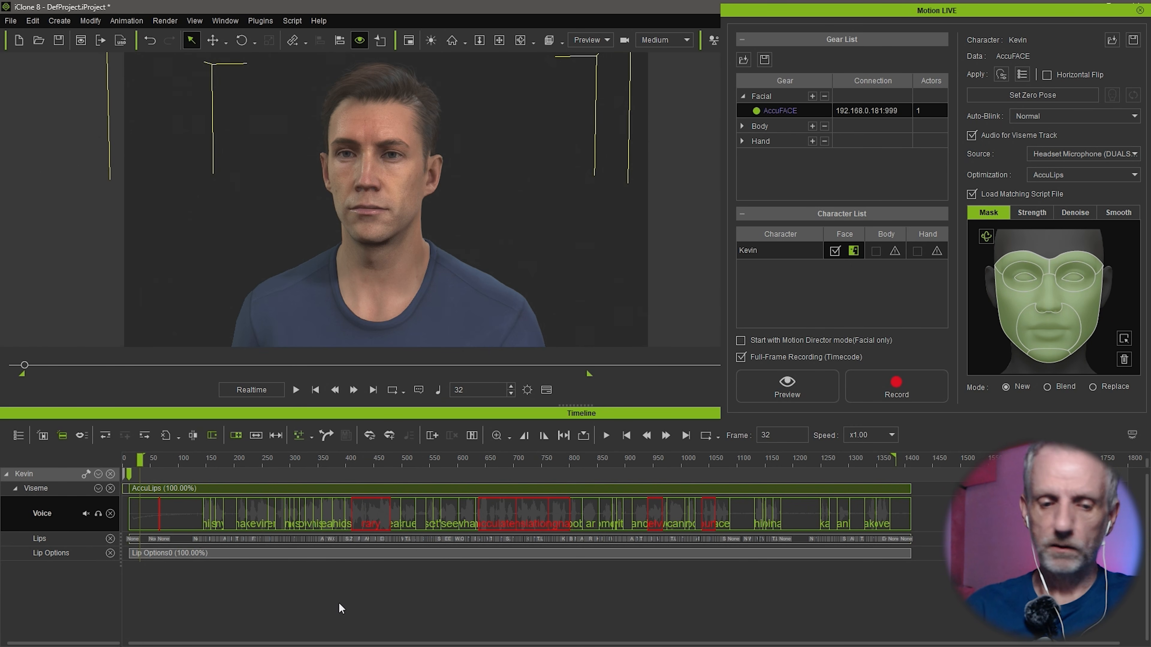
# Step: Play Kevin's performance within the shortened range, then inspect the words on the voice track in the timeline
pyautogui.press('space')
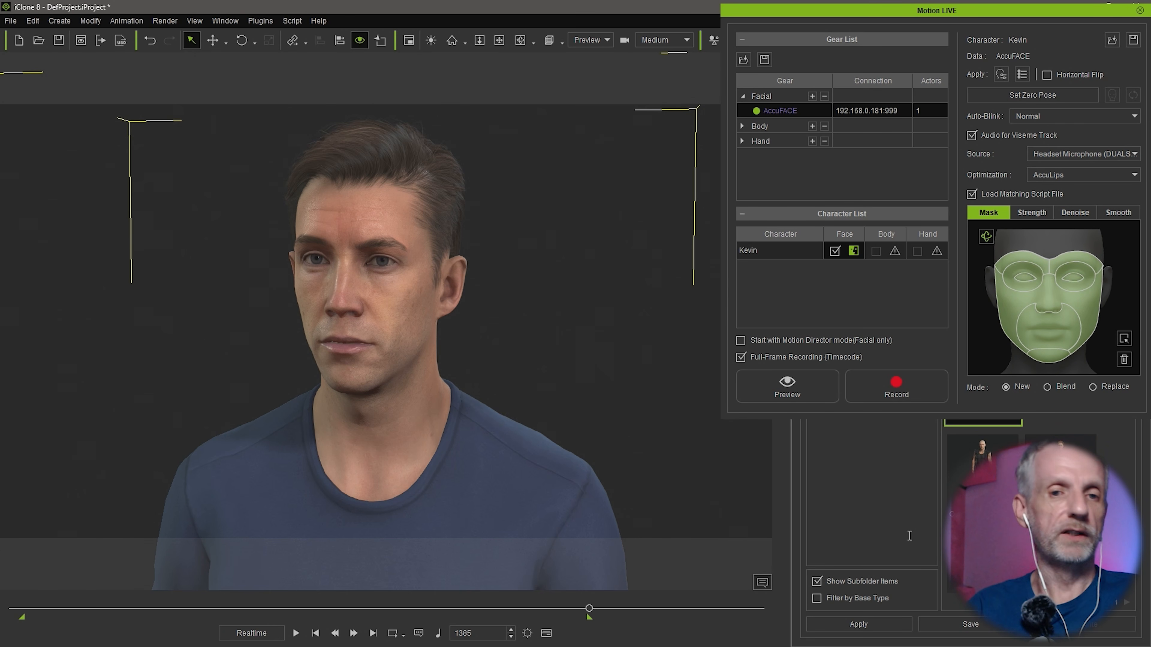
pyautogui.press('F3')
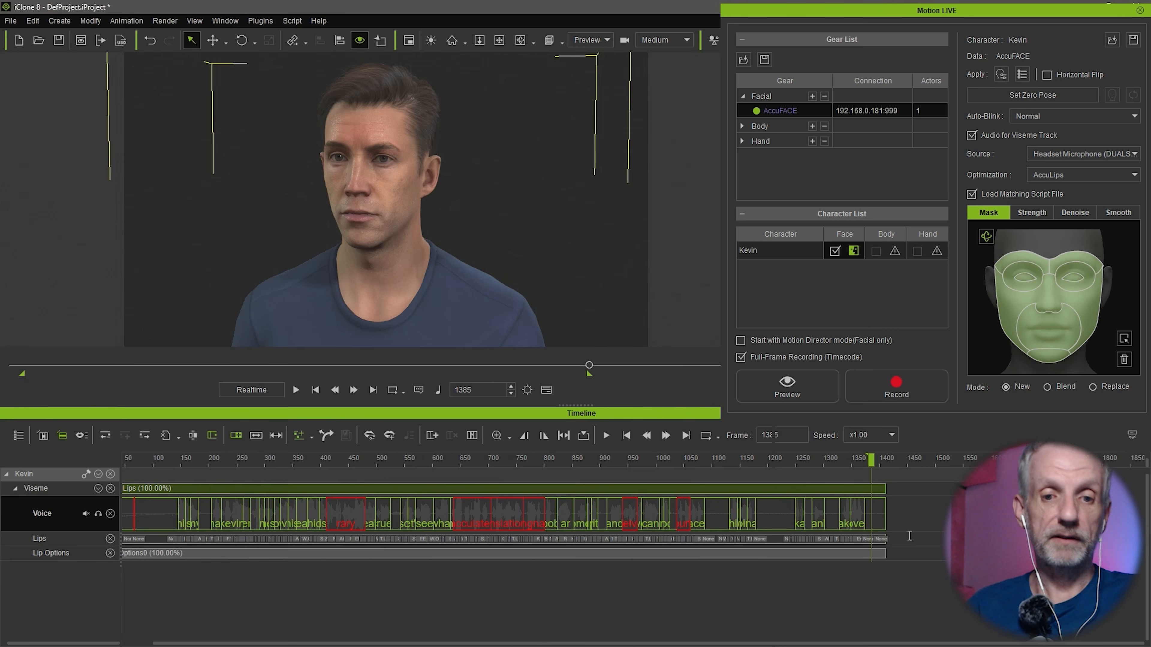
pyautogui.scroll(6, 242, 502)
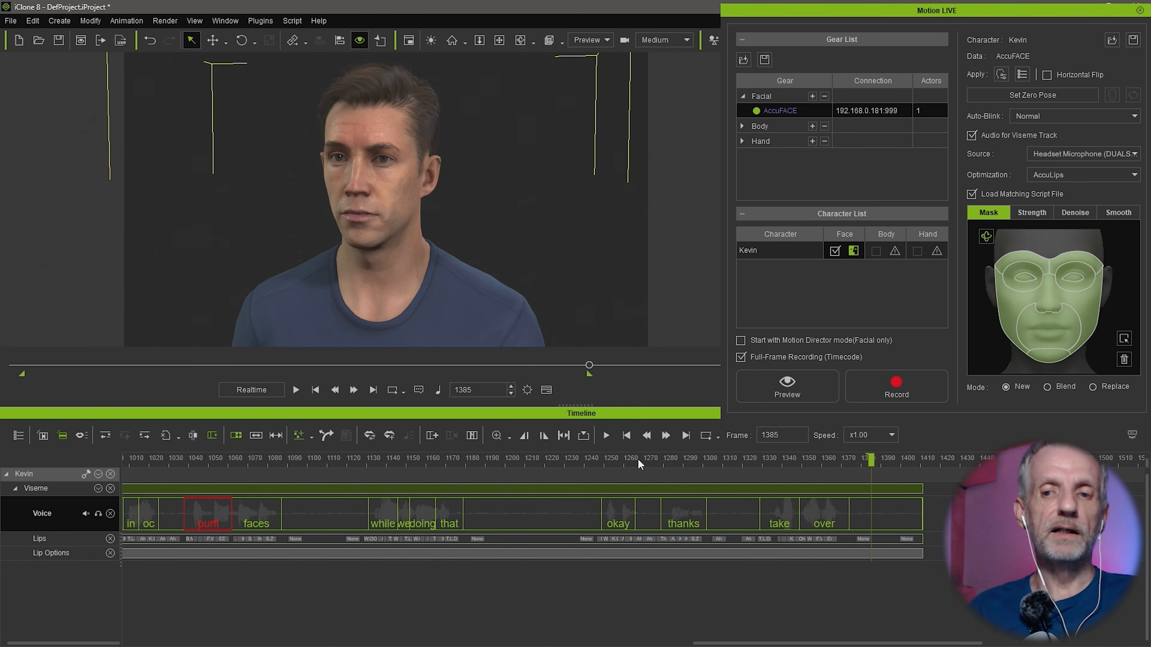
pyautogui.scroll(-6, 638, 459)
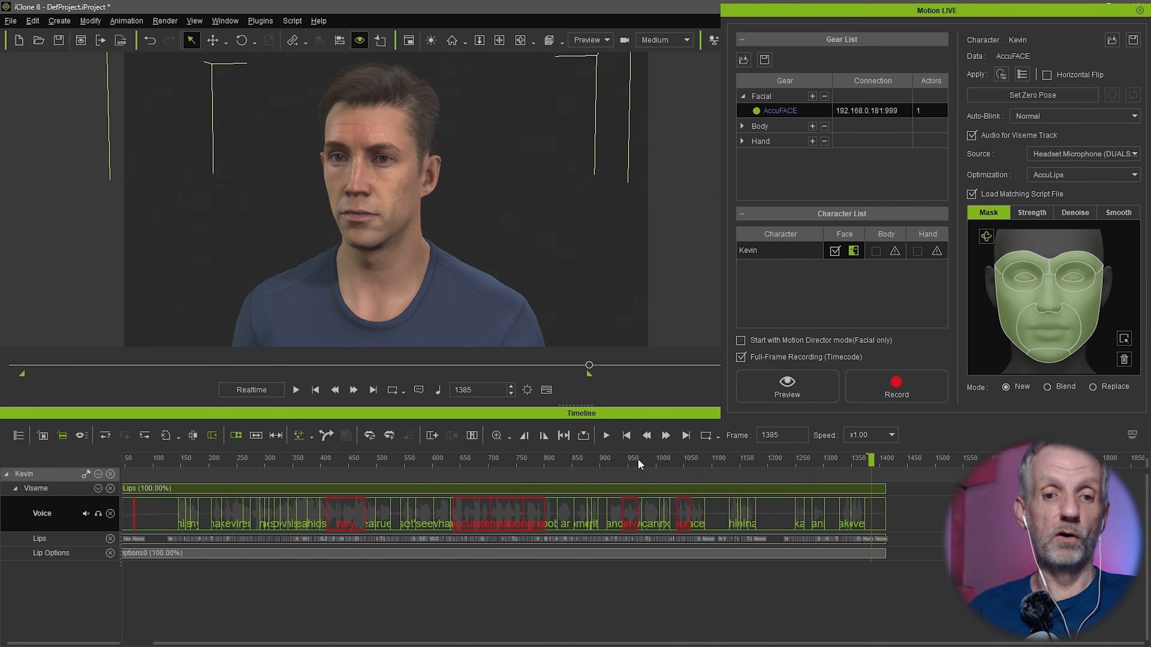
pyautogui.press('alt')
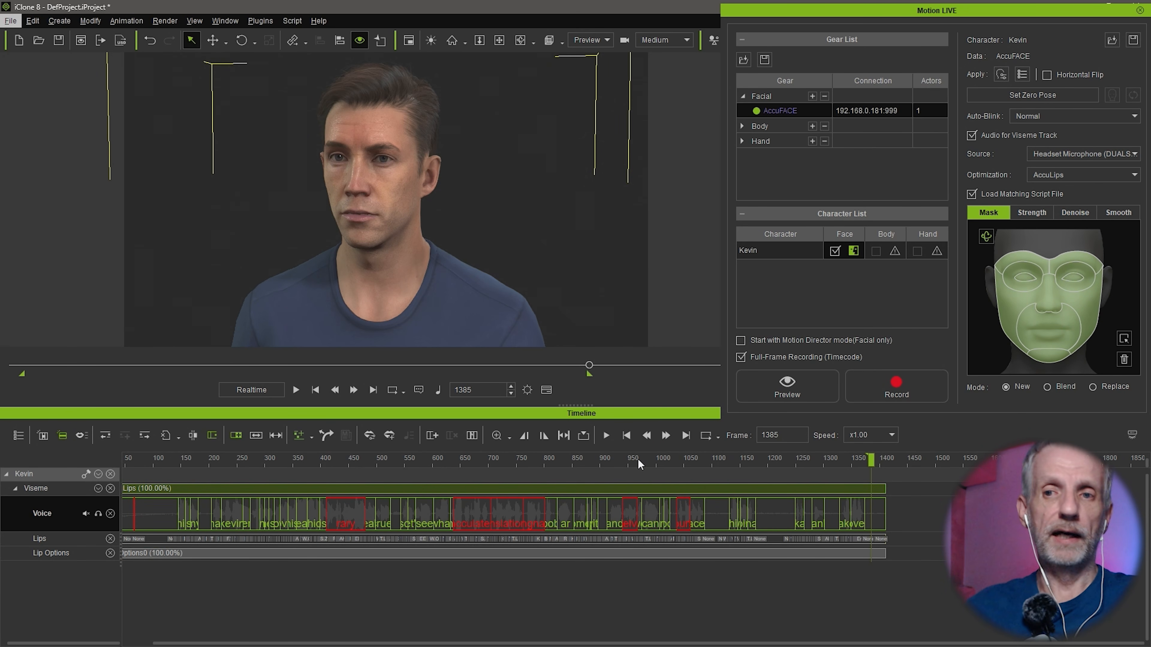
# Step: Clear the iClone and AccuFACE windows from the desktop and start the Epic Games Launcher
pyautogui.click(1138, 12)
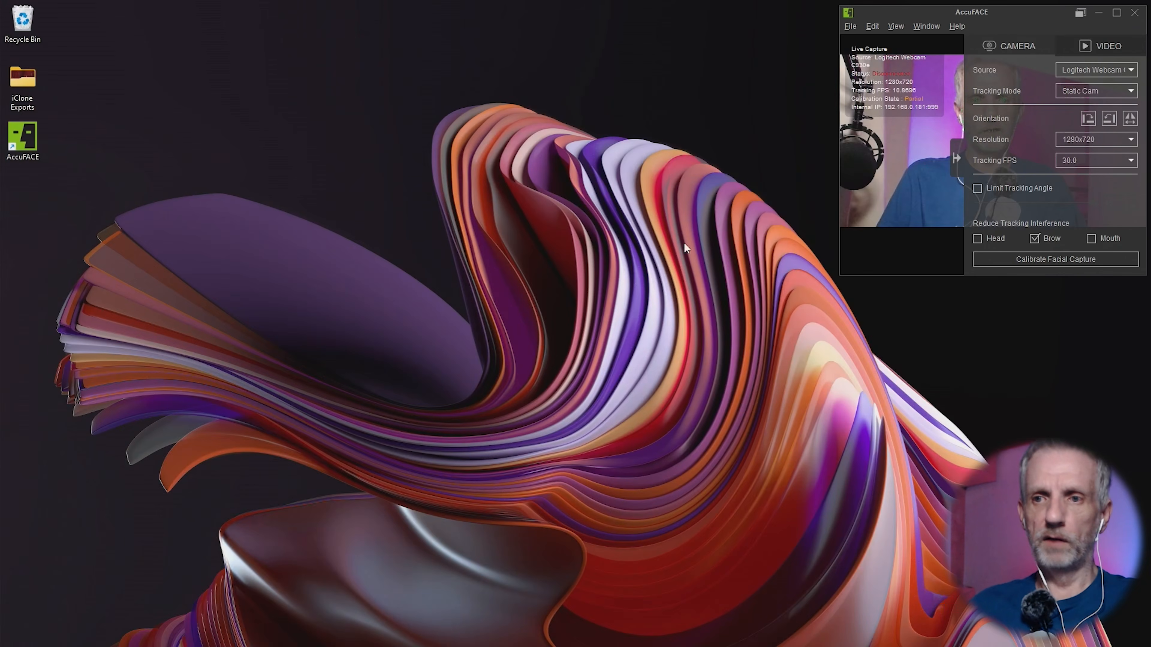
pyautogui.click(1134, 13)
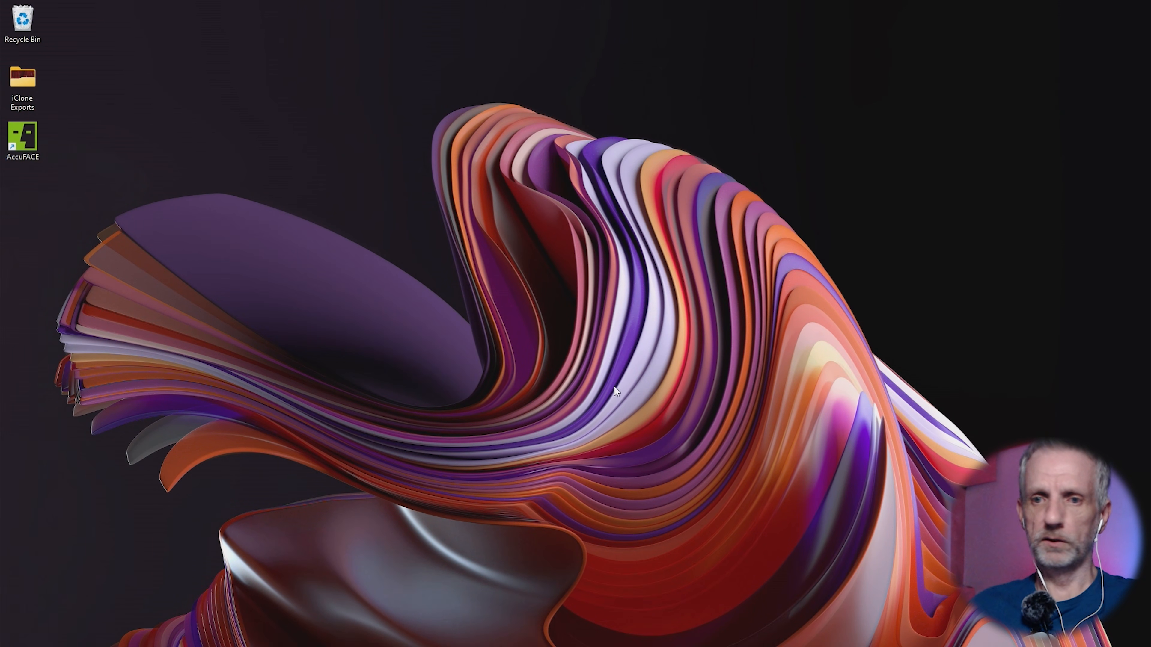
pyautogui.click(20, 634)
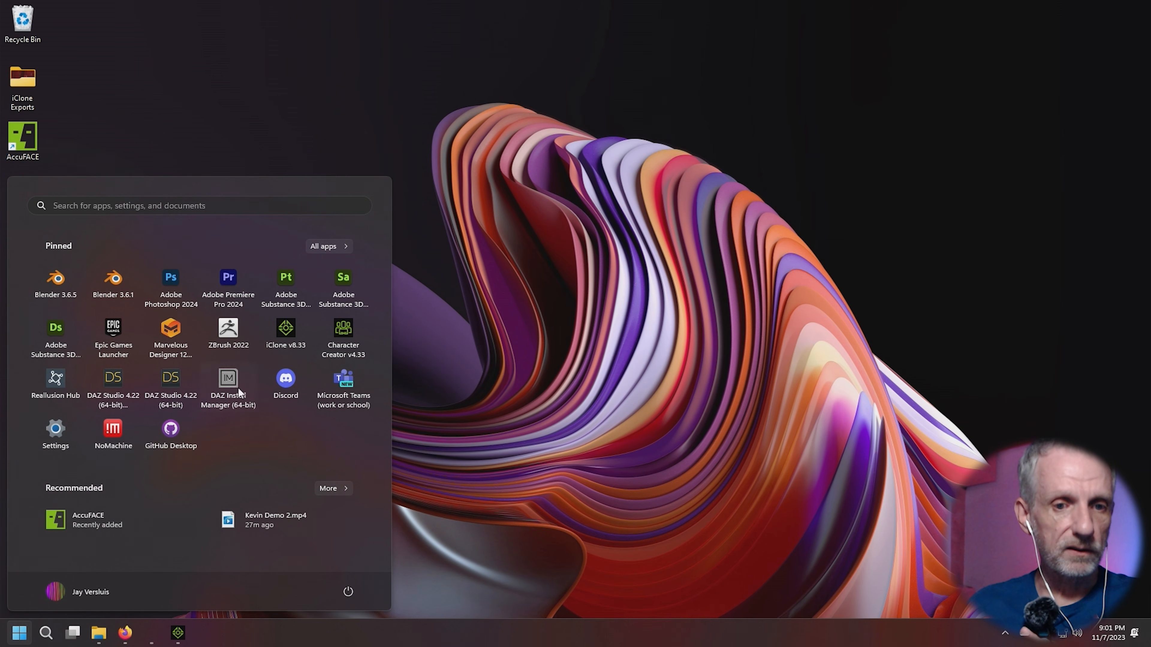
pyautogui.click(133, 343)
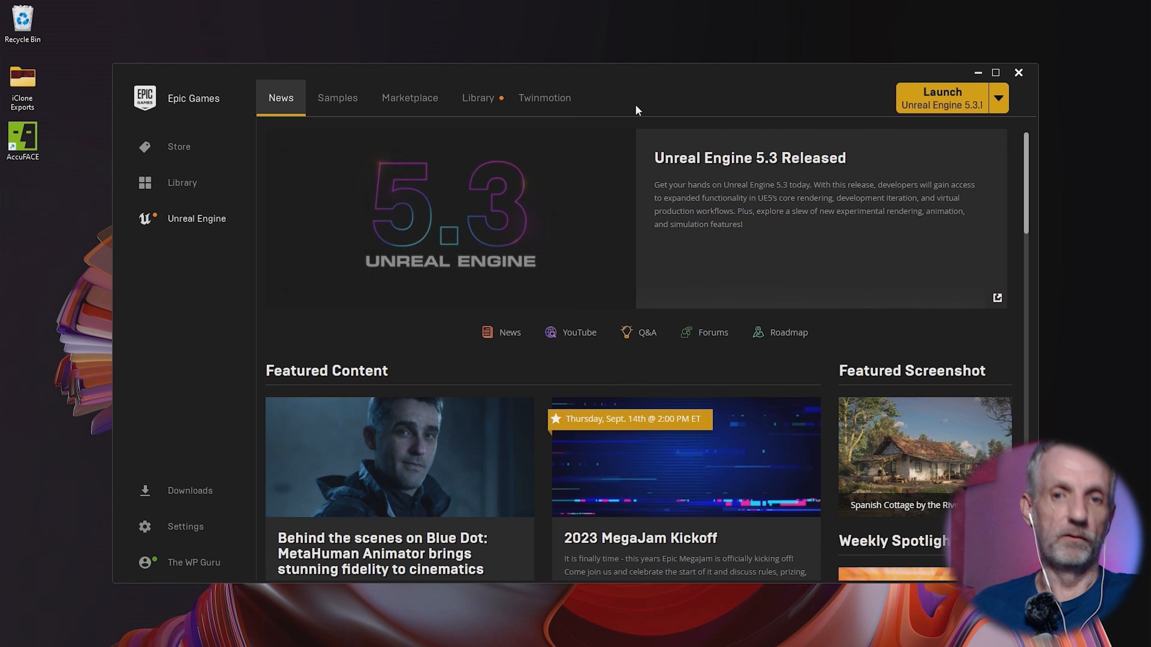
# Step: Enlarge the launcher window and open the TriangleDiner project from the Unreal Engine library
pyautogui.click(498, 109)
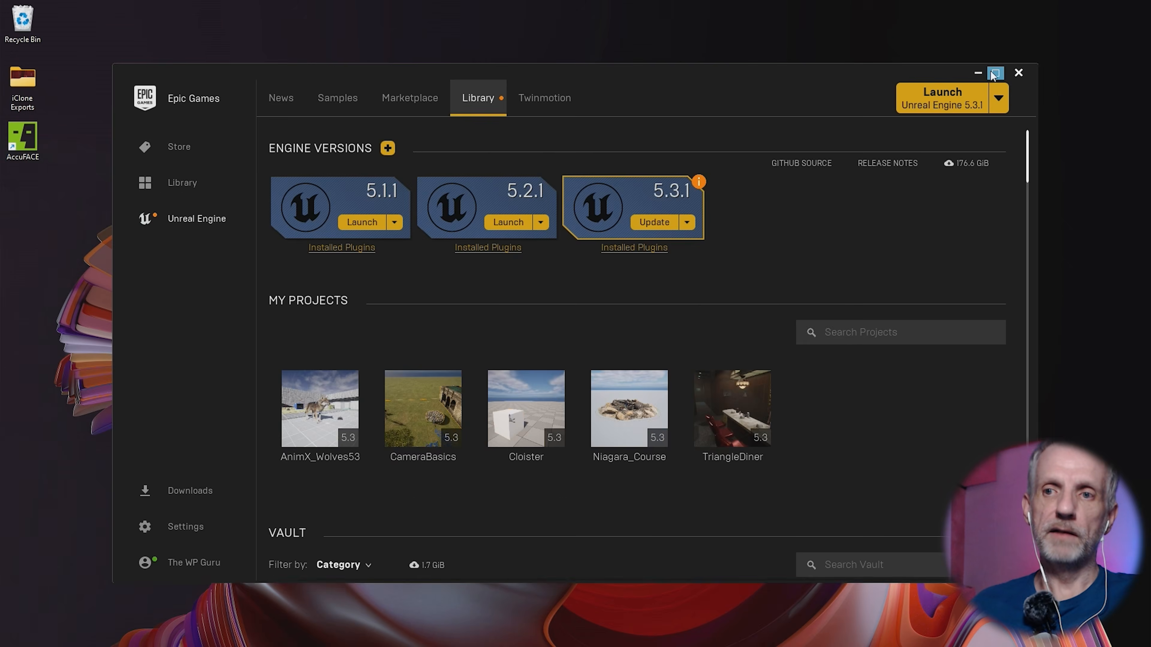
pyautogui.click(997, 71)
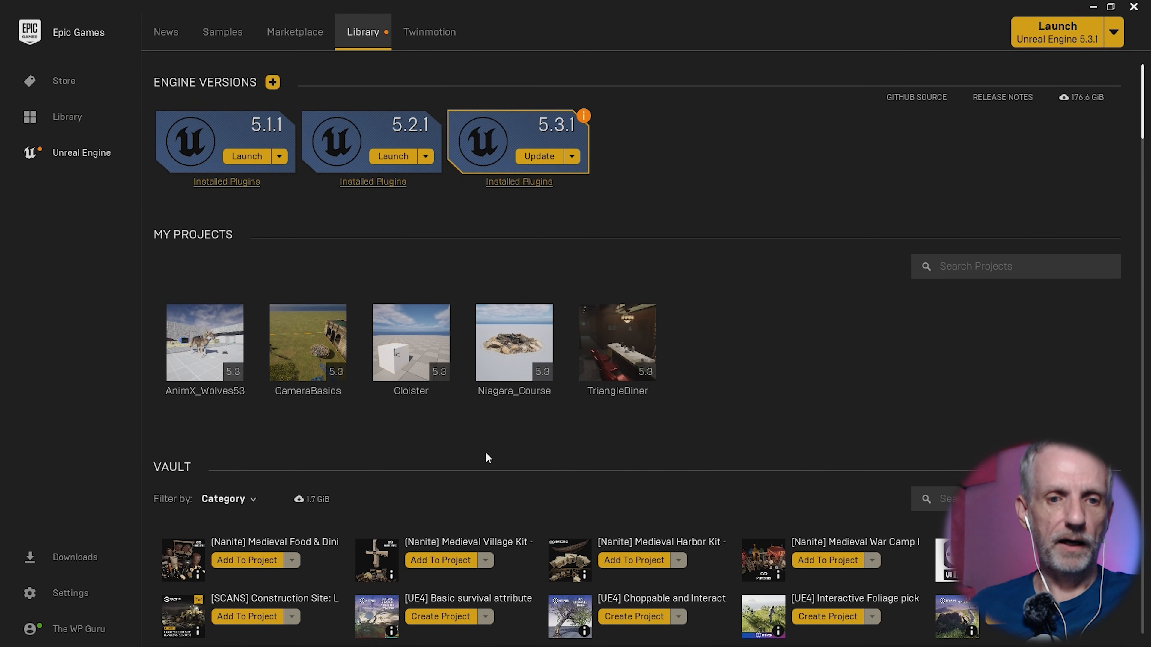
pyautogui.doubleClick(617, 344)
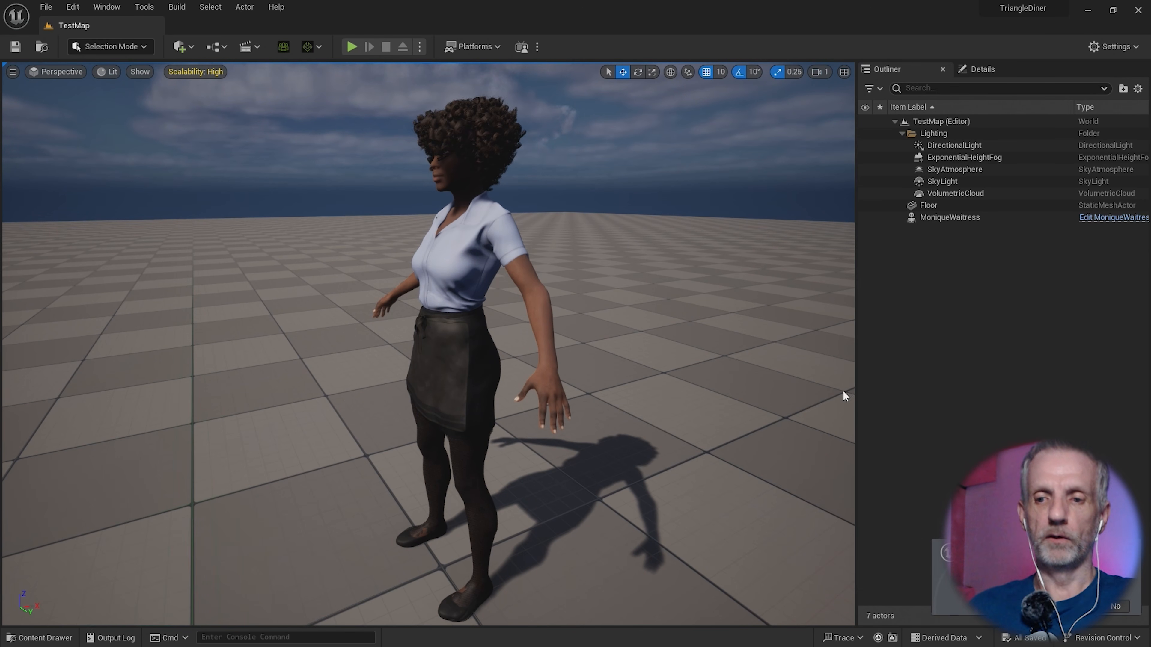
# Step: Select the MoniqueWaitress character in the test level and inspect her full figure from the front
pyautogui.click(455, 329)
pyautogui.keyDown('alt'); pyautogui.moveTo(454, 329); pyautogui.dragTo(496, 336); pyautogui.keyUp('alt')
pyautogui.press('f')
pyautogui.keyDown('alt'); pyautogui.moveTo(434, 315); pyautogui.dragTo(462, 314); pyautogui.keyUp('alt')
pyautogui.moveTo(436, 317); pyautogui.dragTo(437, 278, button='middle')
pyautogui.keyDown('alt'); pyautogui.moveTo(439, 325); pyautogui.dragTo(415, 330); pyautogui.keyUp('alt')
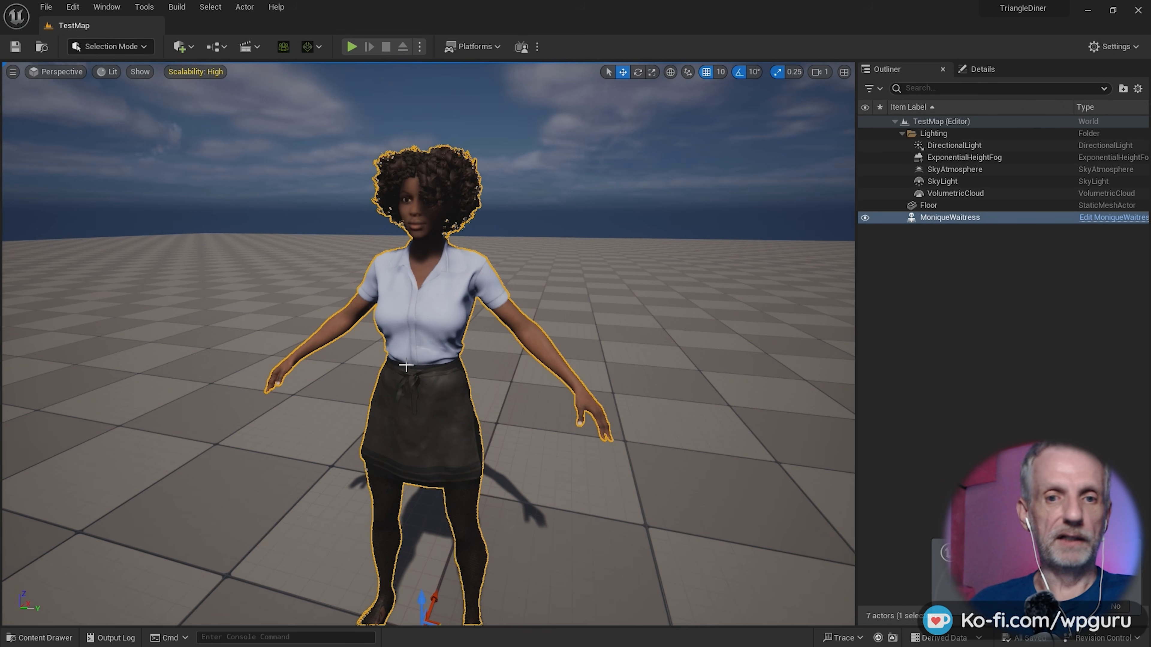
pyautogui.moveTo(415, 330); pyautogui.dragTo(463, 393, button='right')
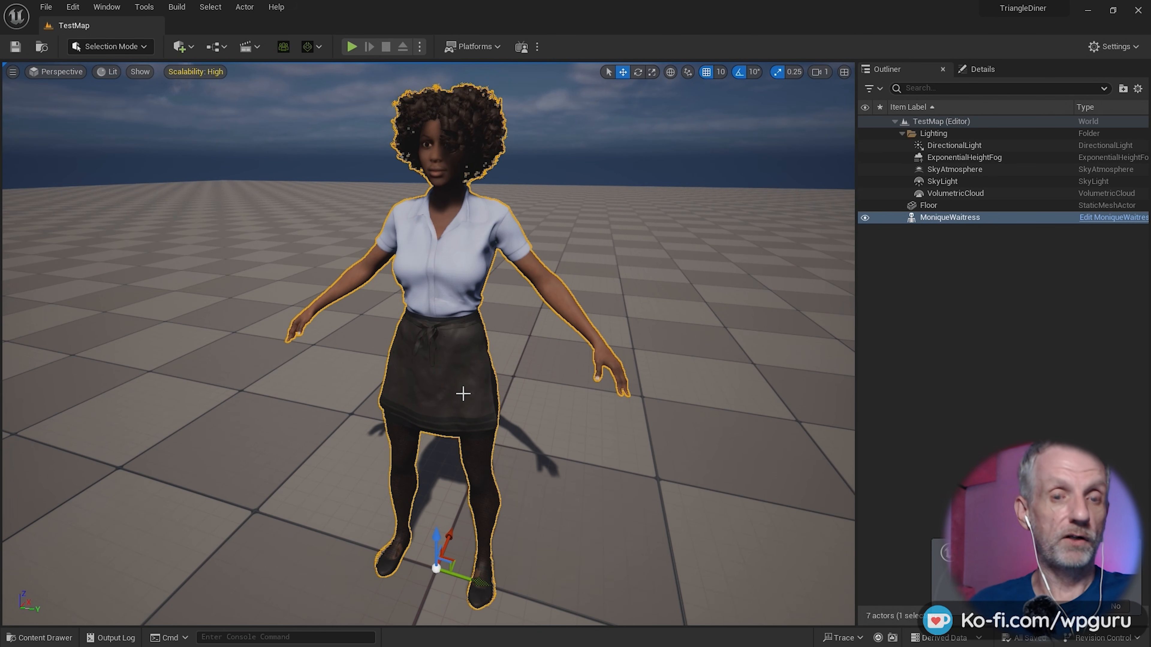
# Step: Open the DinerAnimation1 level from the project's Maps folder
pyautogui.hotkey('ctrl', 'space')
pyautogui.click(53, 525)
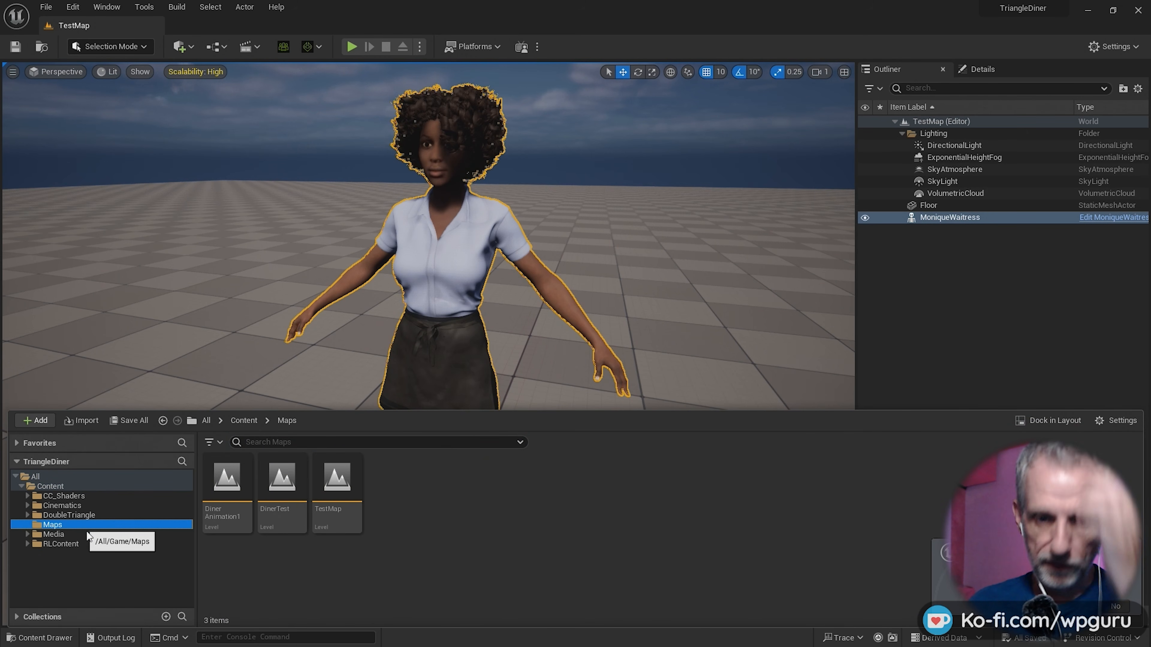
pyautogui.doubleClick(227, 492)
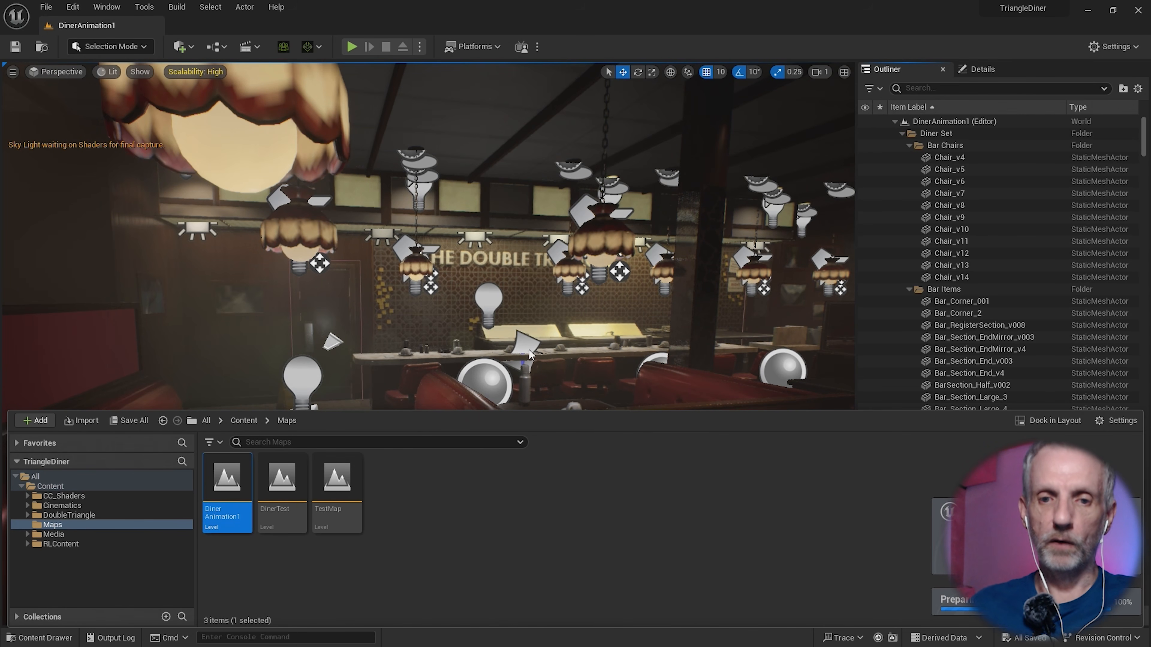
pyautogui.moveTo(552, 369); pyautogui.dragTo(632, 380, button='right')
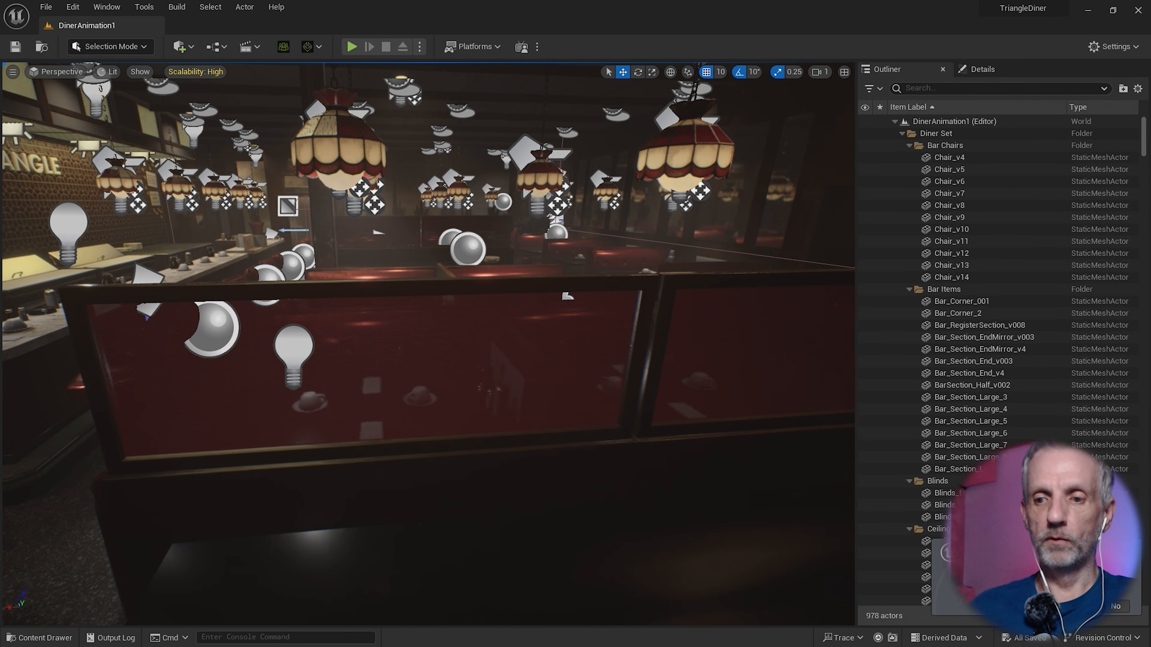
# Step: Reopen the SQ_Diner1 sequence, dock the Sequencer below a taller viewport and frame the two characters seated at the diner table
pyautogui.click(1085, 606)
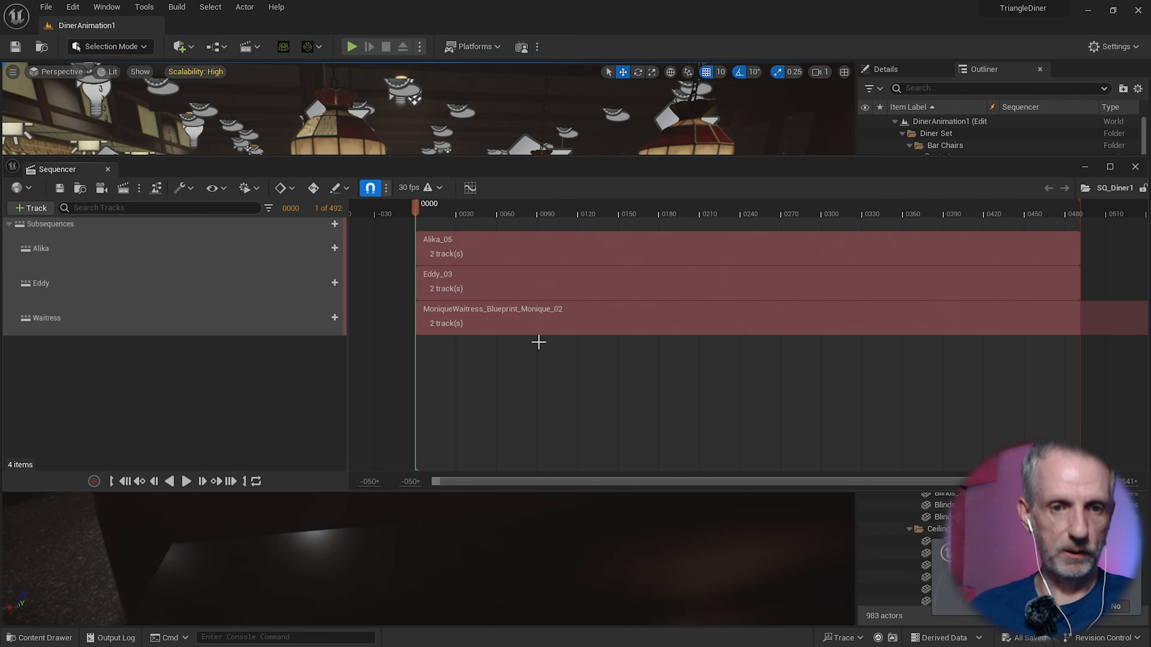
pyautogui.moveTo(71, 169); pyautogui.dragTo(308, 606)
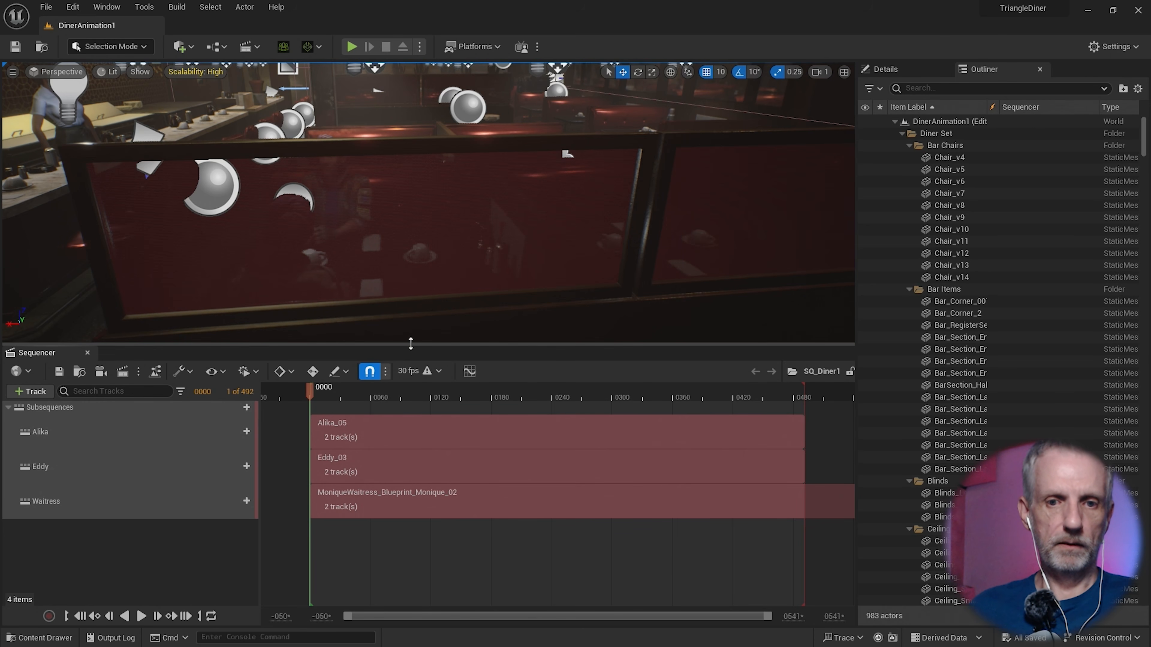
pyautogui.moveTo(411, 344); pyautogui.dragTo(412, 396)
pyautogui.moveTo(415, 290); pyautogui.dragTo(322, 281, button='right')
pyautogui.scroll(-1, 419, 301)
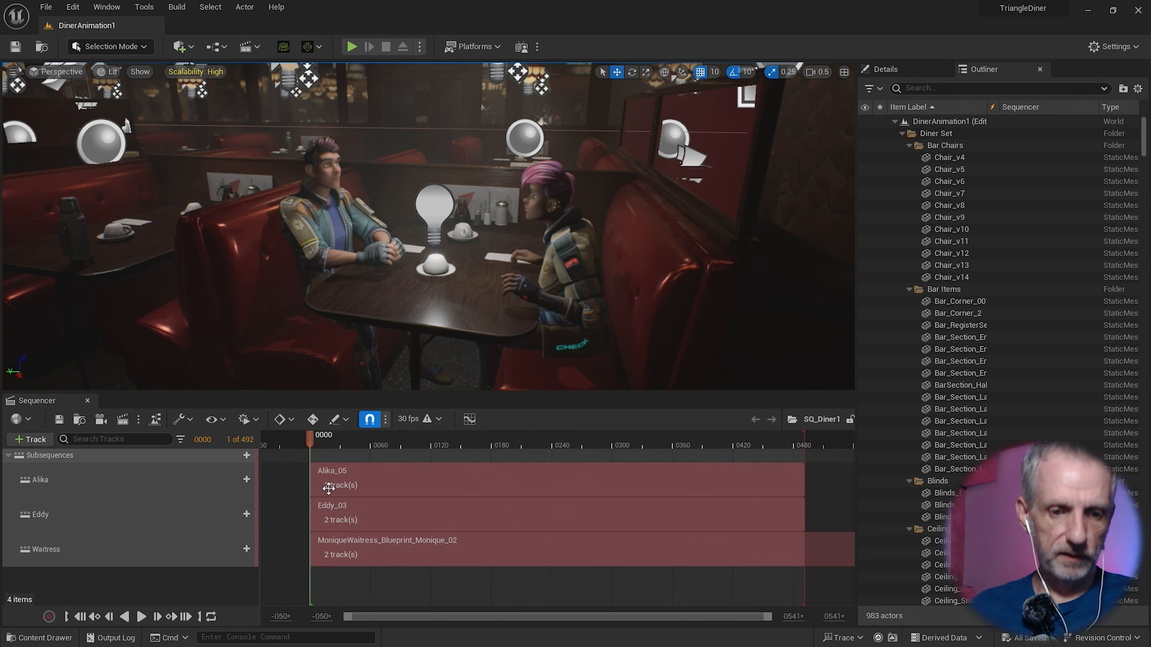